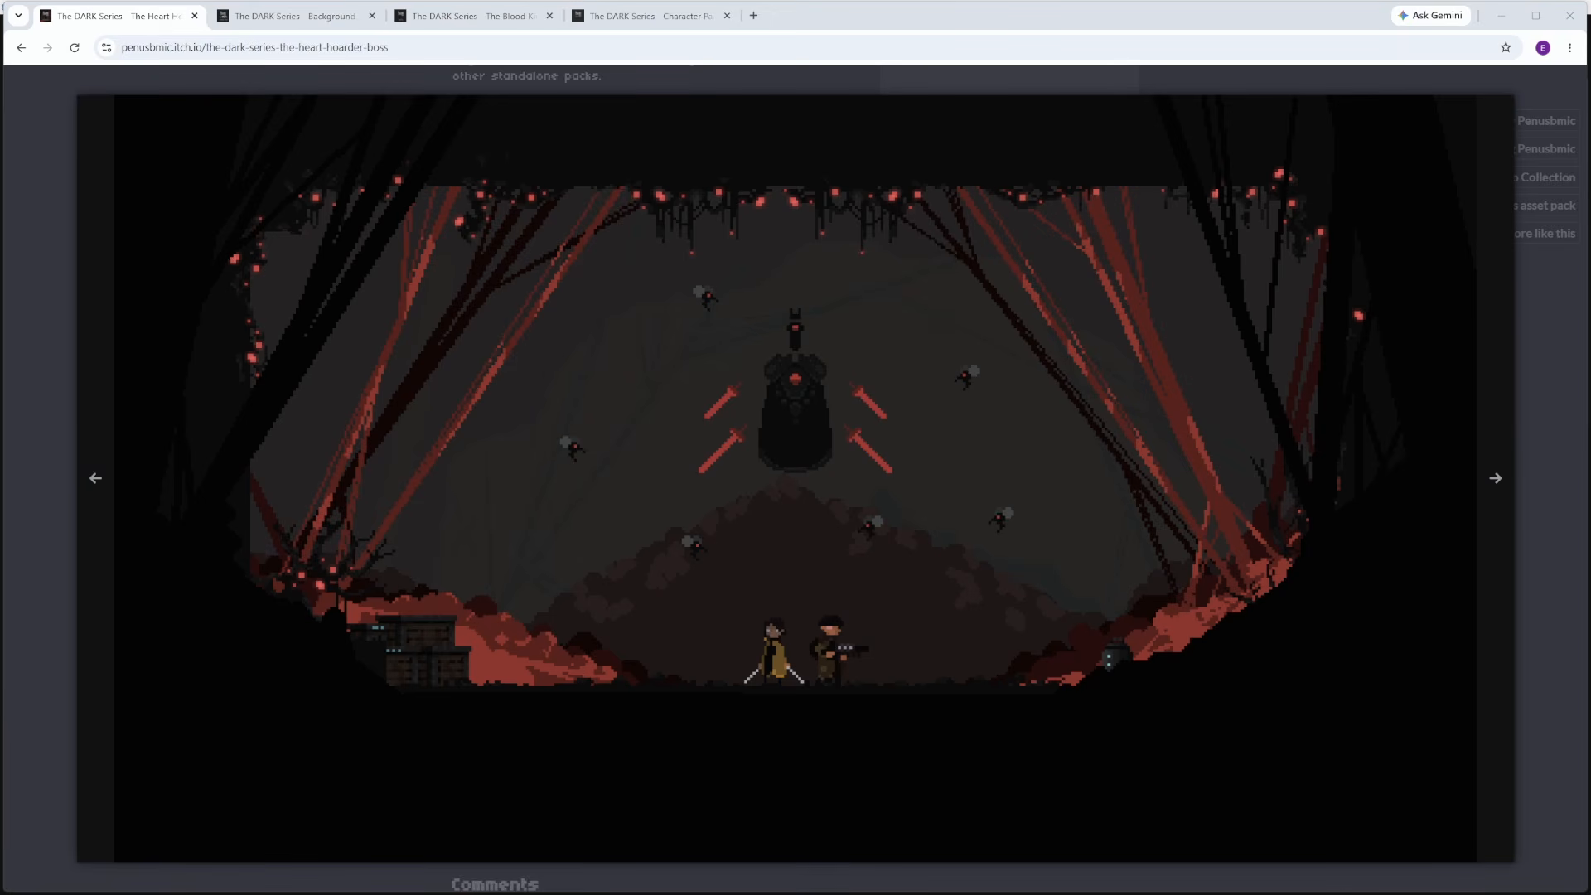
# Step: Look through the DARK Series asset pack pages for the Backgrounds, The Blood King and the character pack
pyautogui.click(269, 24)
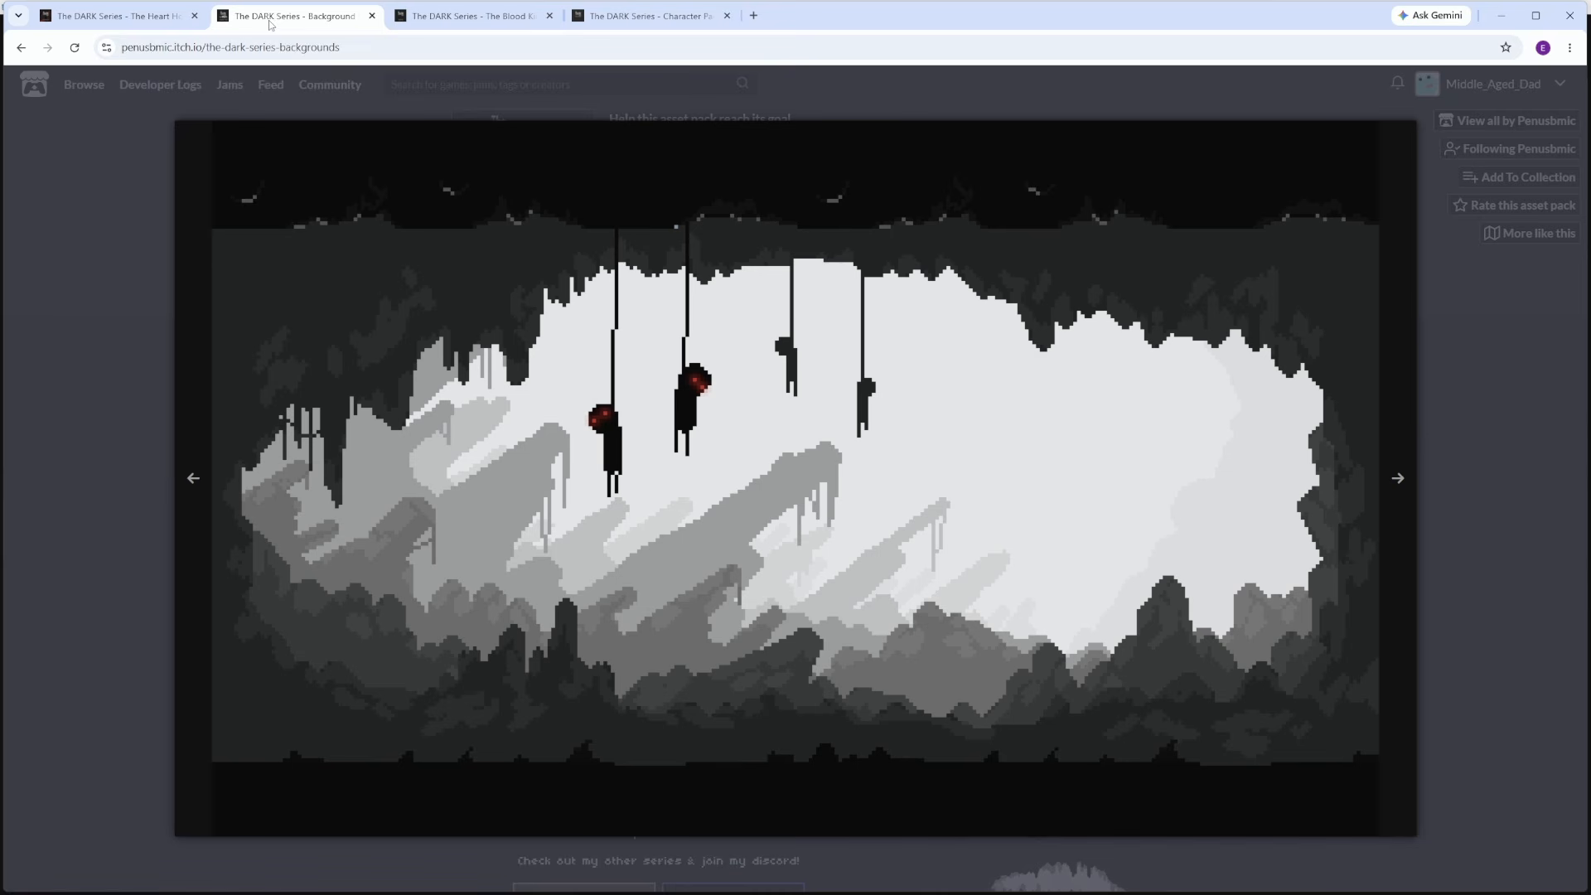
pyautogui.click(468, 25)
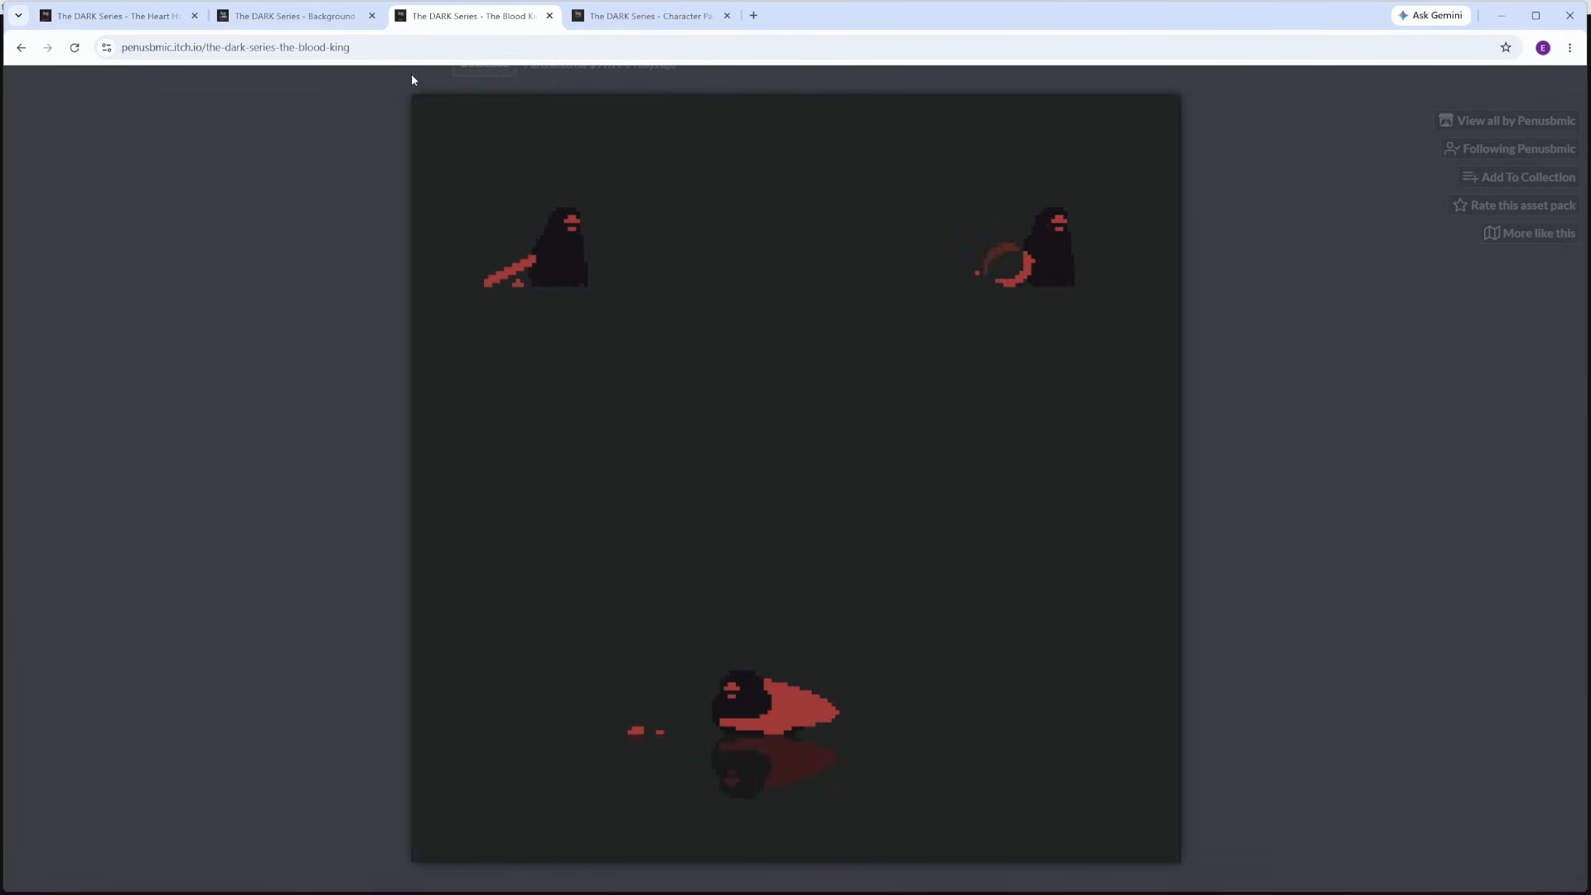
pyautogui.click(584, 17)
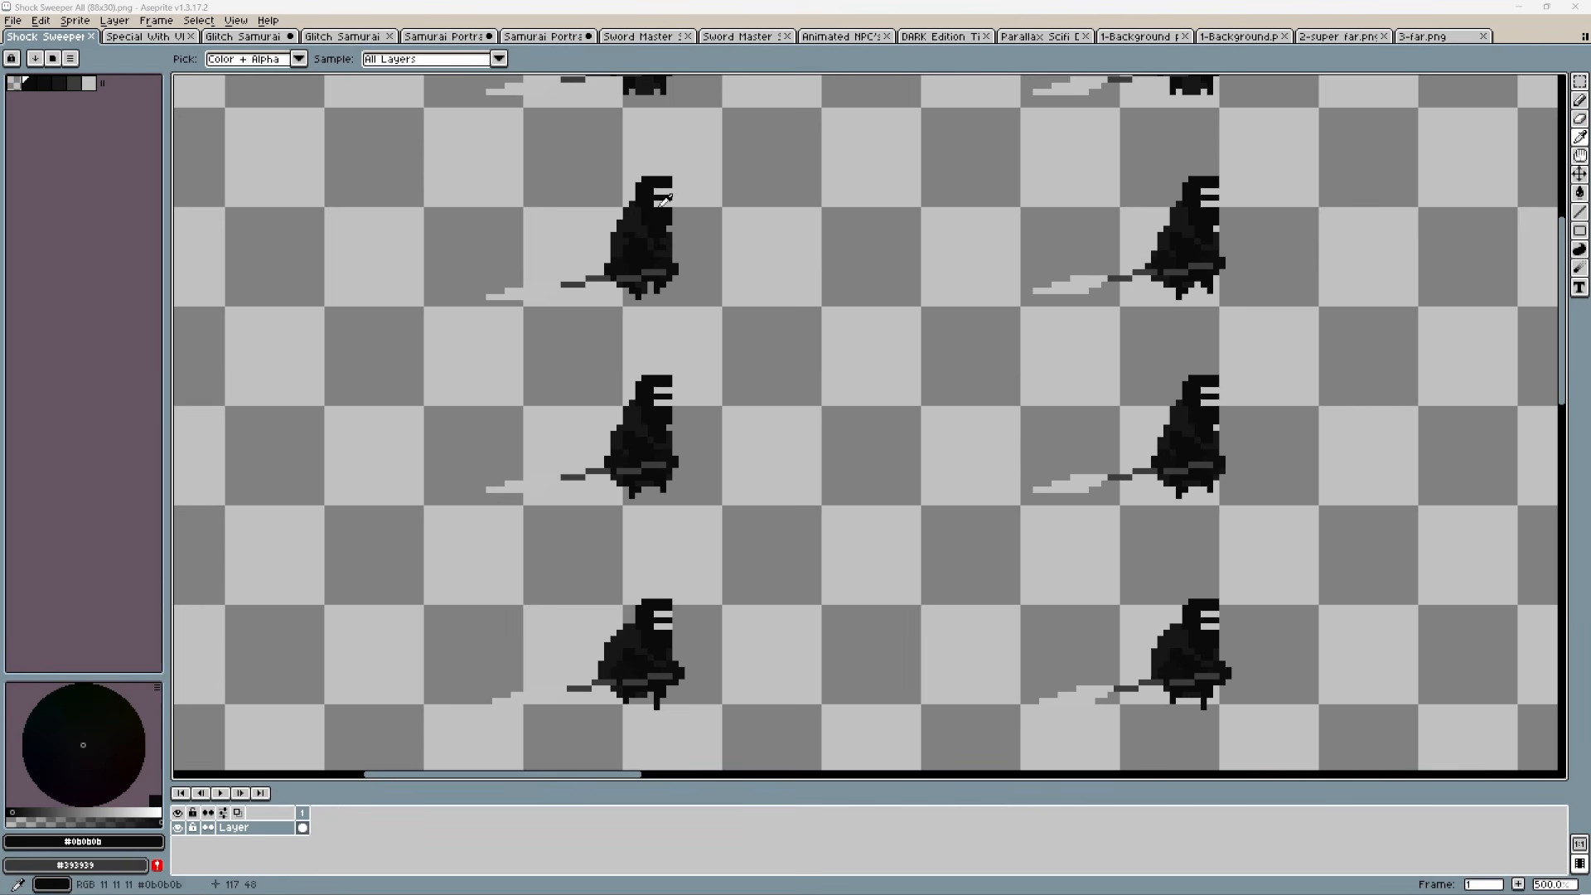
# Step: Replace the light grey #c1c1c1 of the eyes and blades with red #cb3939 across the Shock Sweeper sprite sheet
pyautogui.click(667, 199)
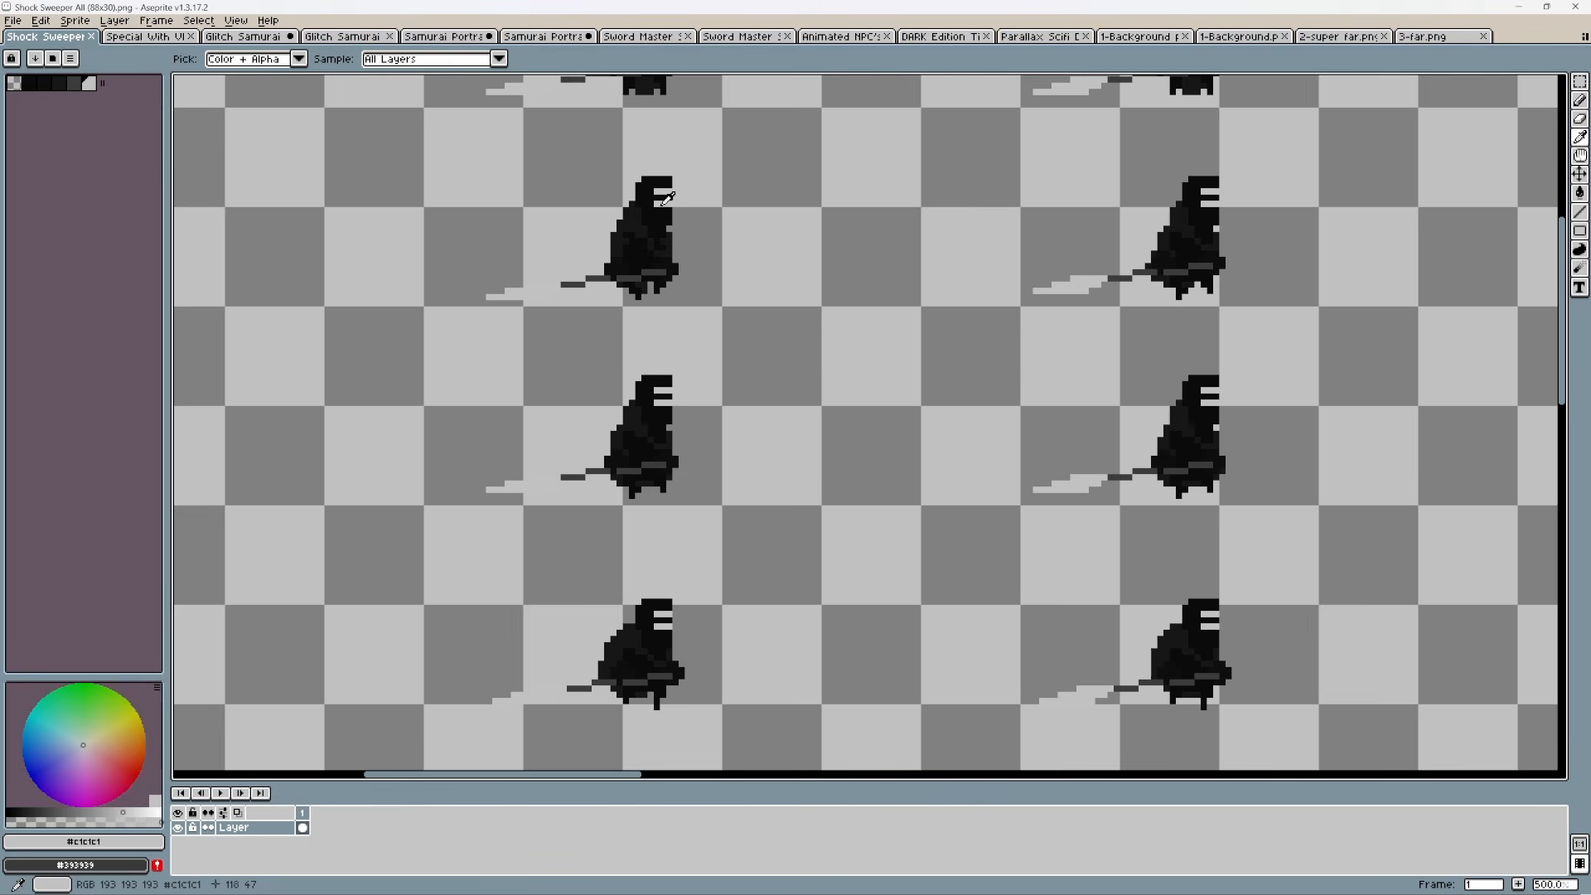
pyautogui.hotkey('shift', 'r')
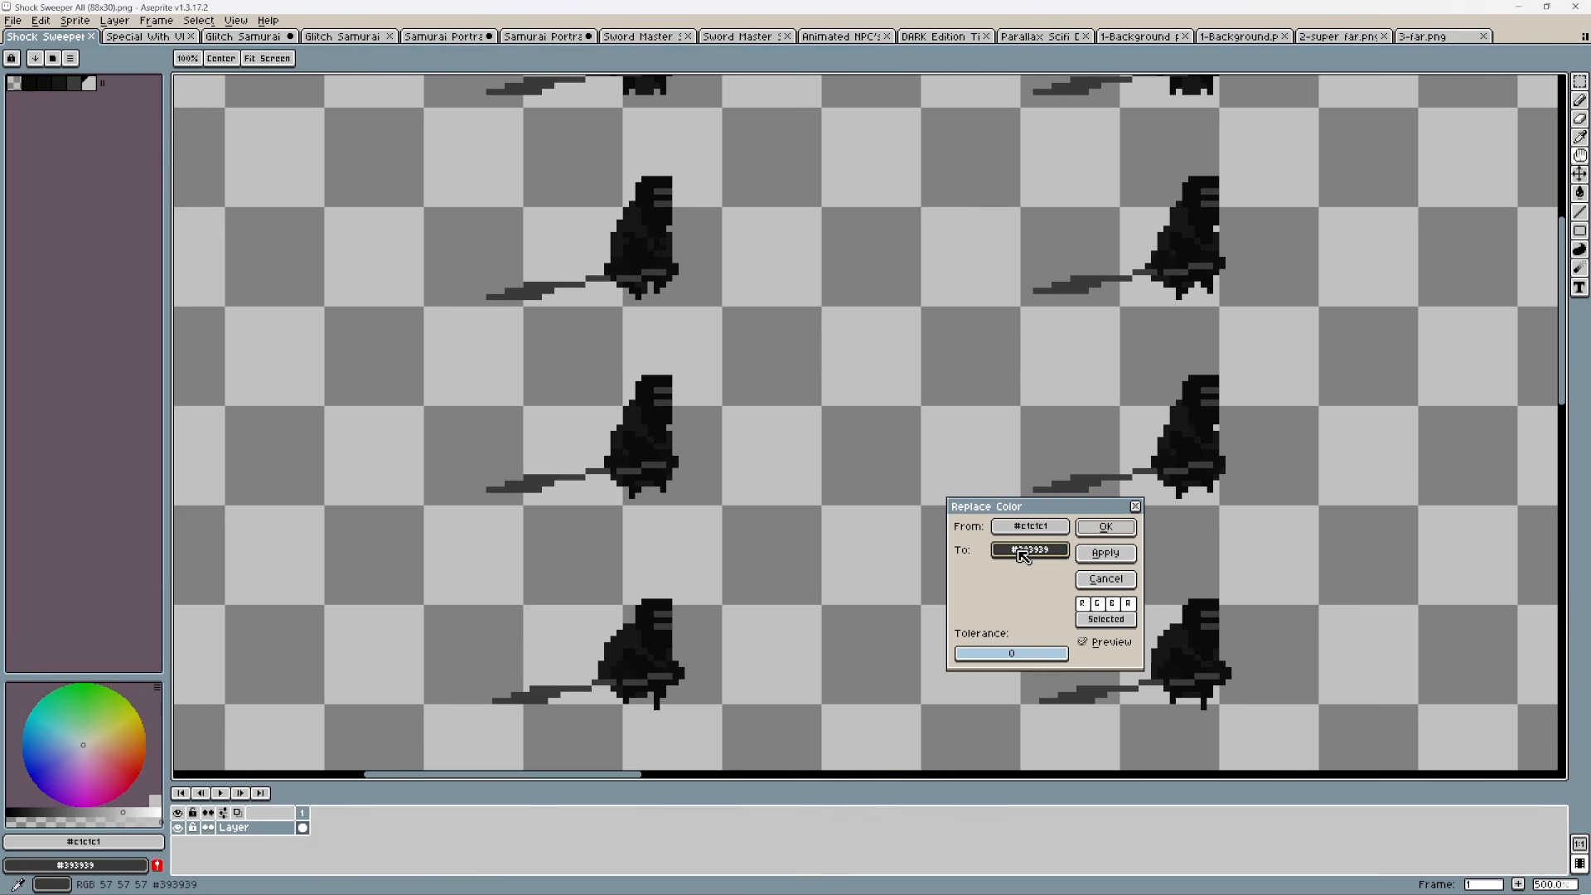
pyautogui.click(1023, 552)
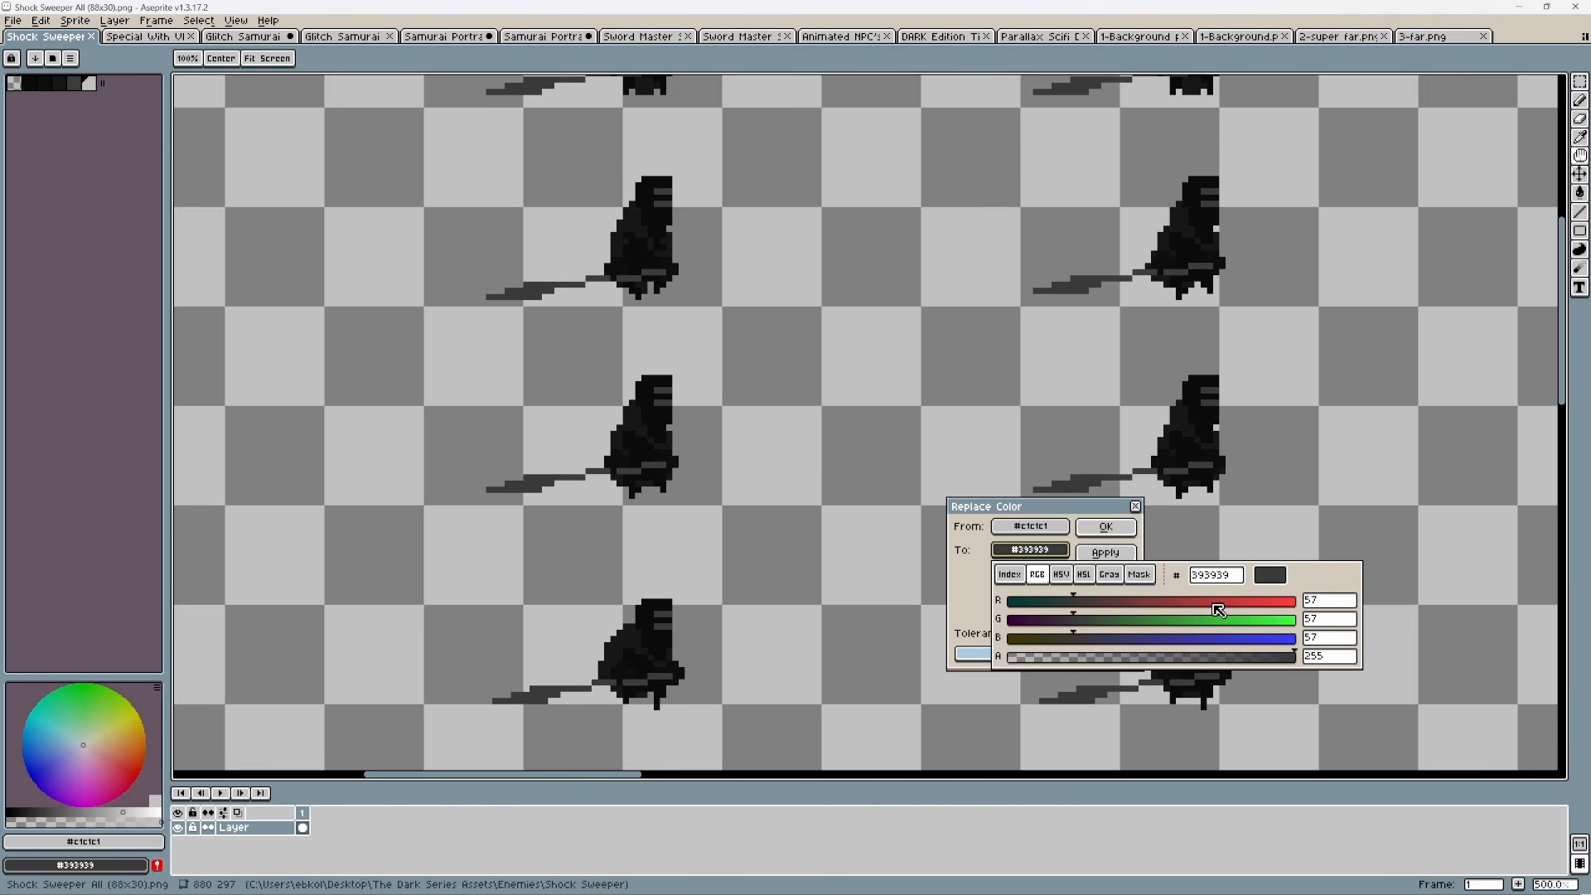
pyautogui.click(1218, 610)
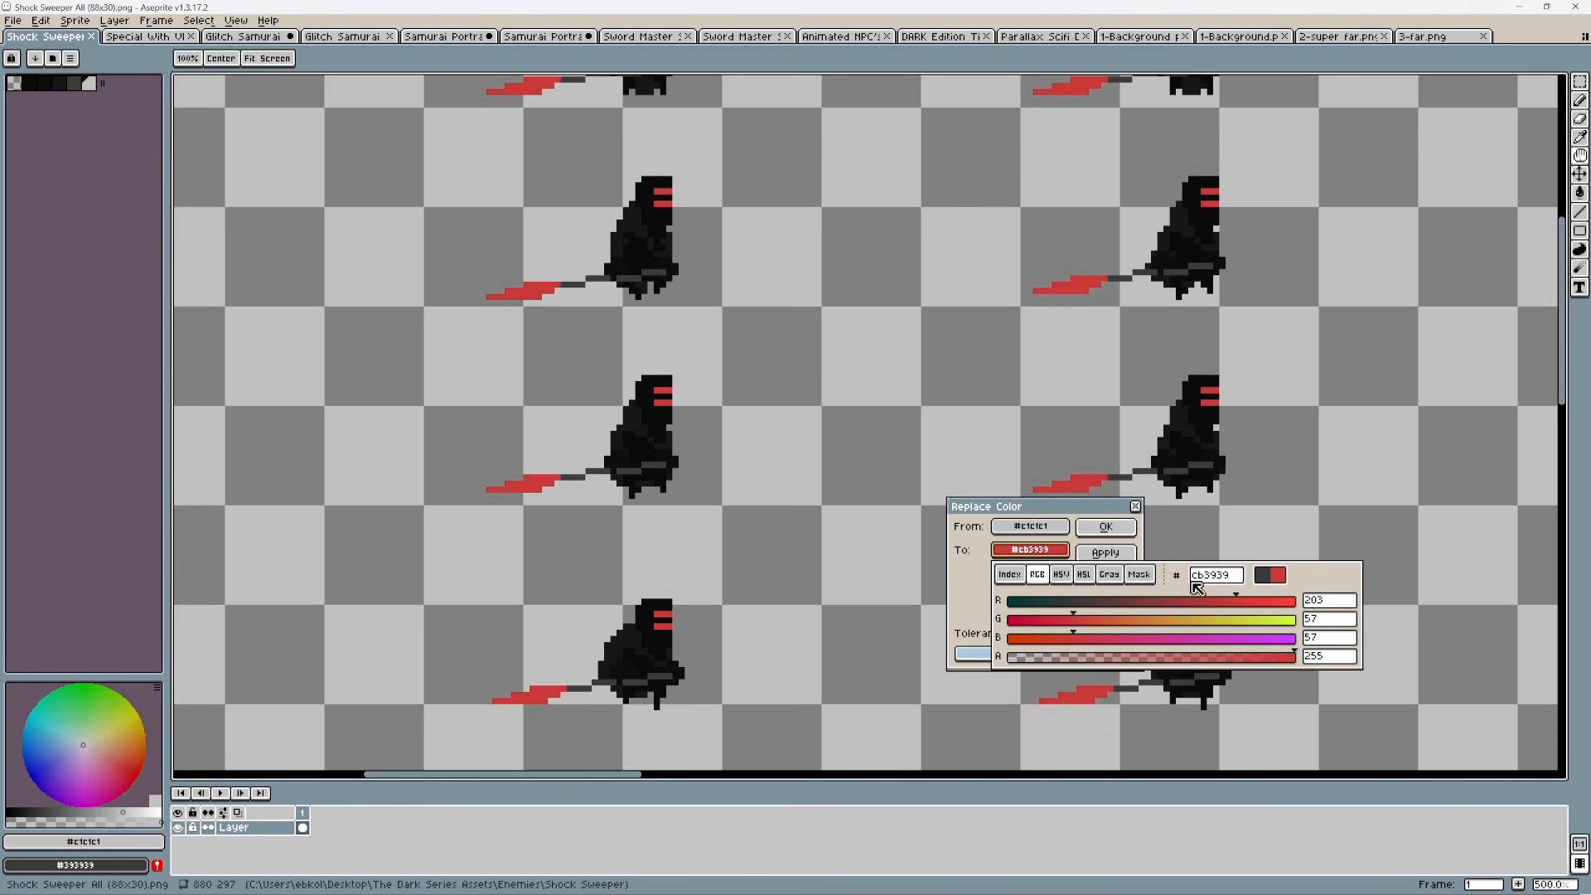
pyautogui.click(1112, 527)
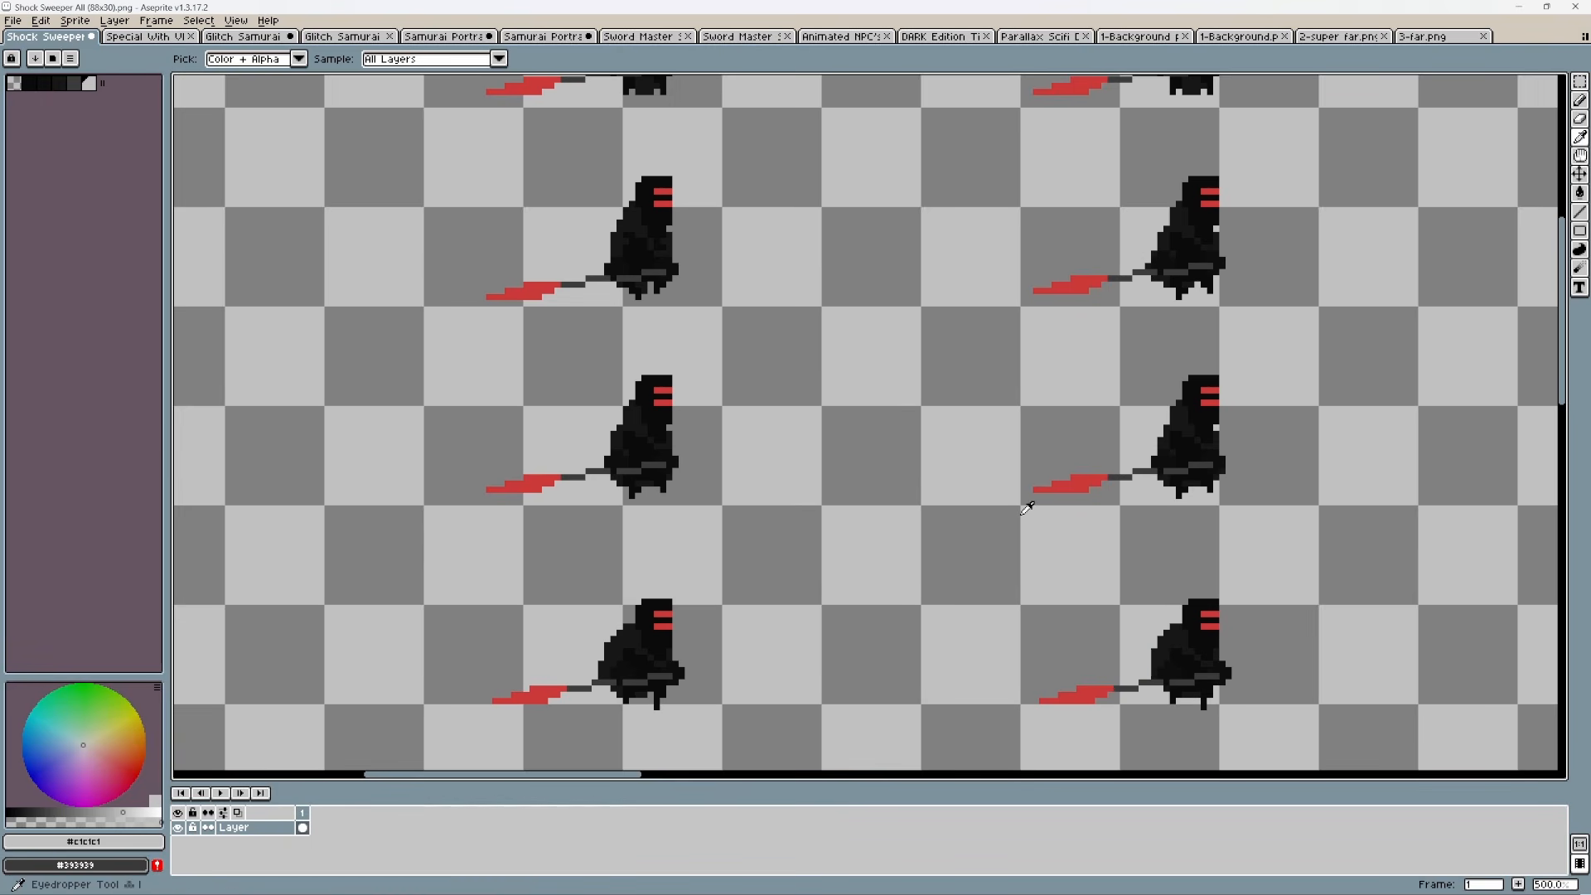
pyautogui.scroll(-3, 692, 247)
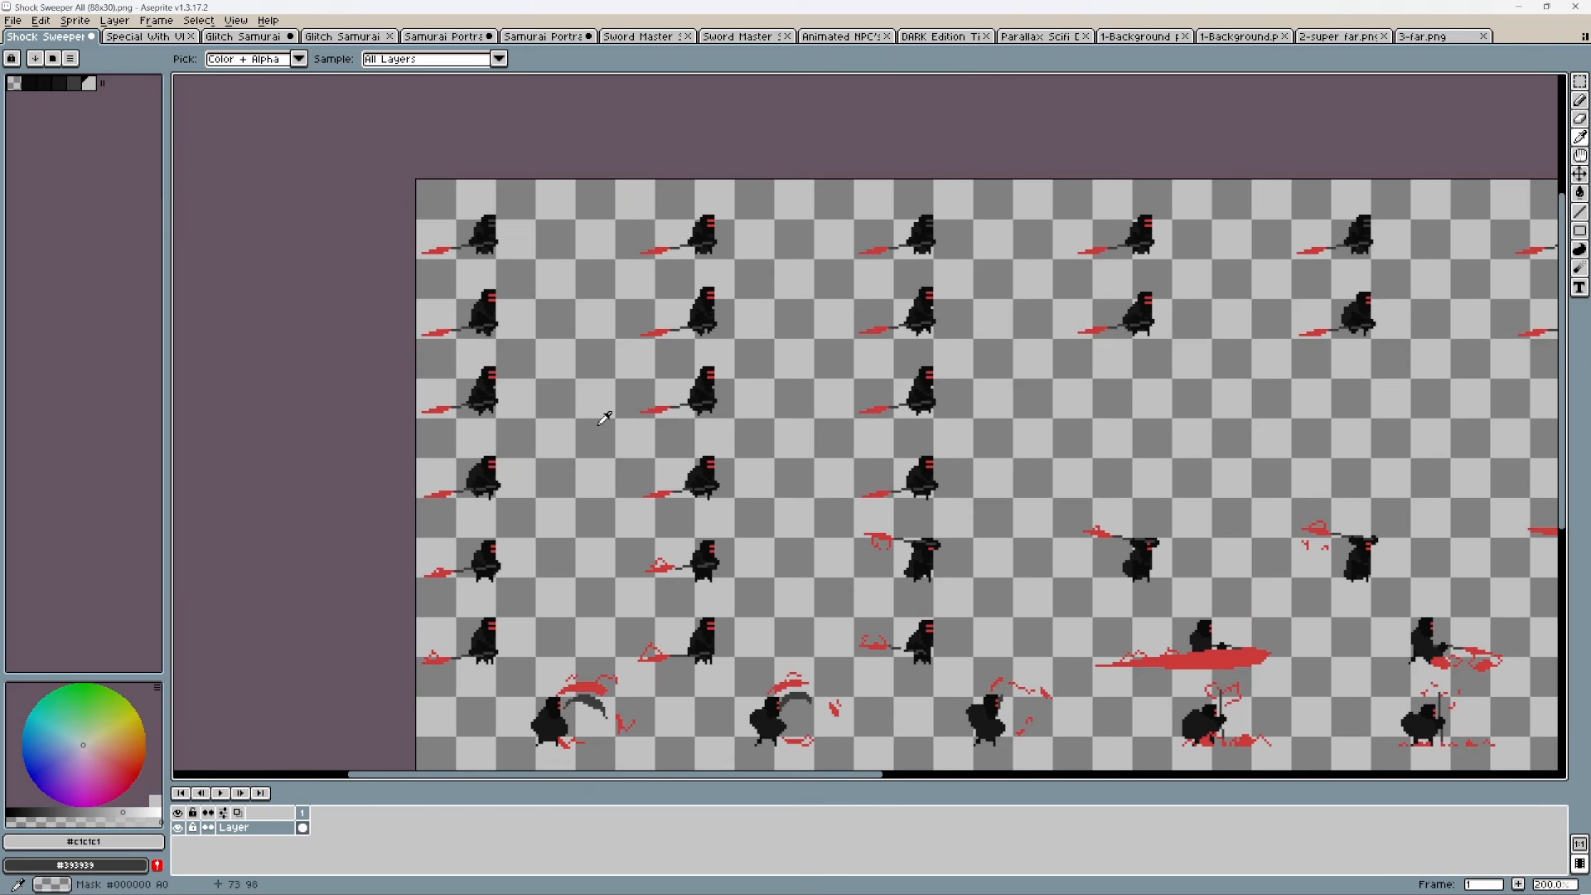
pyautogui.scroll(3, 770, 447)
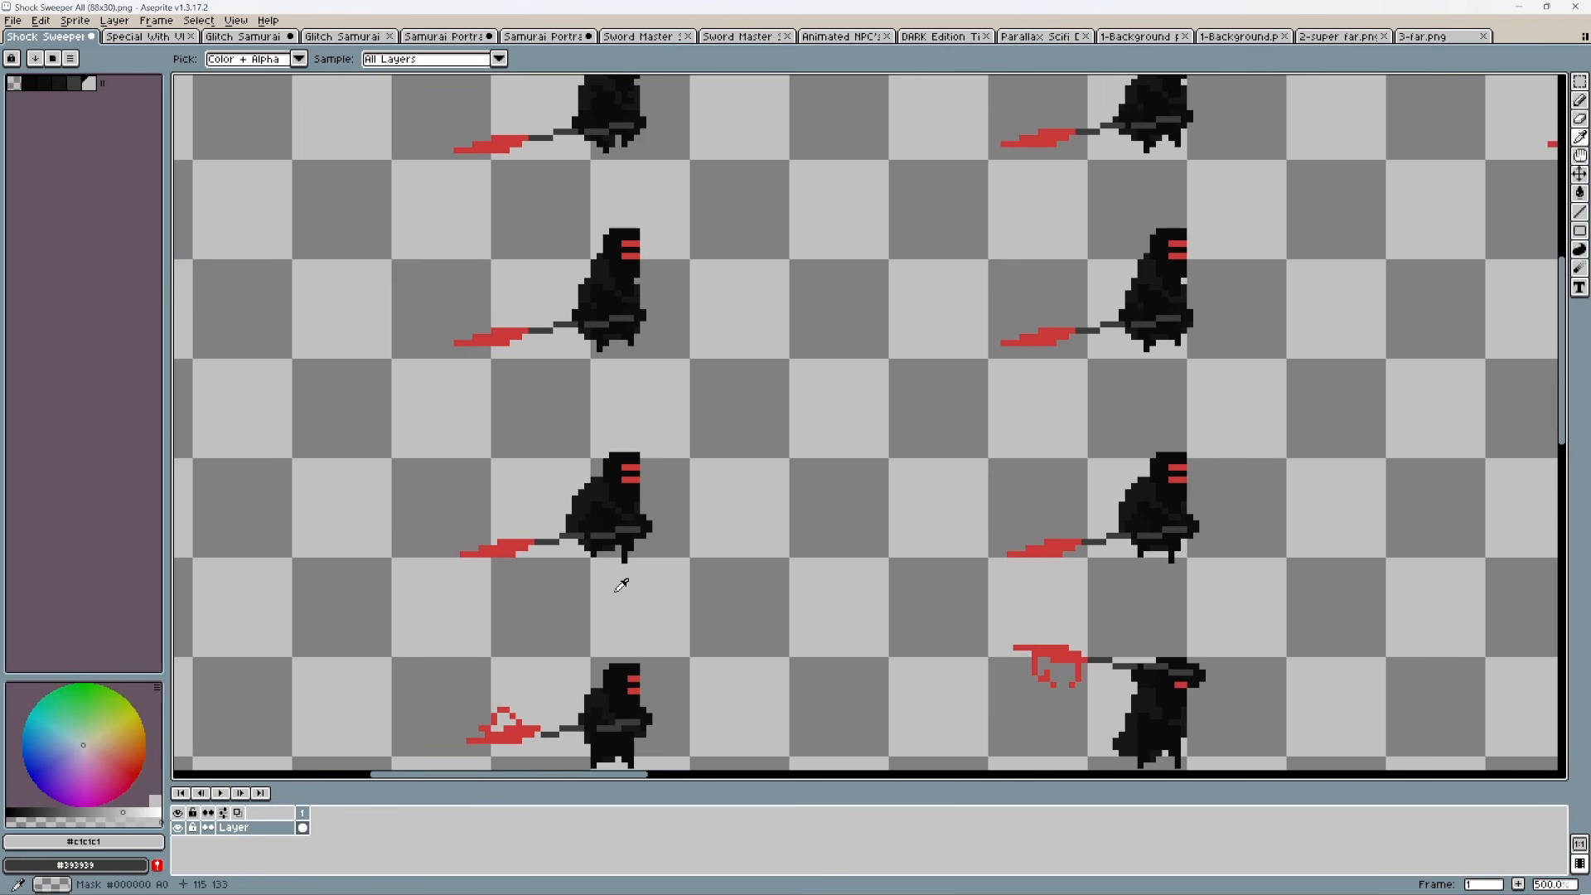
# Step: Paint the red blade of the fourth-row, second-column sprite near-white #e8e8e8 with a 1-pixel pencil
pyautogui.hotkey('ctrl', 'z')
pyautogui.click(224, 761)
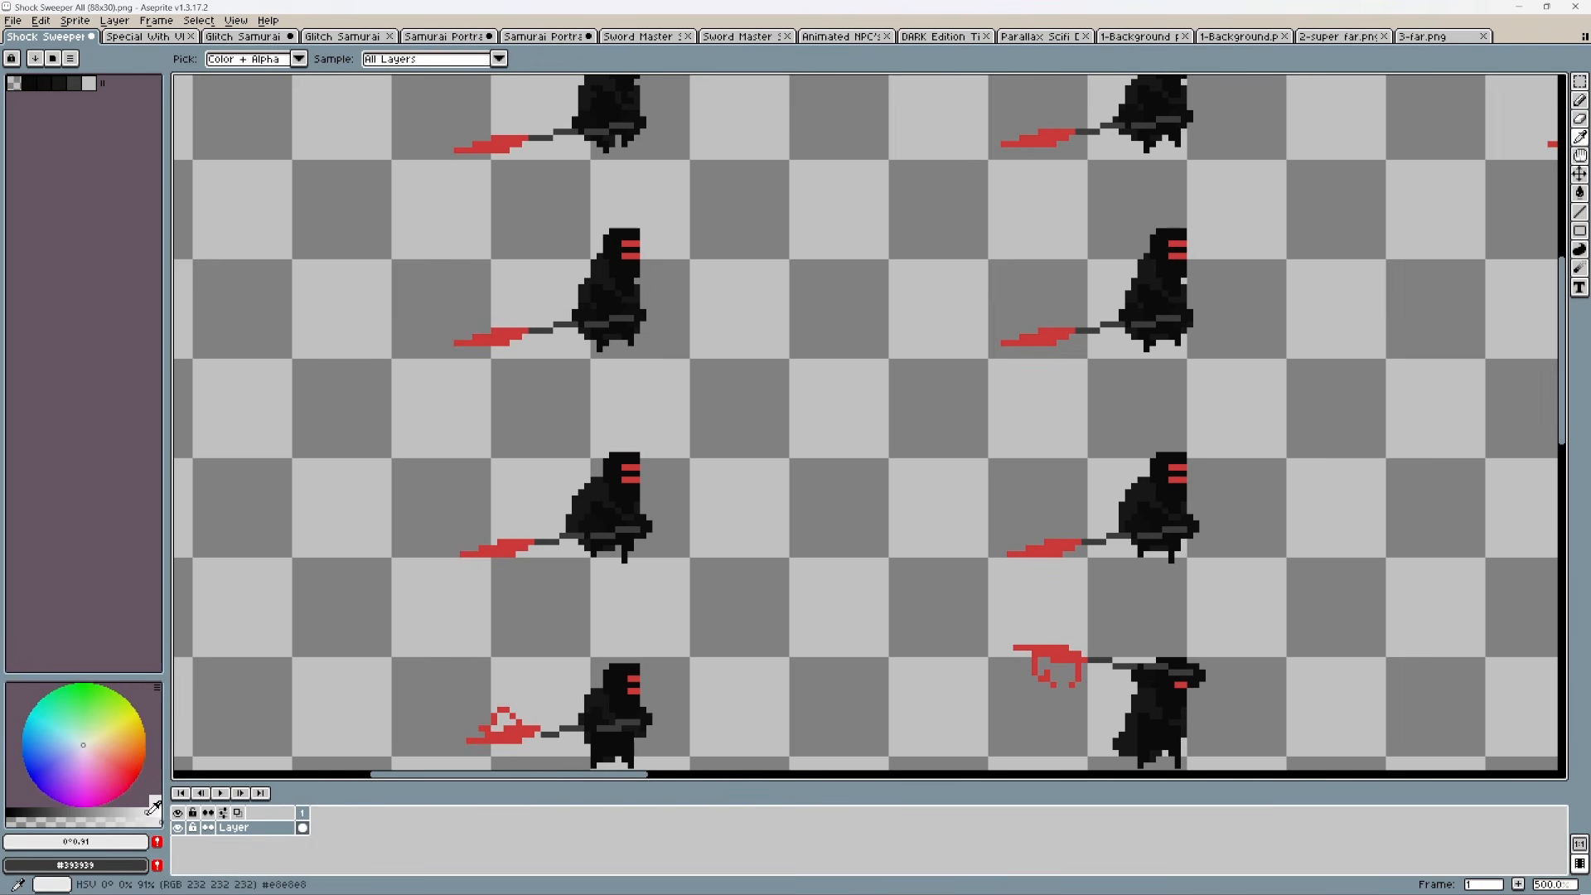
pyautogui.press('b')
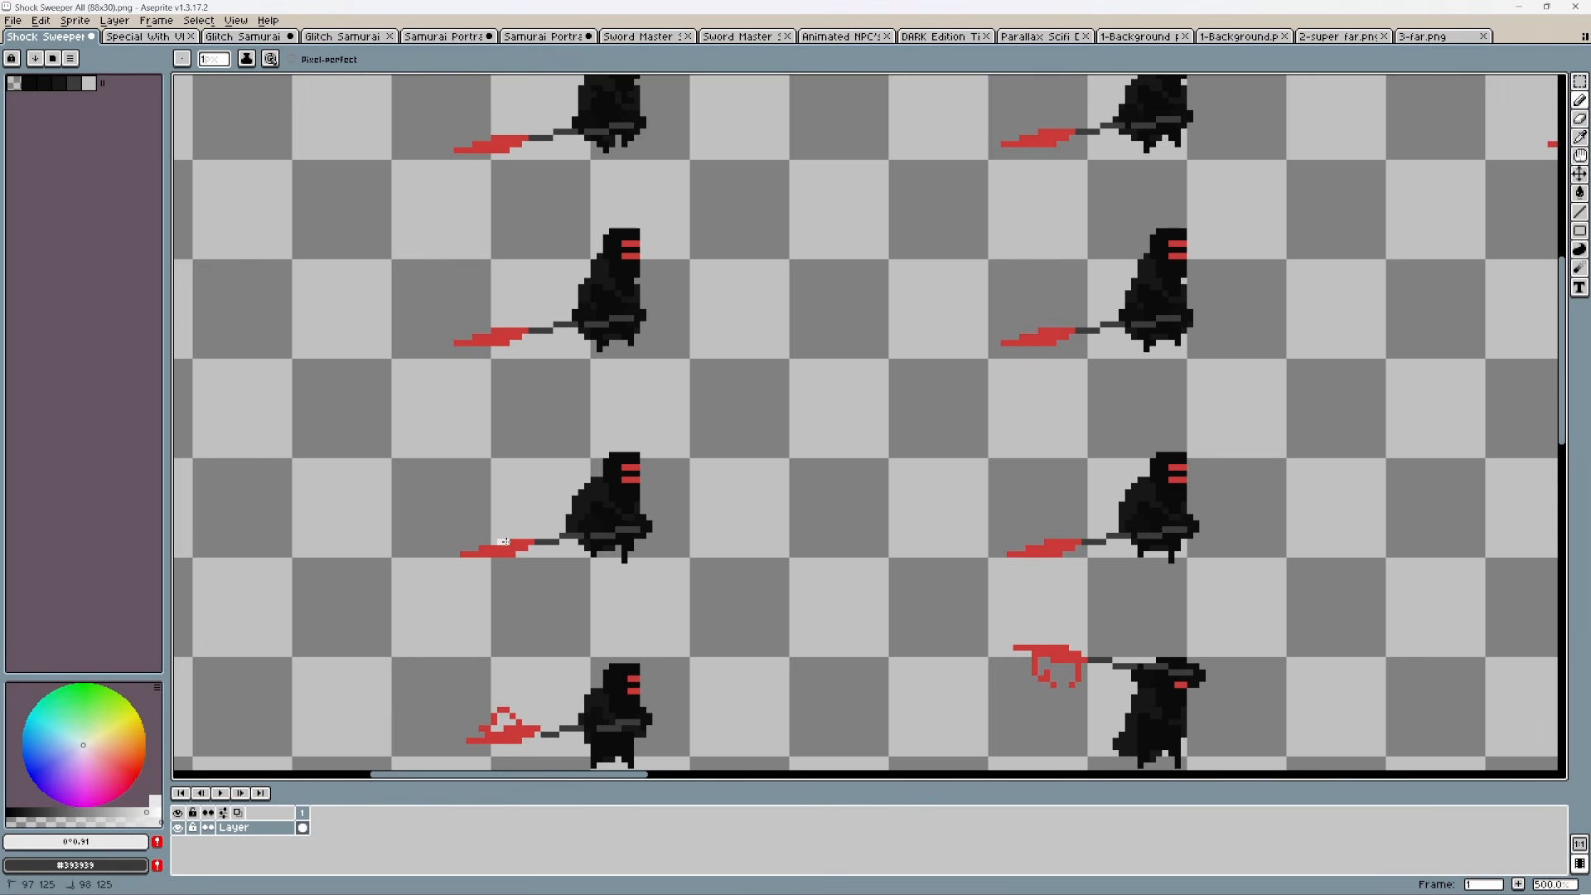
pyautogui.scroll(2, 528, 540)
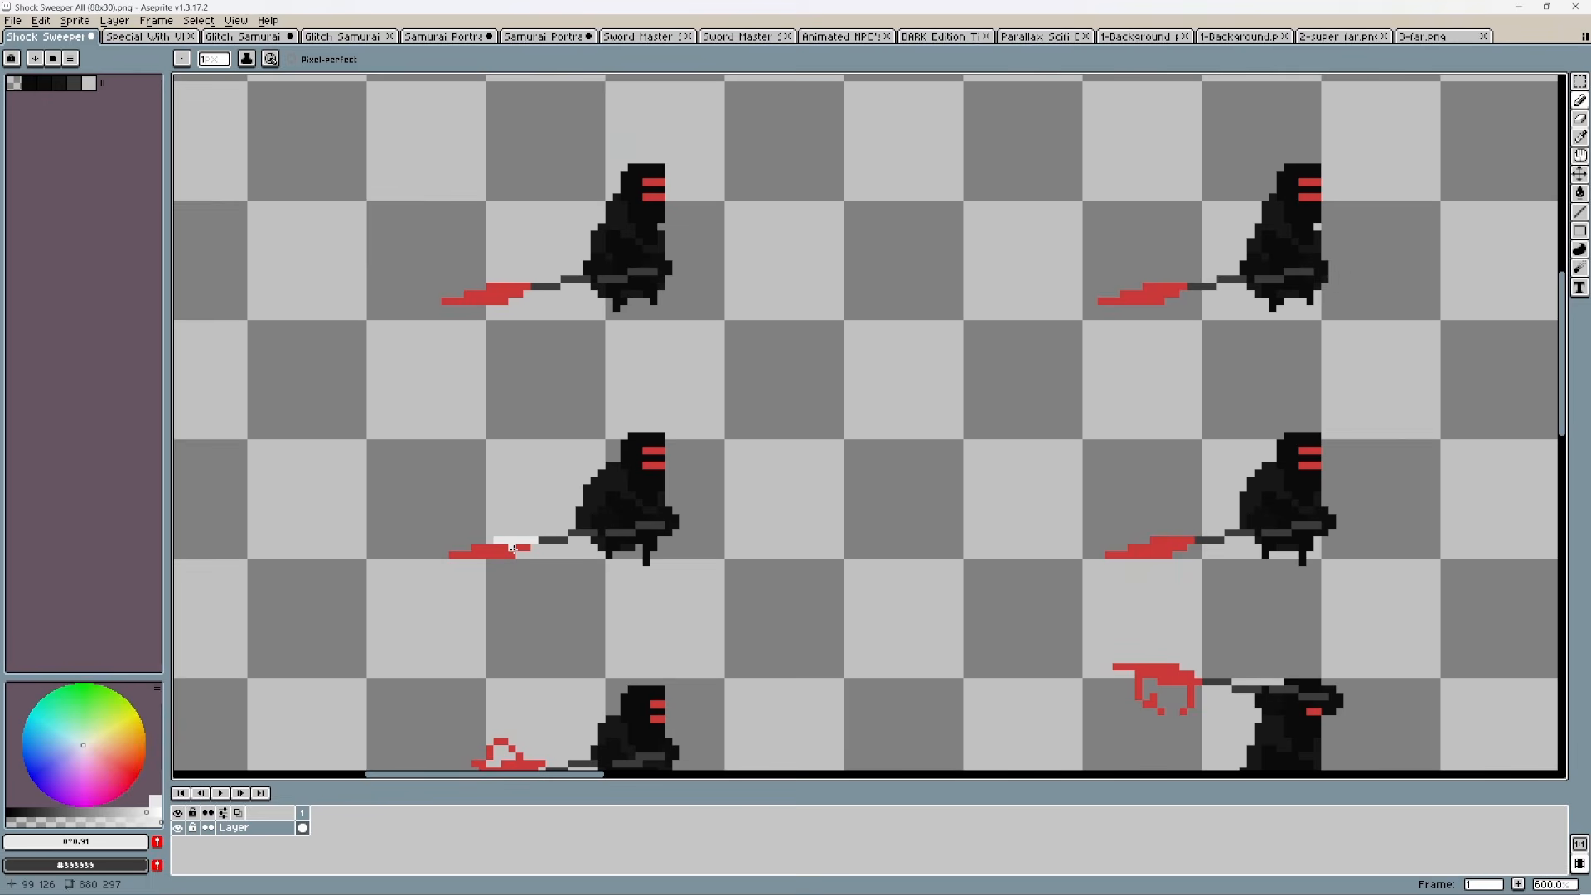
pyautogui.moveTo(478, 547)
pyautogui.mouseDown()
pyautogui.moveTo(525, 546)
pyautogui.moveTo(464, 556)
pyautogui.moveTo(548, 560)
pyautogui.moveTo(549, 531)
pyautogui.mouseUp()
# Step: Copy the near-white blade and paste it exactly over the red blade of the next sprite in the fourth row
pyautogui.press('m')
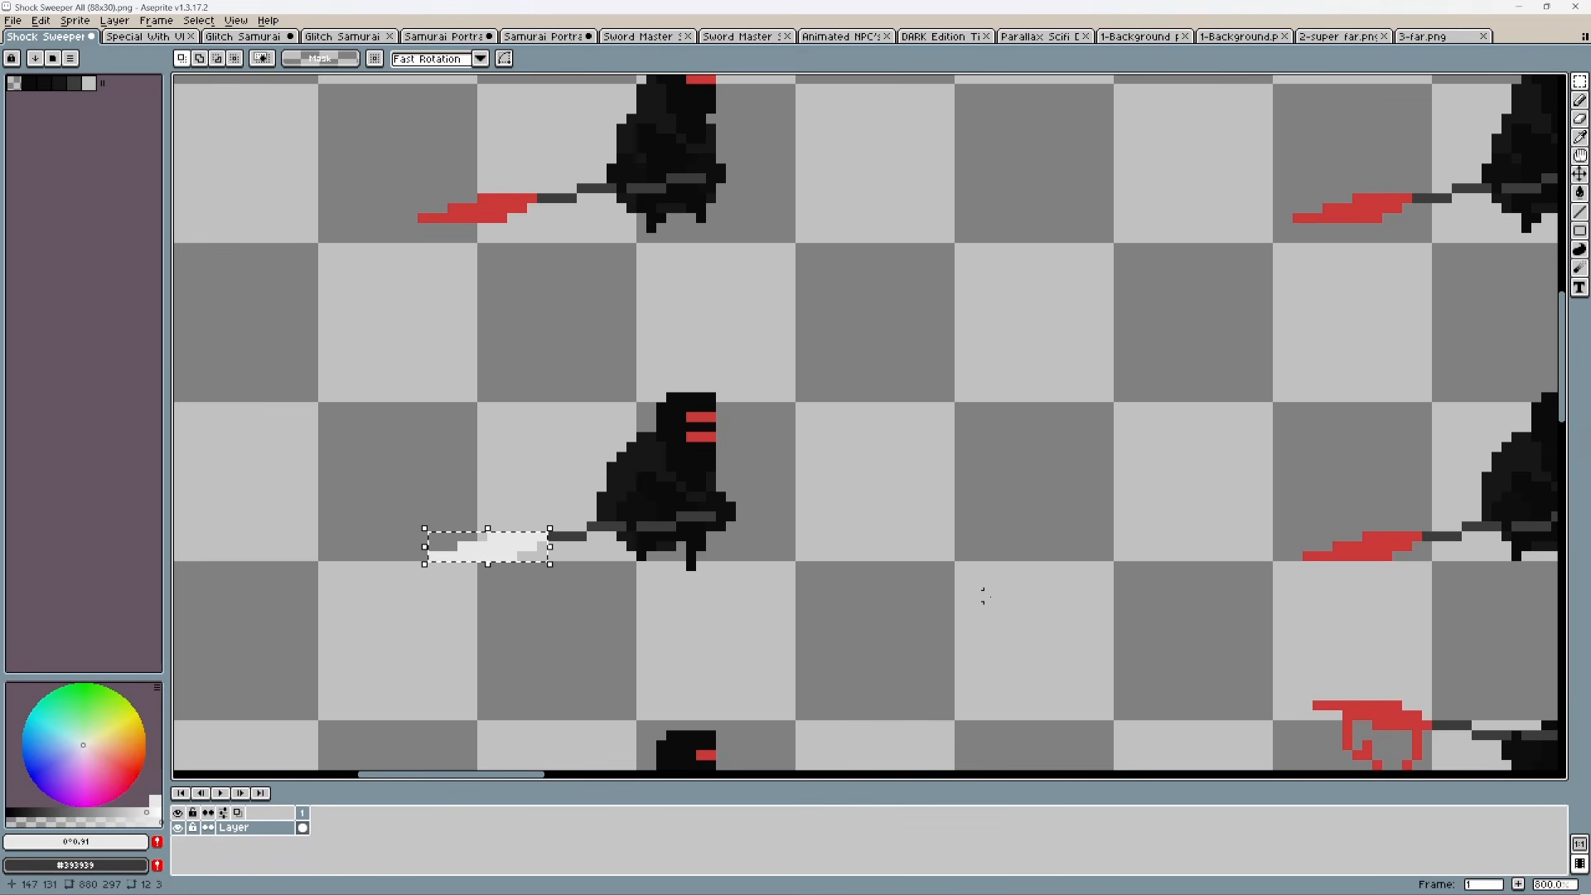
pyautogui.moveTo(1131, 556); pyautogui.dragTo(566, 540)
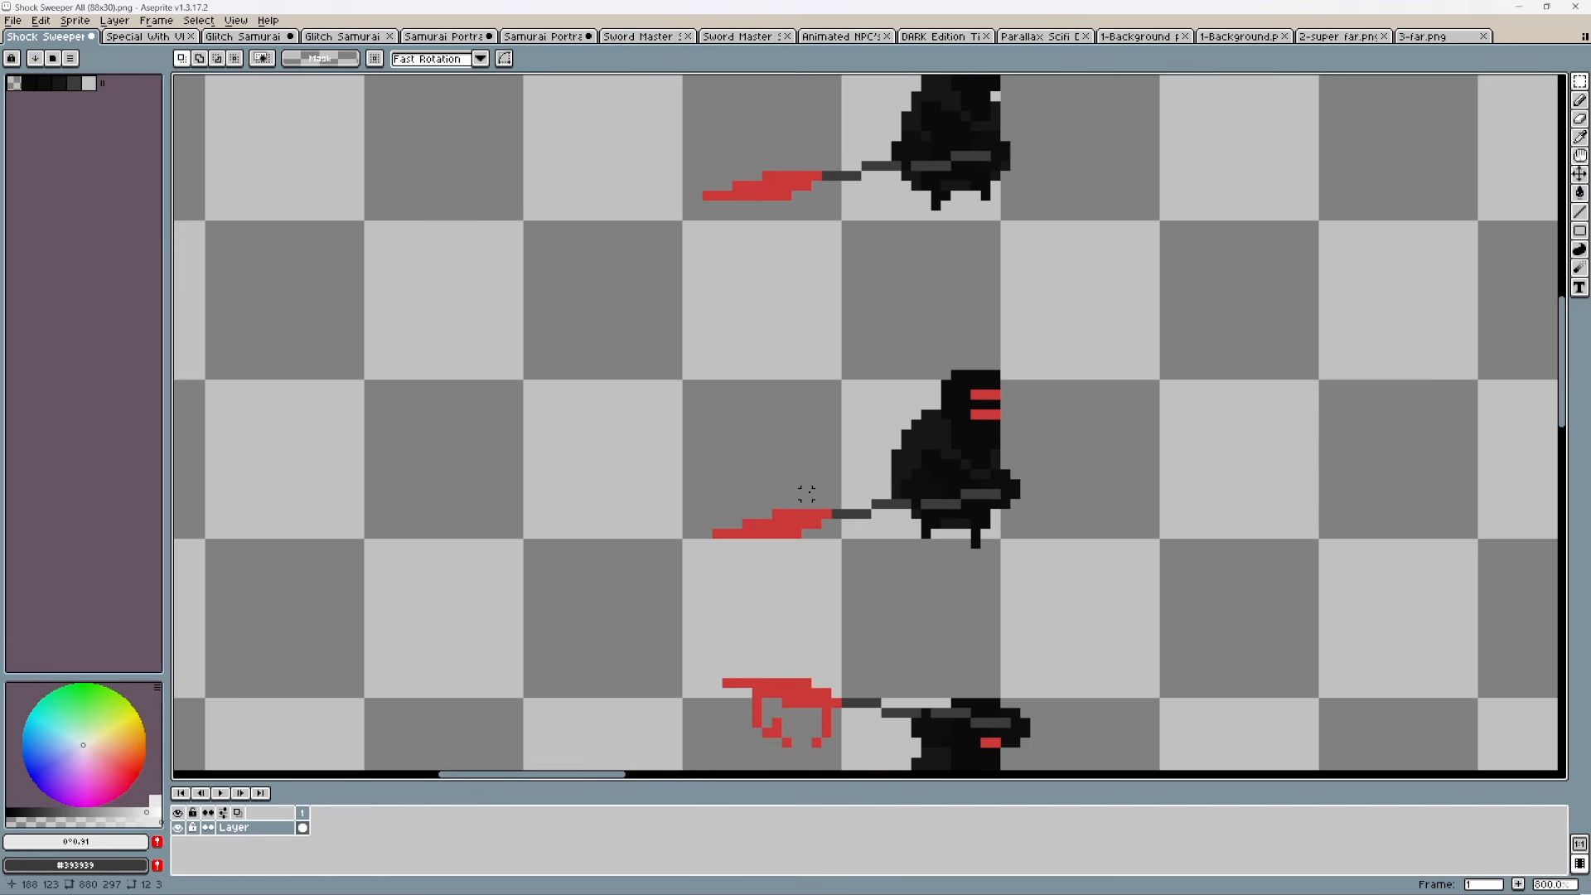
pyautogui.hotkey('ctrl', 'v')
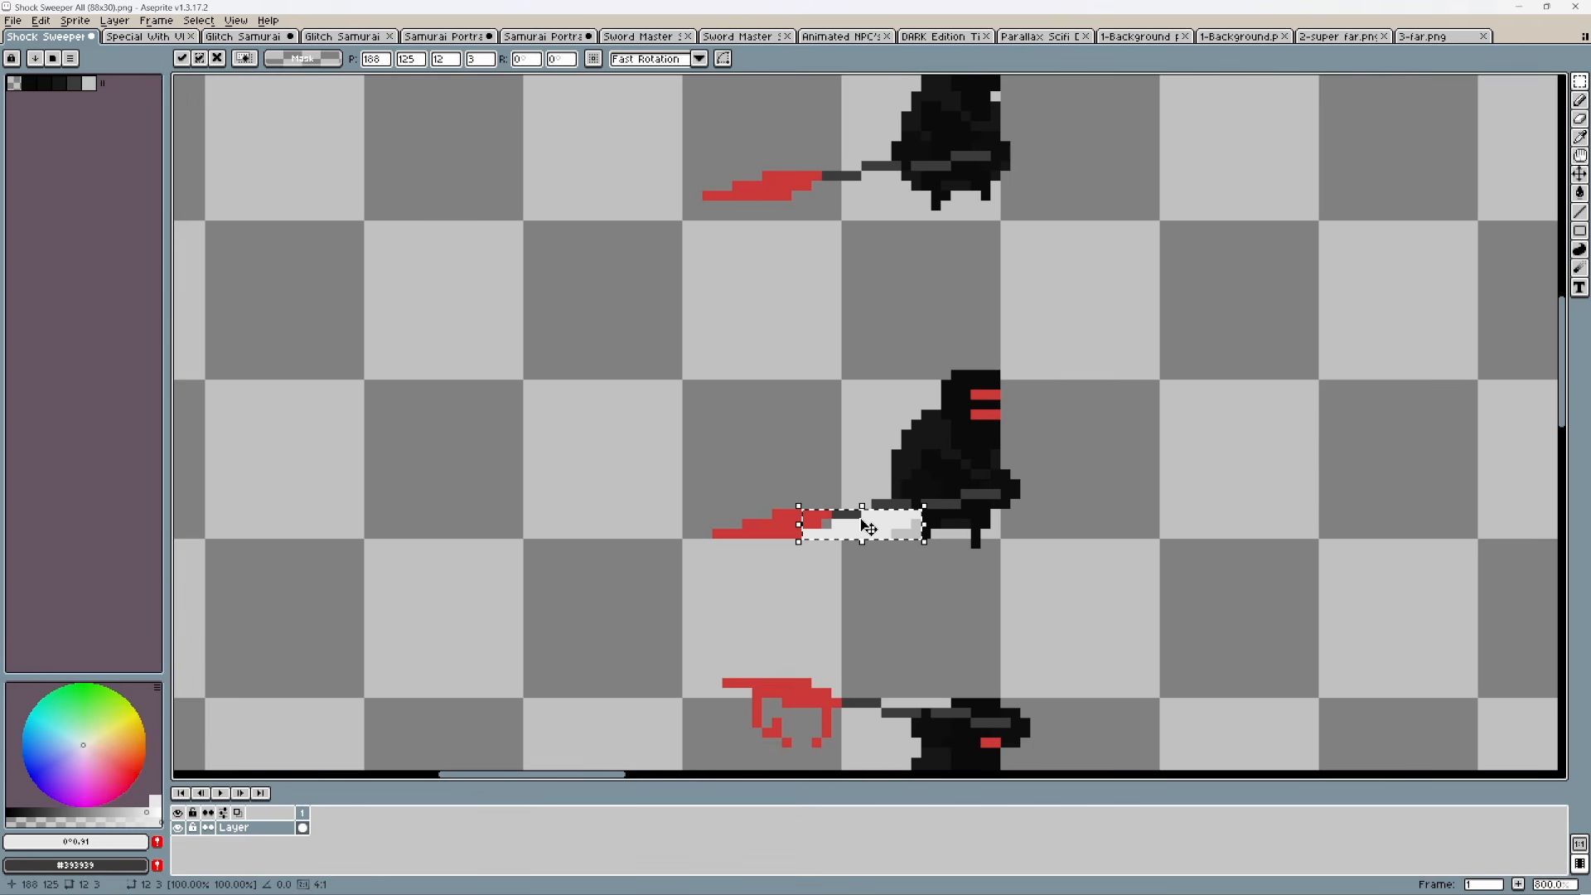
pyautogui.press('Left')
pyautogui.press('Left')
pyautogui.press('Left')
pyautogui.press('Left')
pyautogui.press('Left')
pyautogui.press('Left')
pyautogui.press('Left')
pyautogui.press('Left')
pyautogui.press('Left')
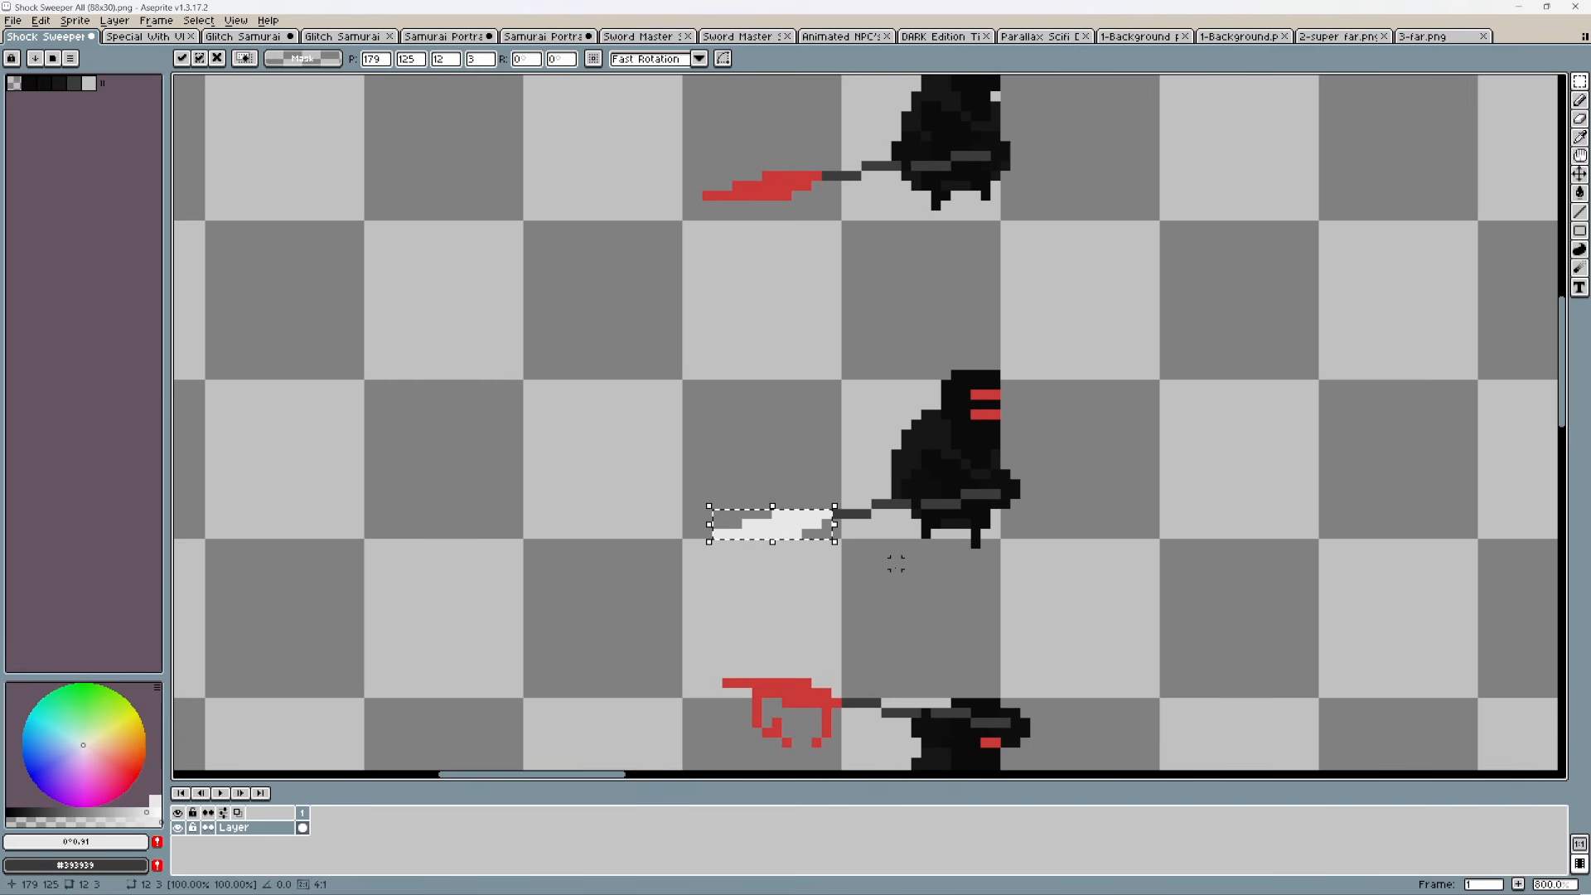
pyautogui.press('Return')
pyautogui.hotkey('ctrl', 'd')
# Step: Look over the Shock Sweeper sheet to compare the red and near-white blades across its animation rows
pyautogui.scroll(-2, 757, 531)
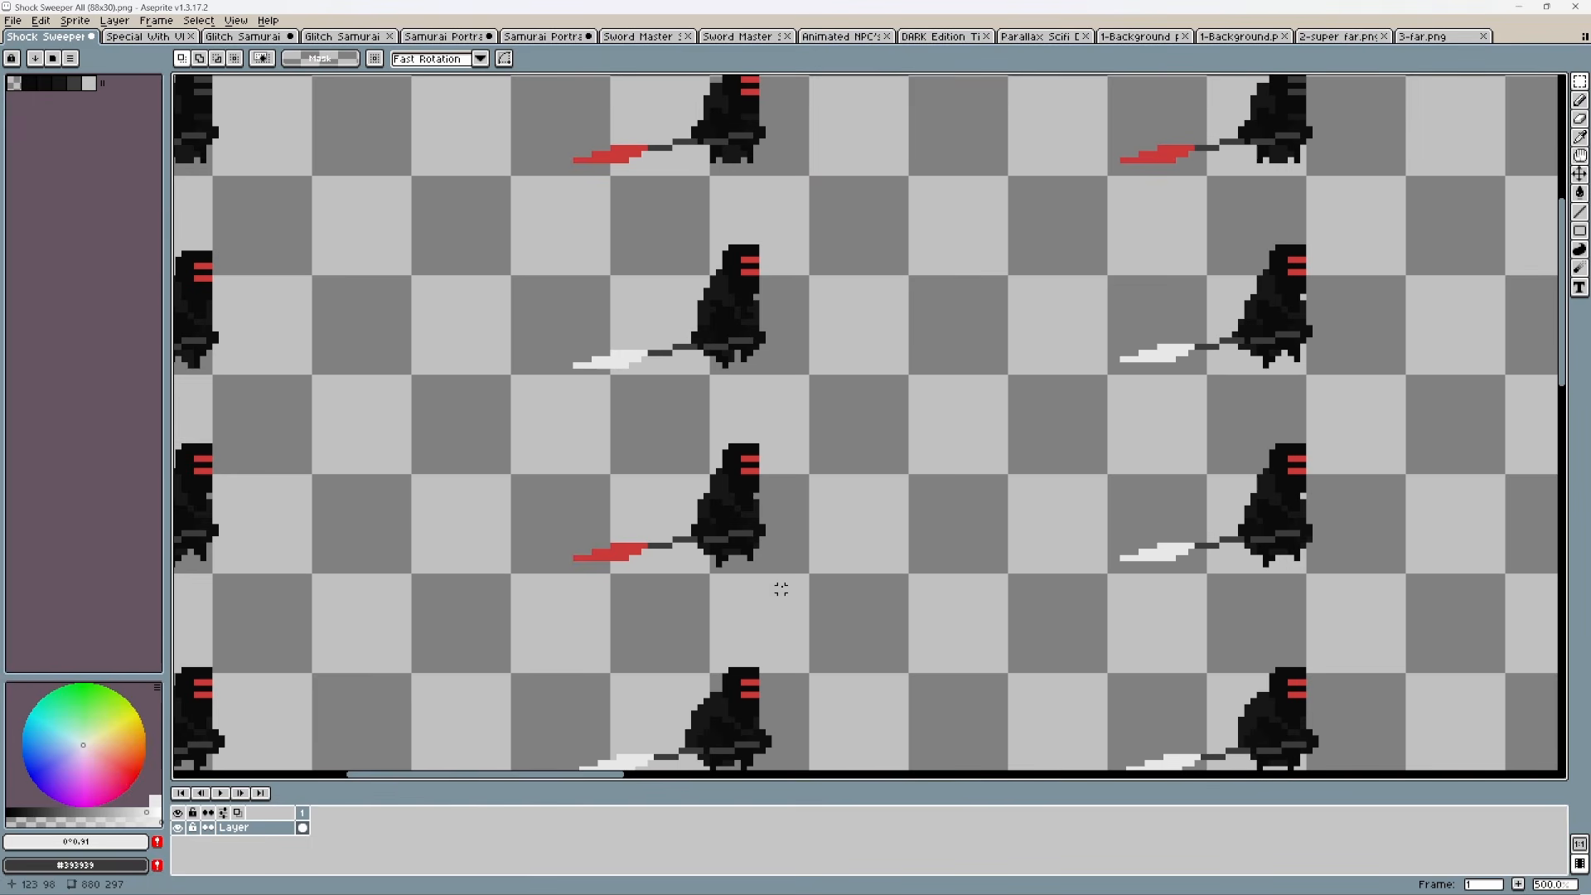
pyautogui.scroll(-4, 781, 589)
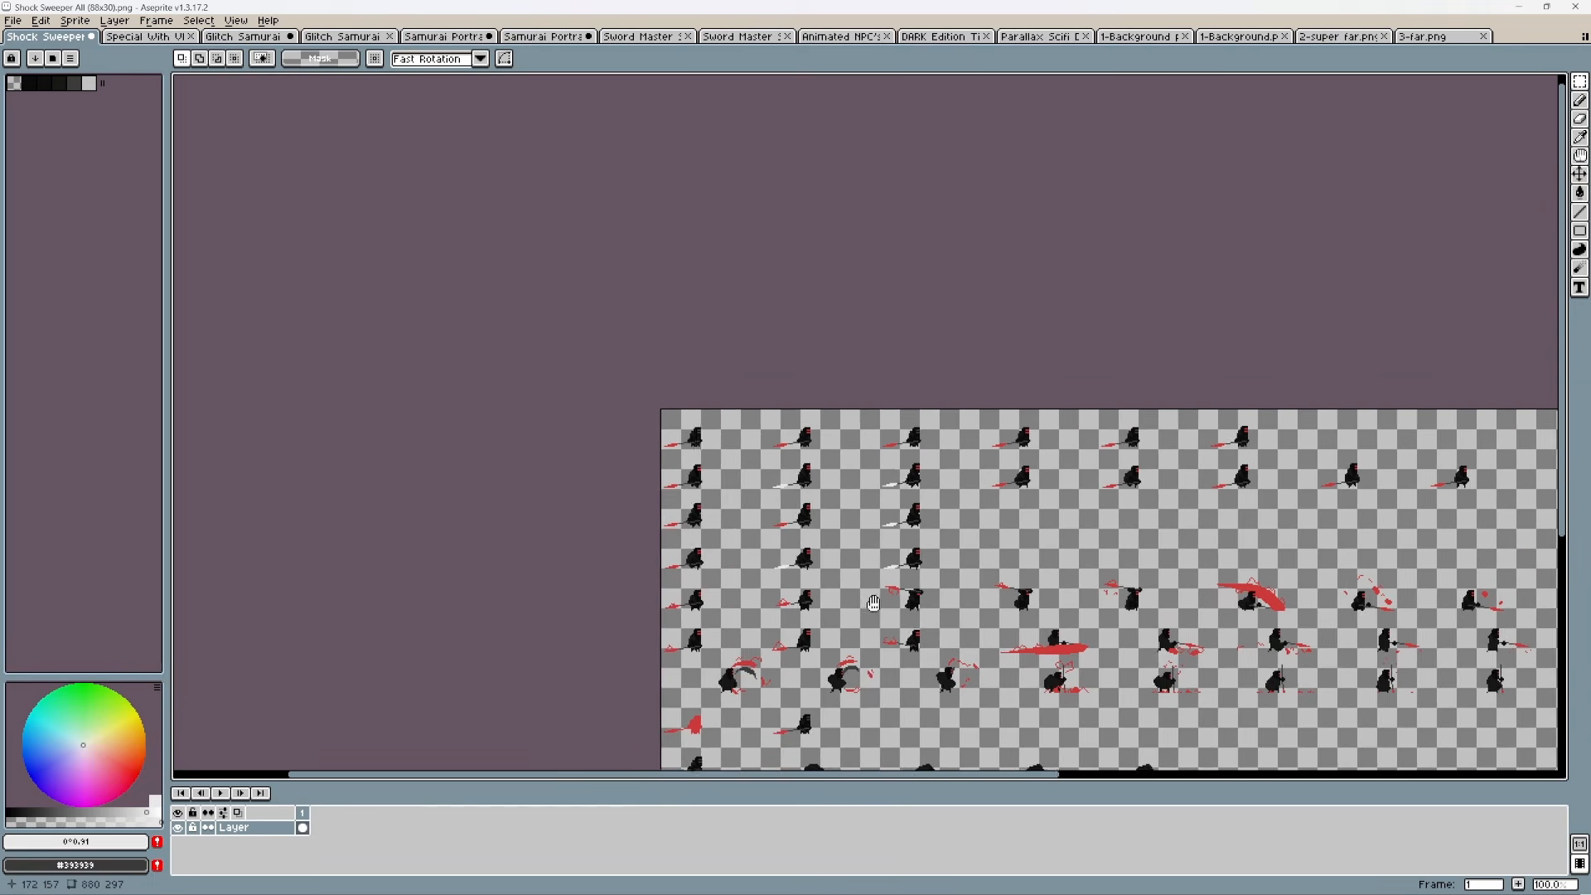
pyautogui.moveTo(874, 602); pyautogui.dragTo(776, 512)
pyautogui.scroll(1, 1007, 531)
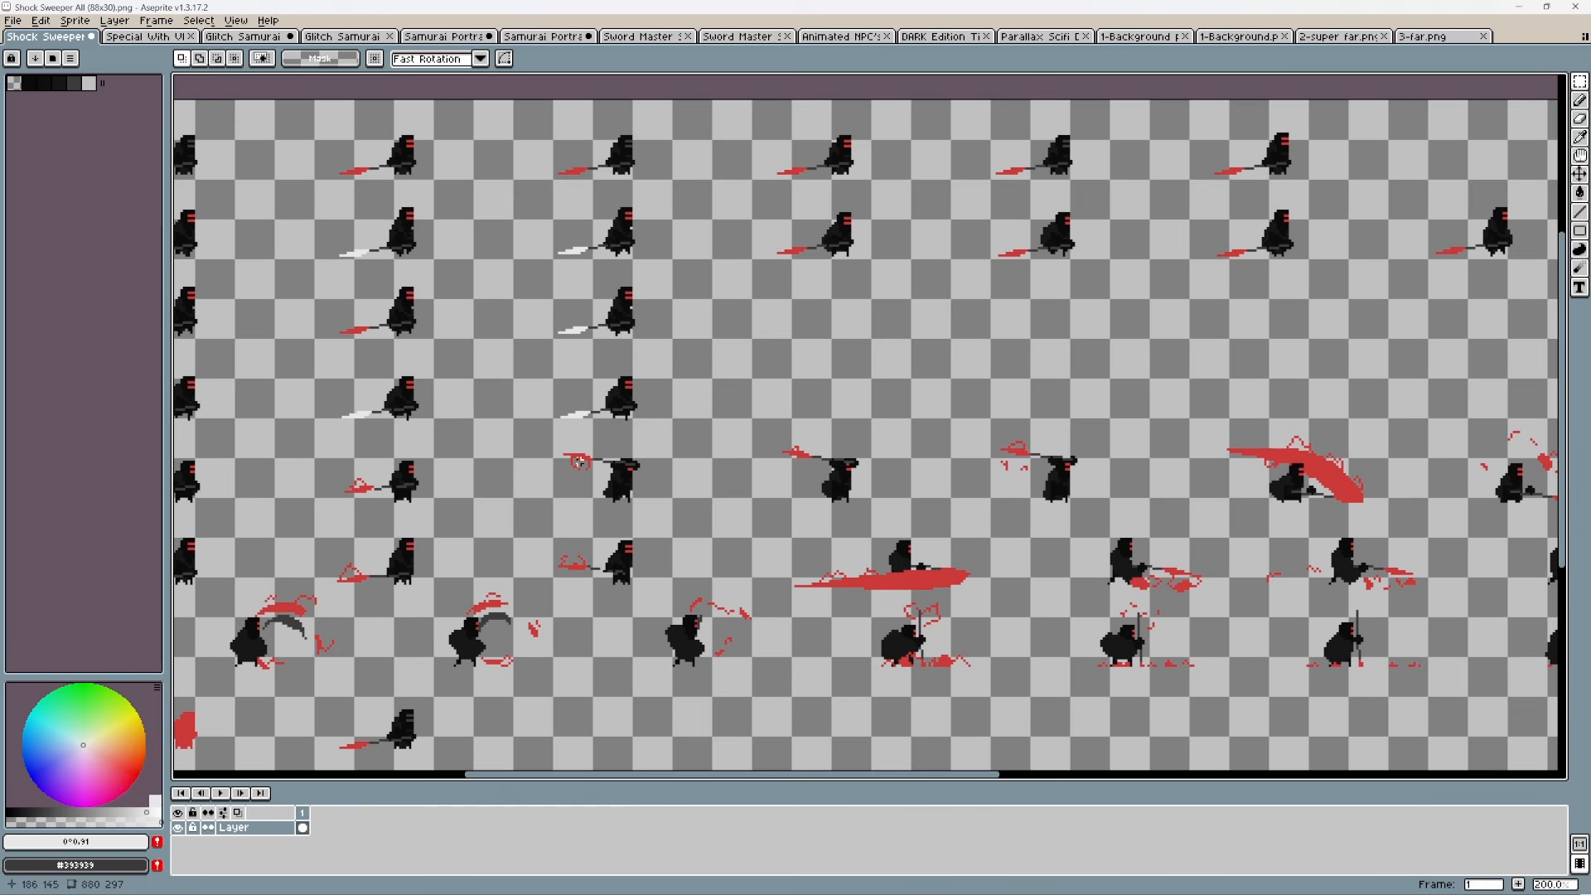
pyautogui.moveTo(504, 429); pyautogui.dragTo(679, 529)
pyautogui.scroll(1, 687, 421)
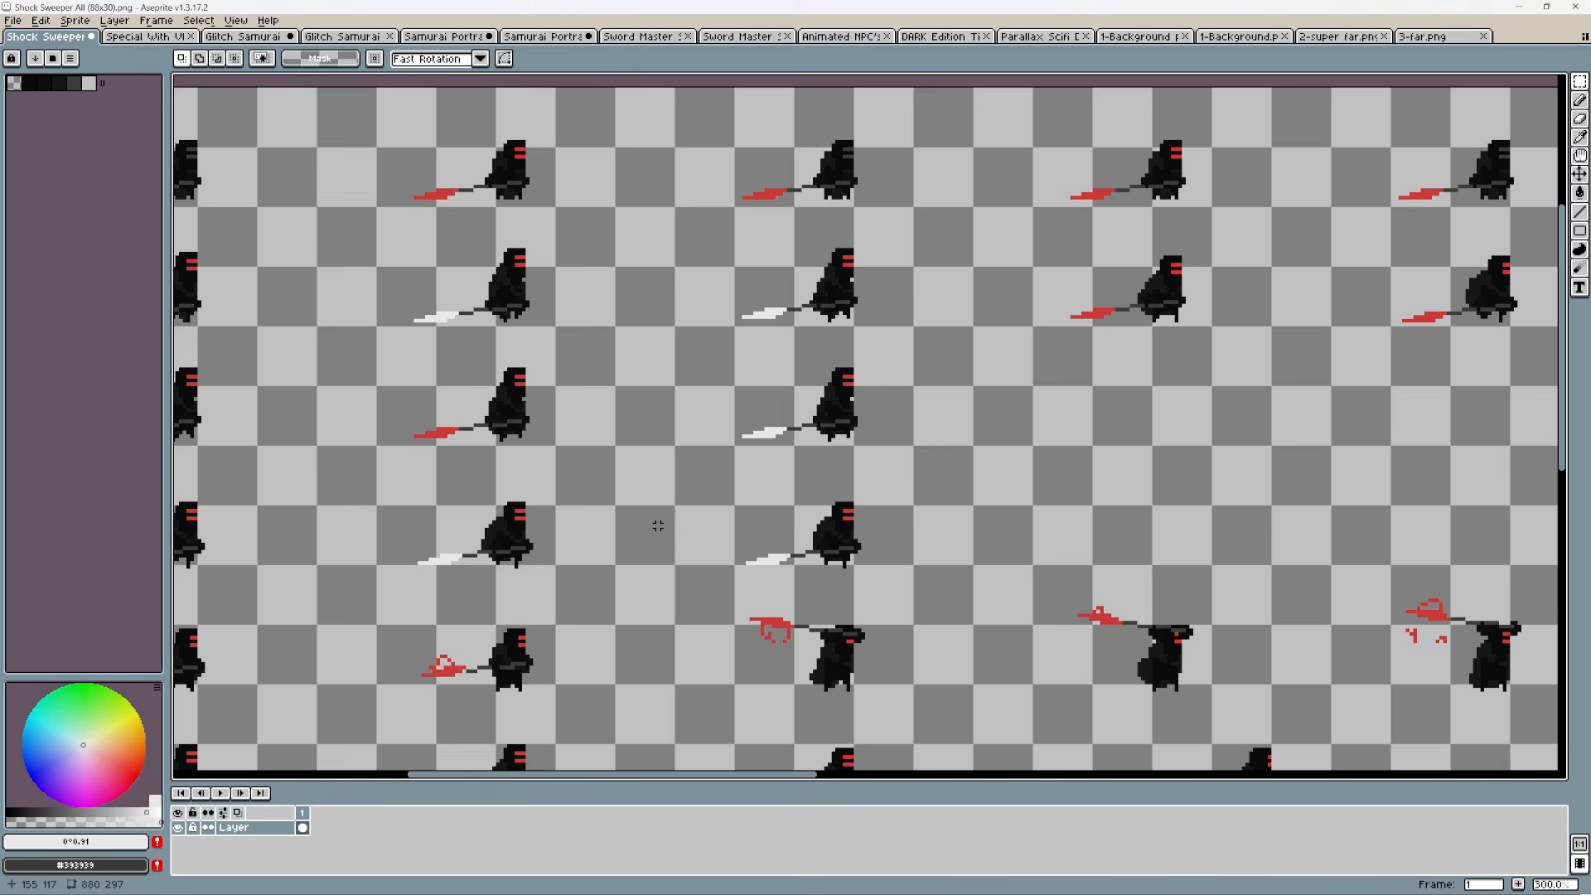
# Step: In the Special With VFX.png sprite sheet, replace the light cyan #95dcdc of the weapon and effects with red #c33939
pyautogui.hotkey('ctrl', 'Tab')
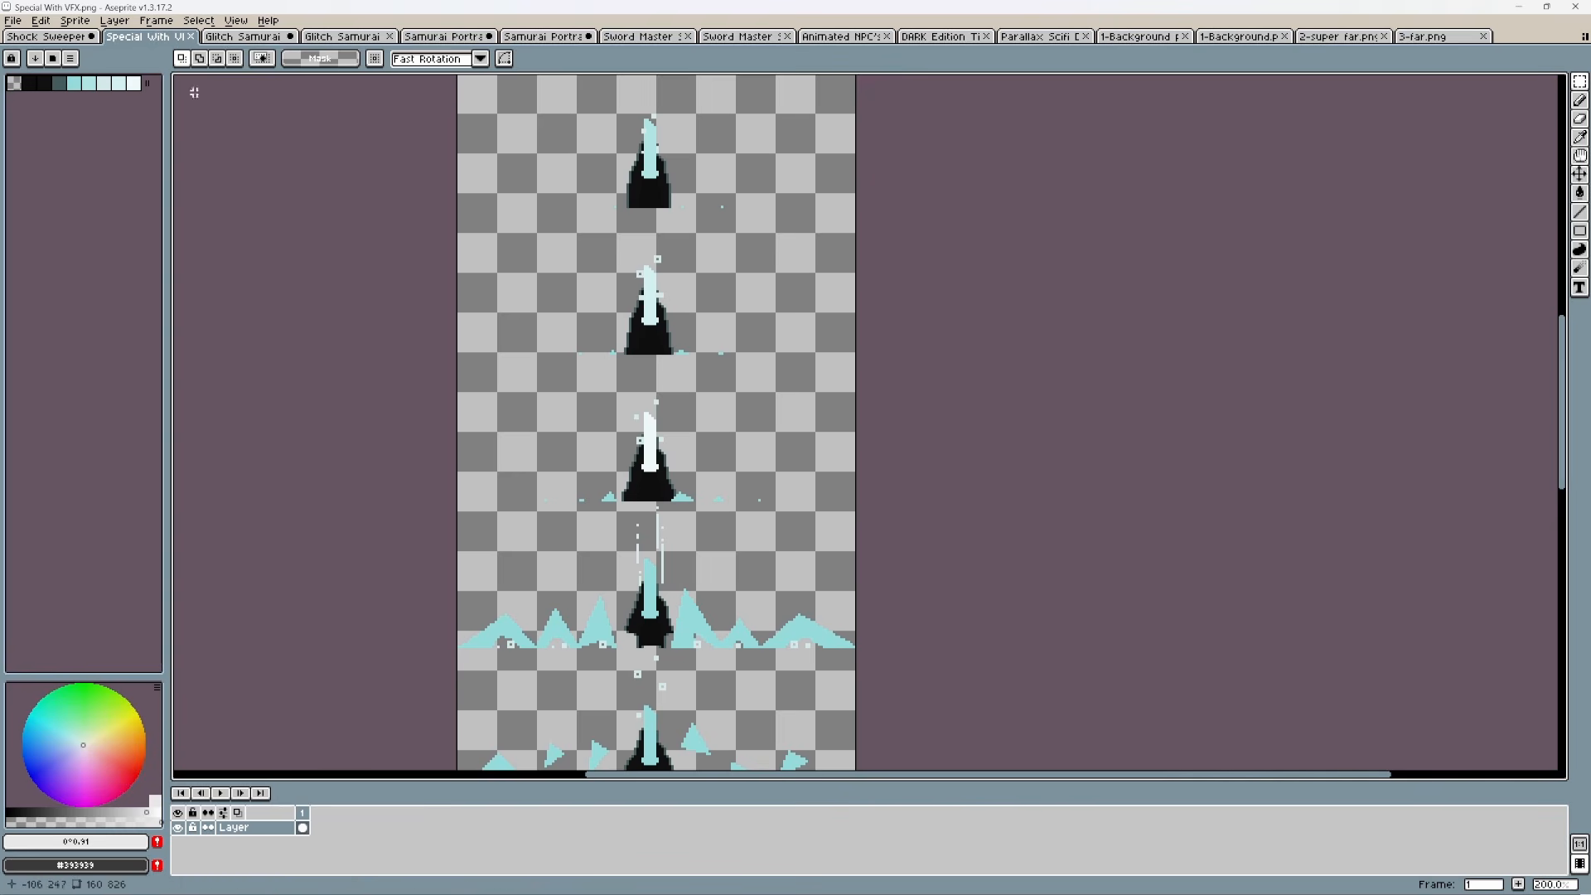
pyautogui.moveTo(592, 353); pyautogui.dragTo(560, 627)
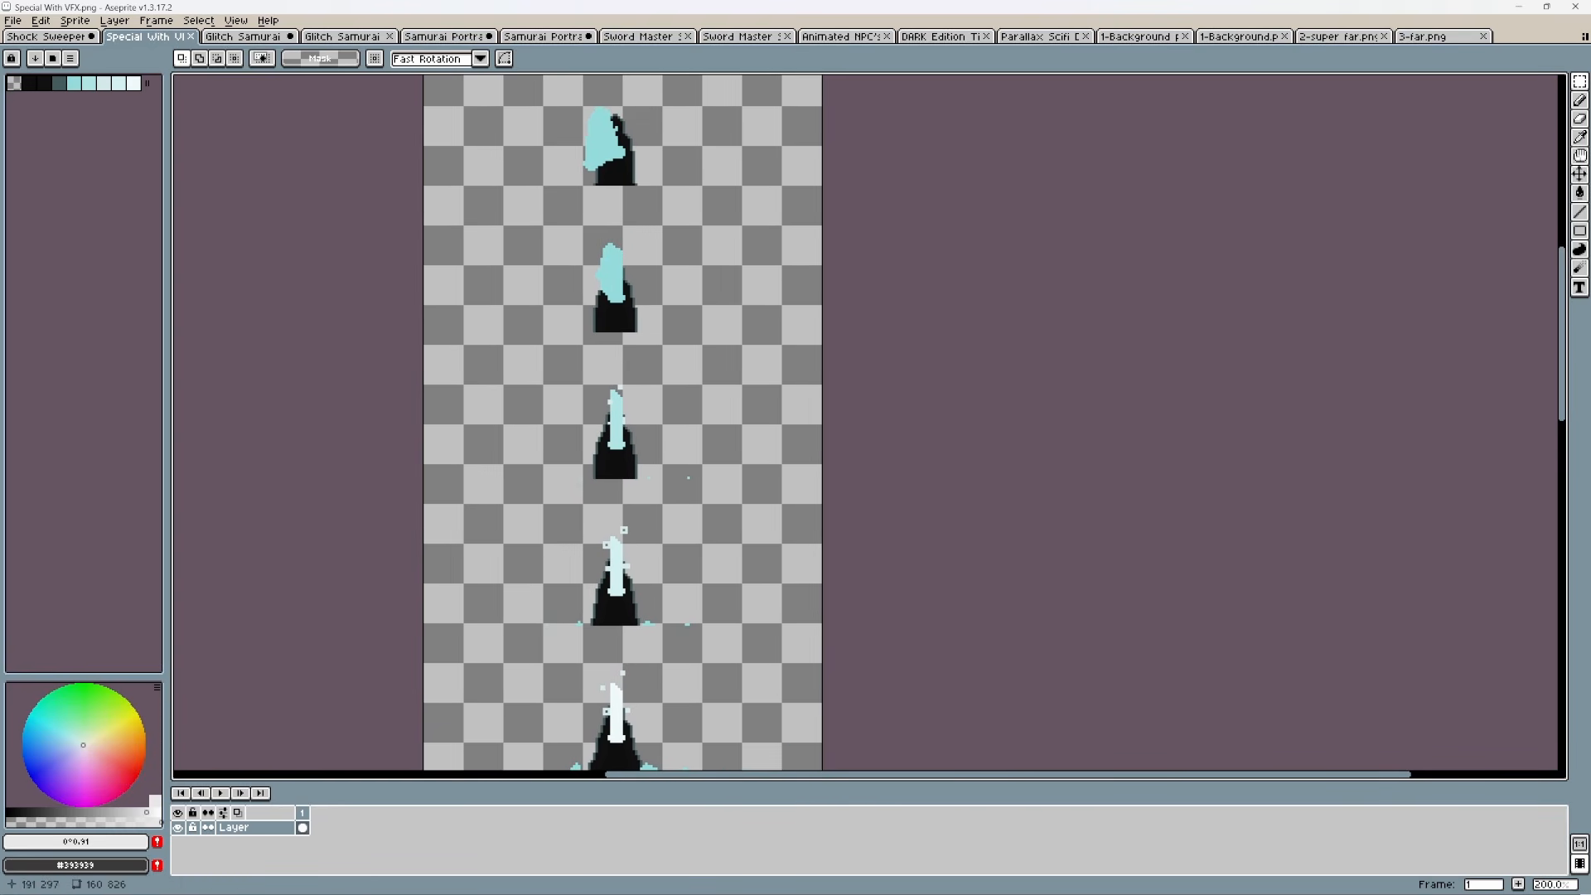
pyautogui.click(1580, 139)
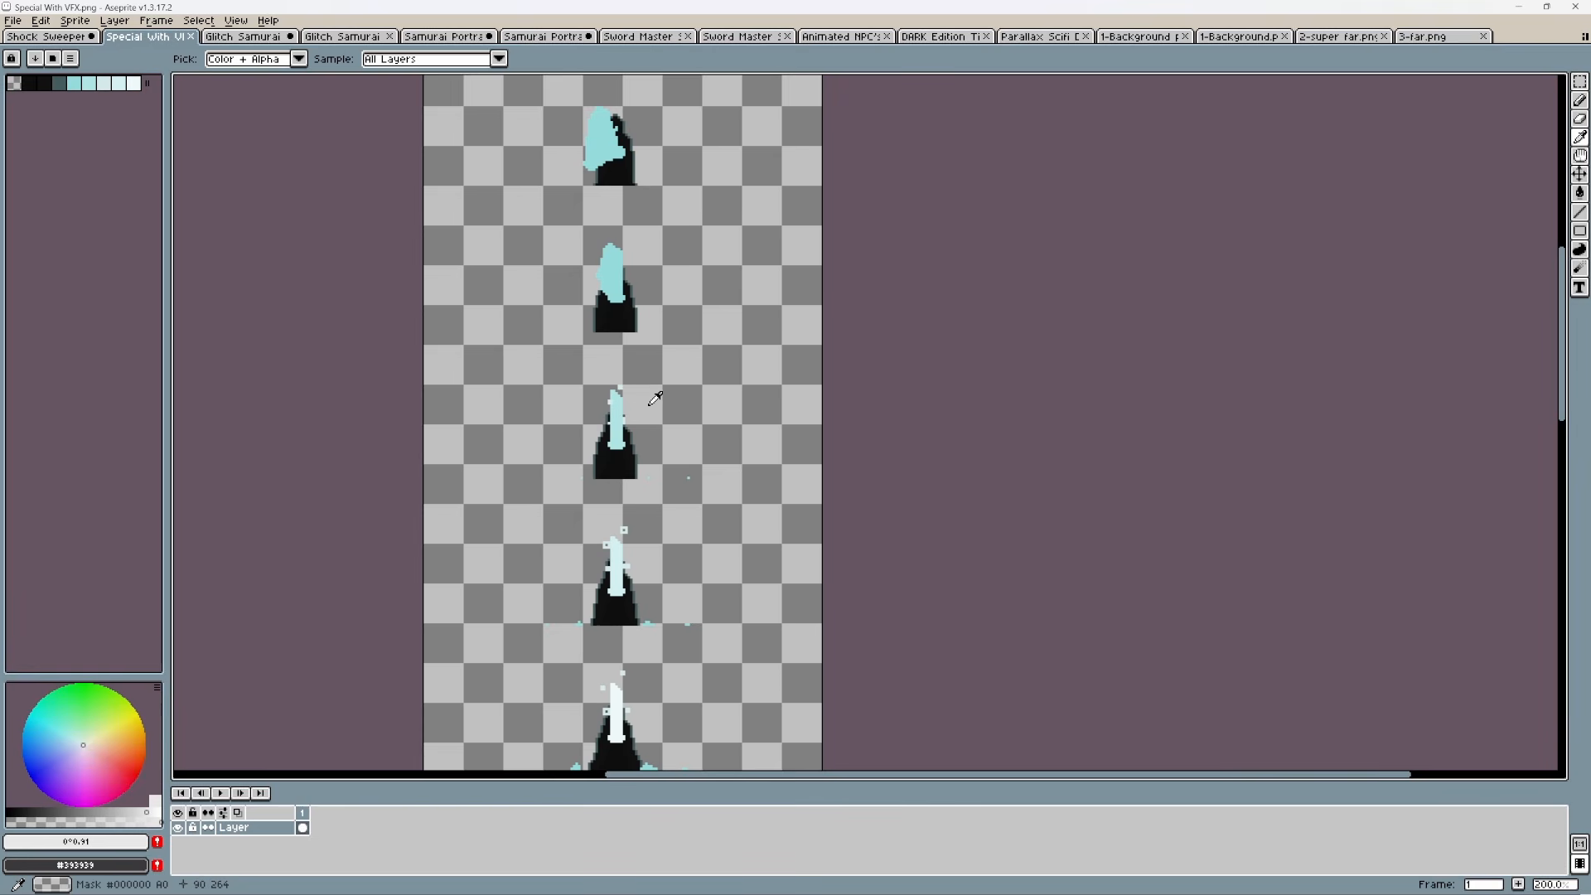
pyautogui.moveTo(630, 335); pyautogui.dragTo(679, 750)
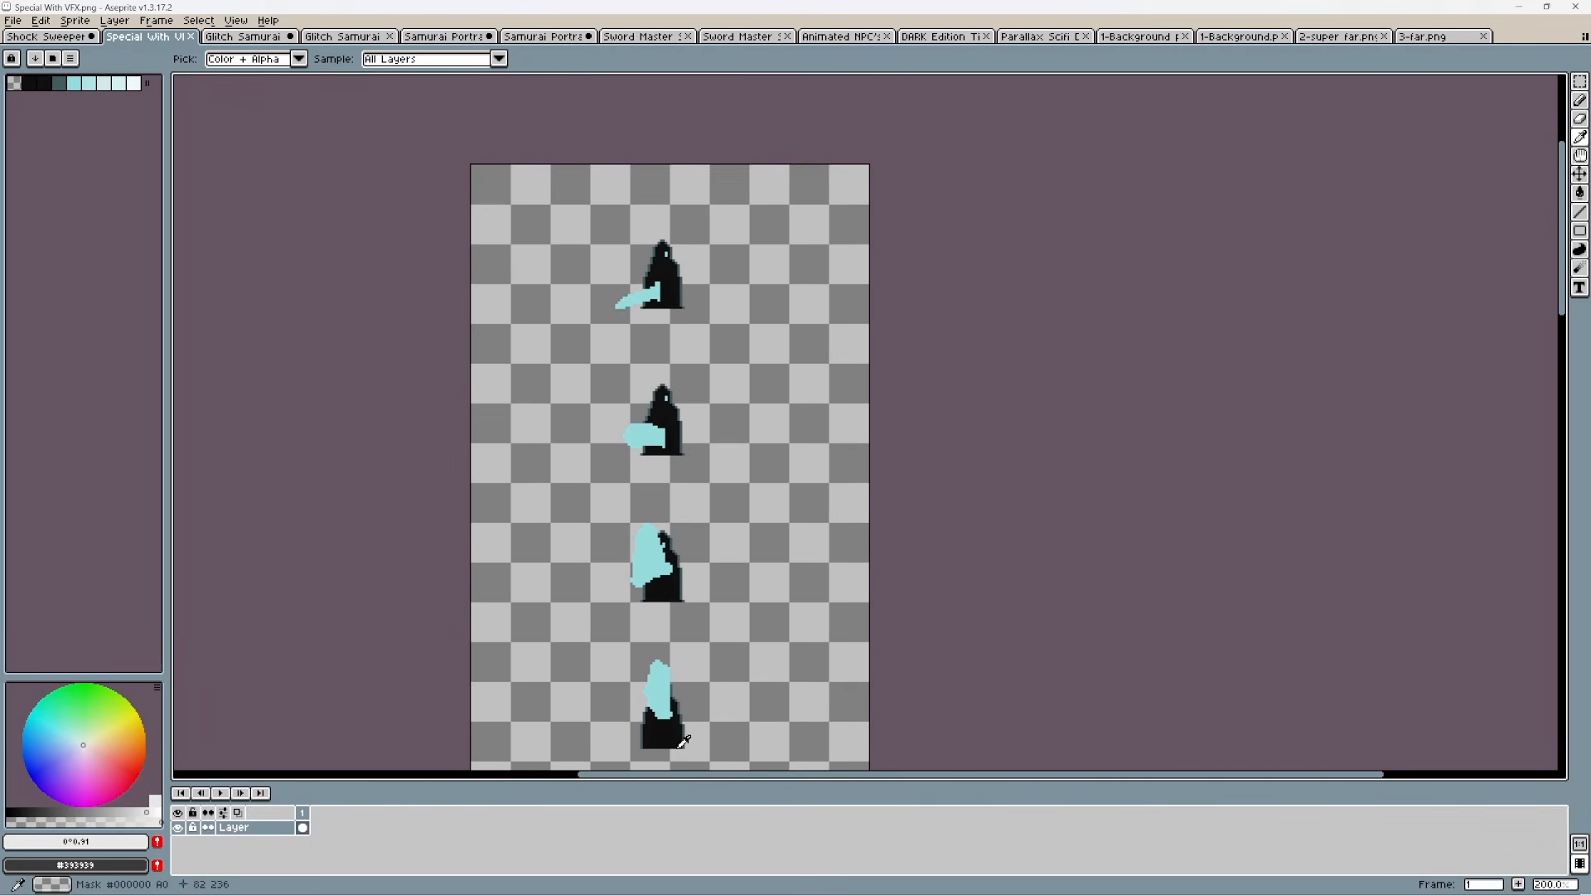
pyautogui.scroll(1, 679, 584)
pyautogui.scroll(1, 683, 578)
pyautogui.moveTo(650, 436); pyautogui.dragTo(660, 490)
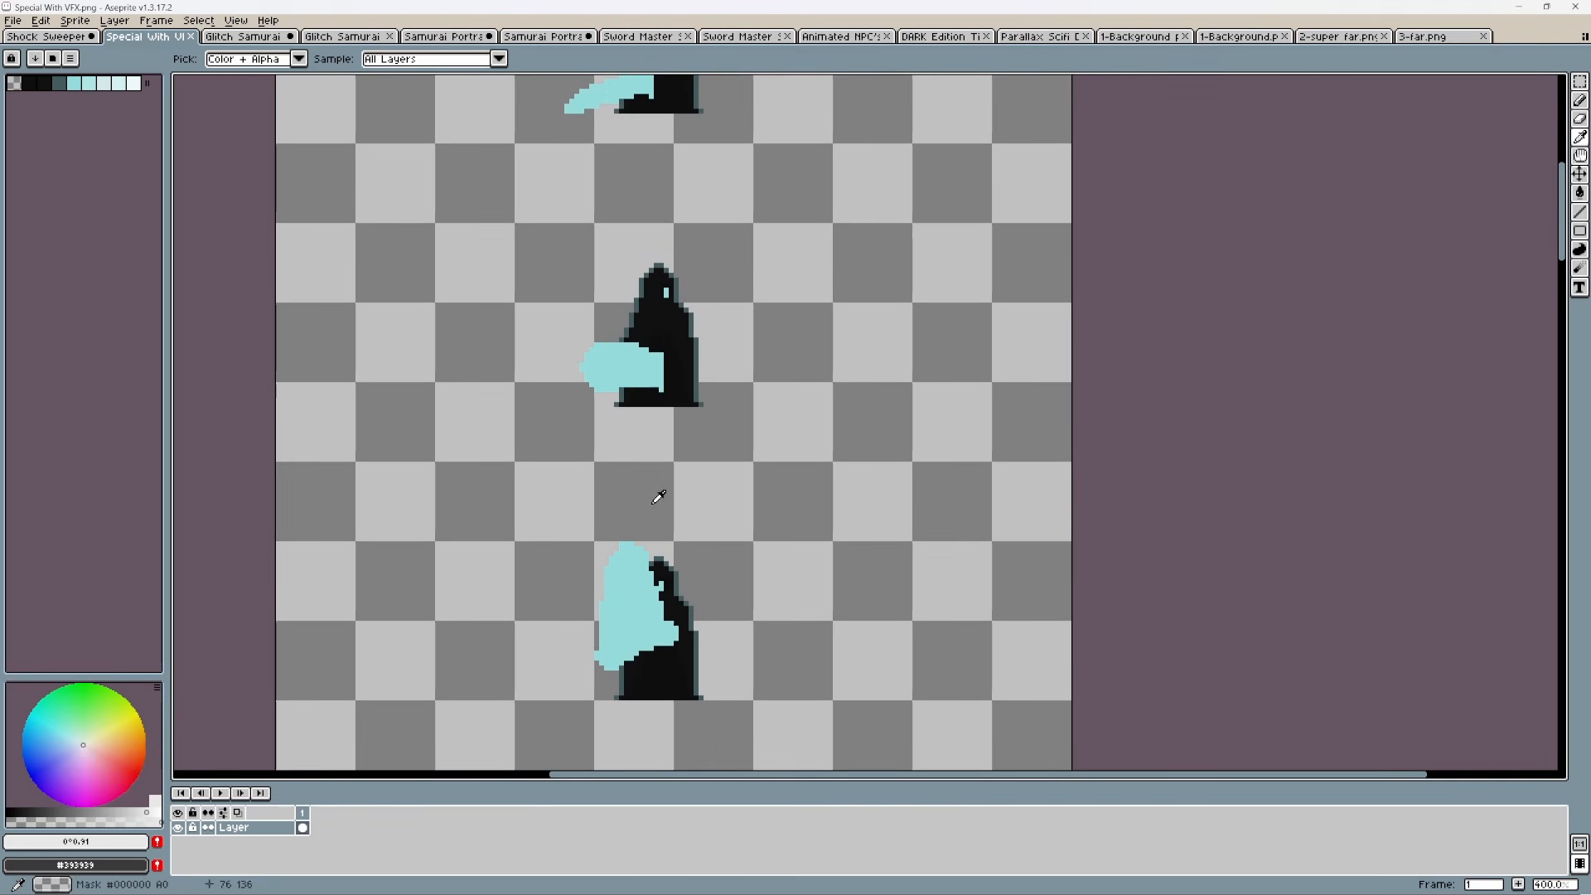
pyautogui.click(636, 359)
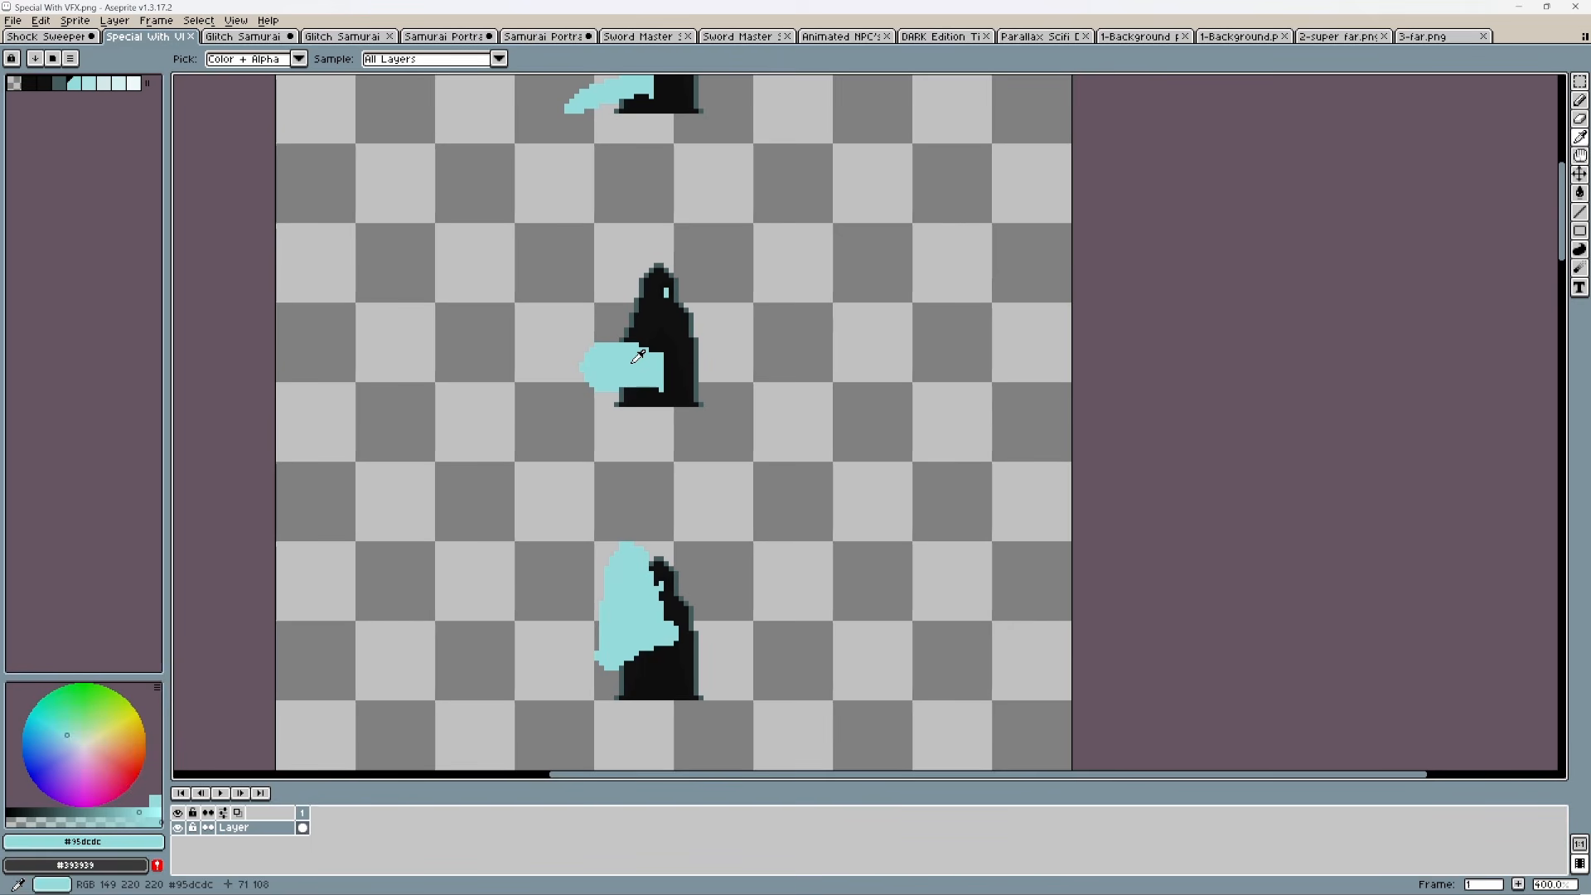
pyautogui.hotkey('shift', 'r')
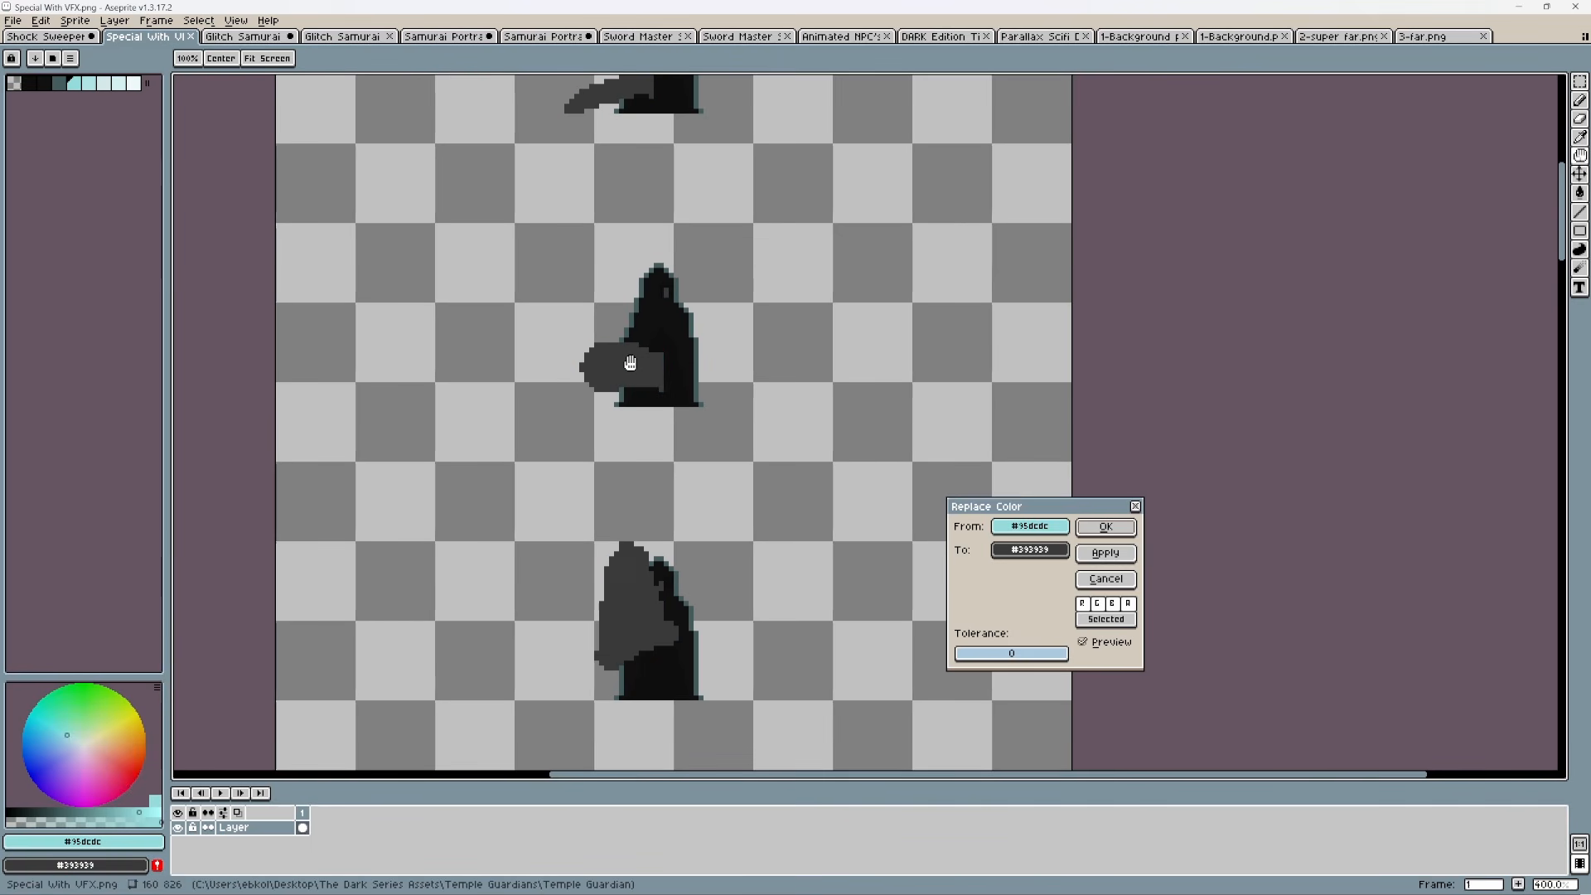
pyautogui.click(1025, 551)
pyautogui.click(1225, 603)
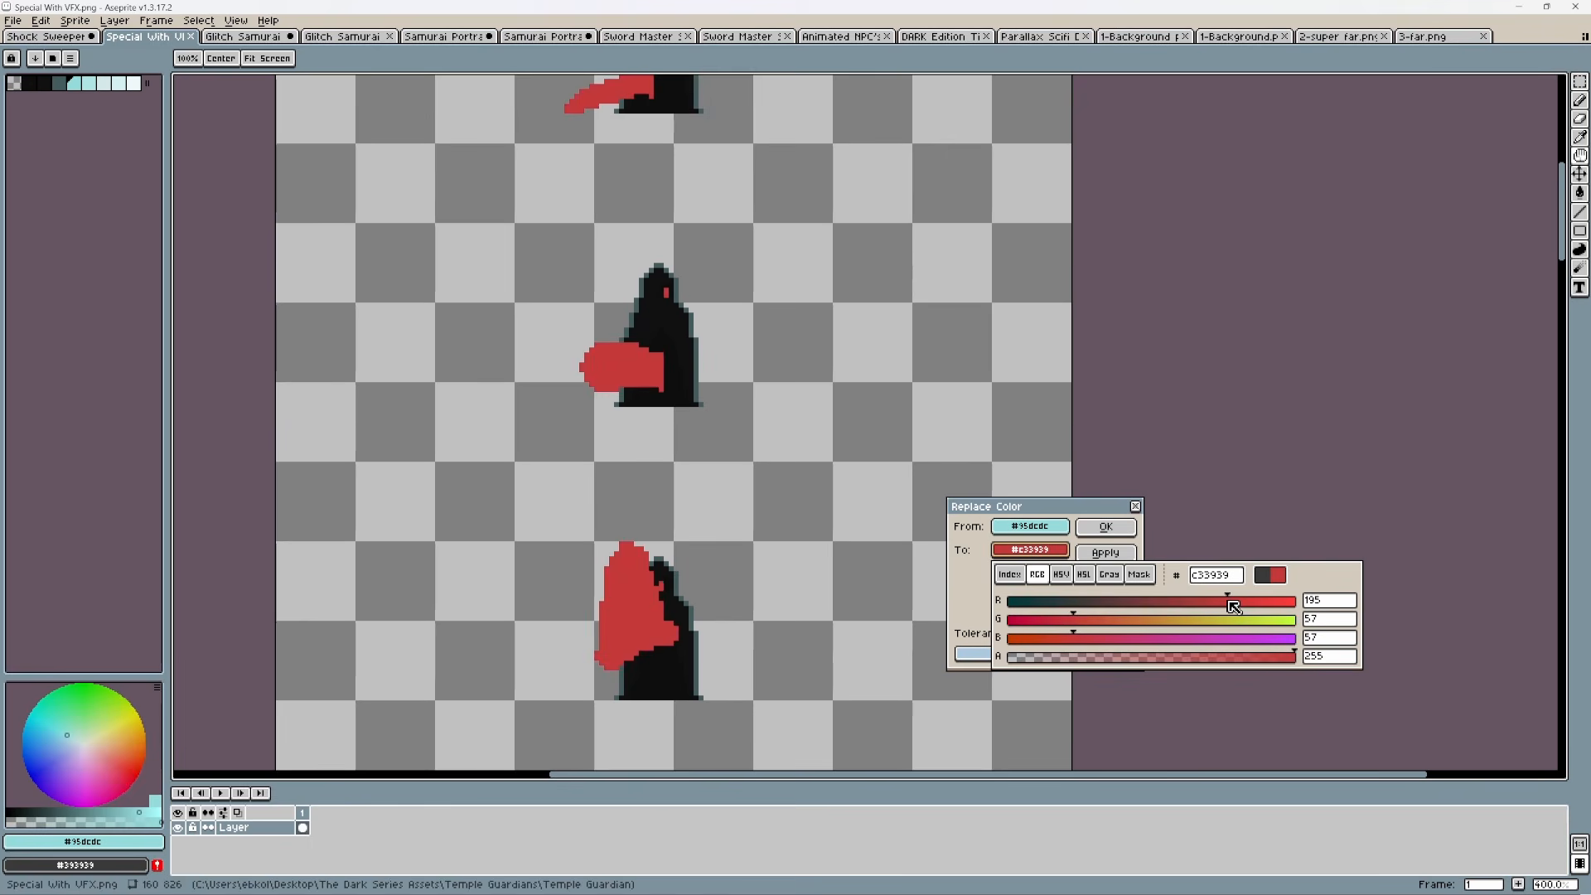
pyautogui.click(1105, 527)
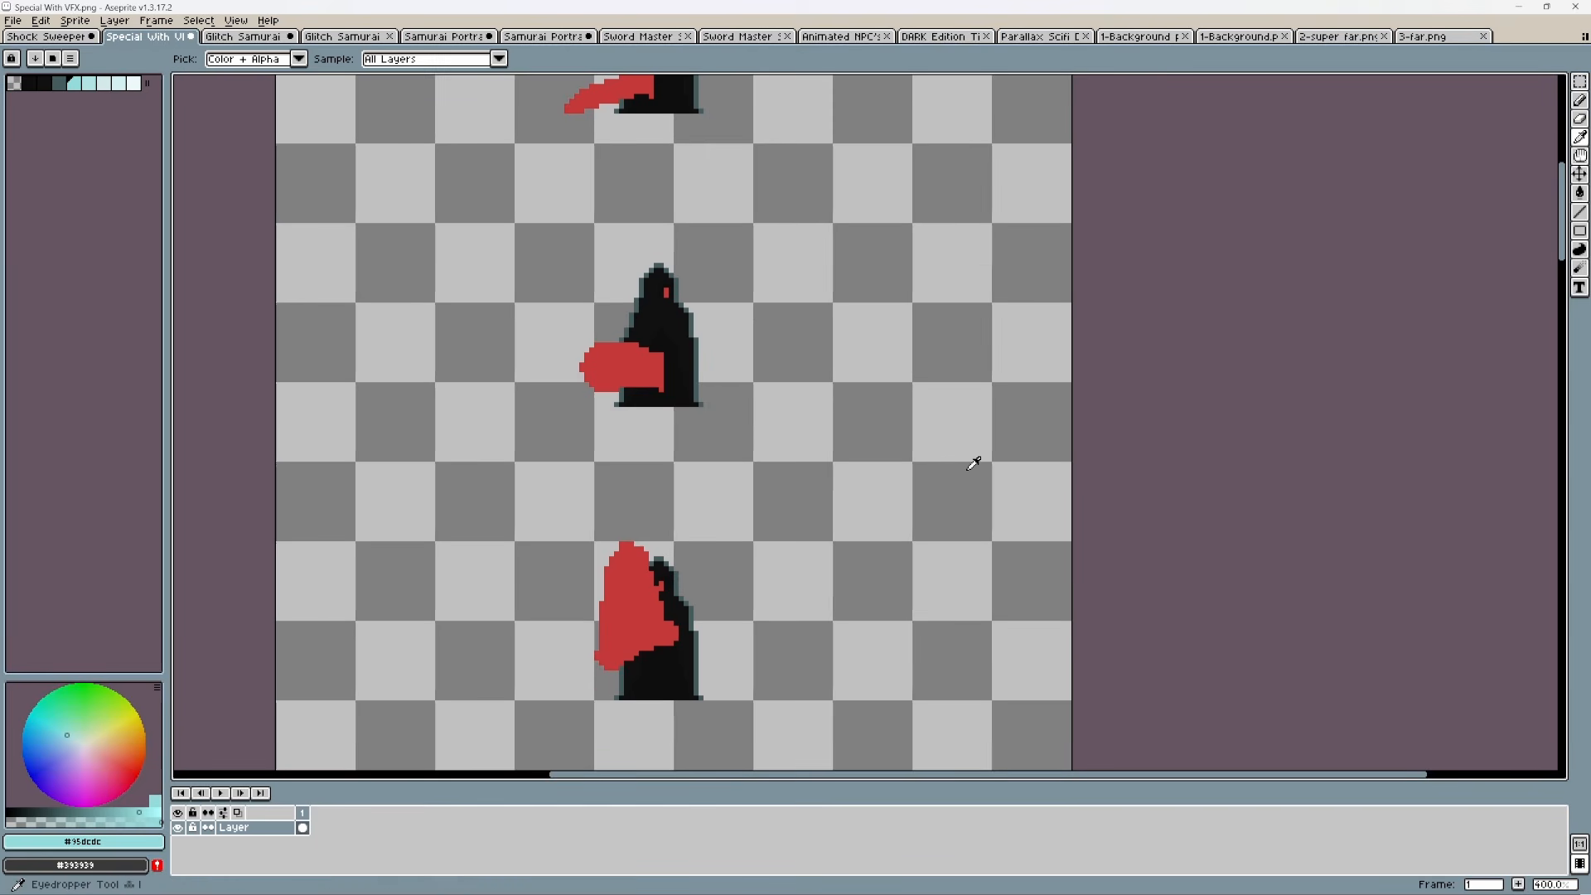
# Step: Replace the teal outline colour #435b5c around the cloaked figures with dark red #733939 and check the whole sheet
pyautogui.click(696, 318)
pyautogui.hotkey('shift', 'r')
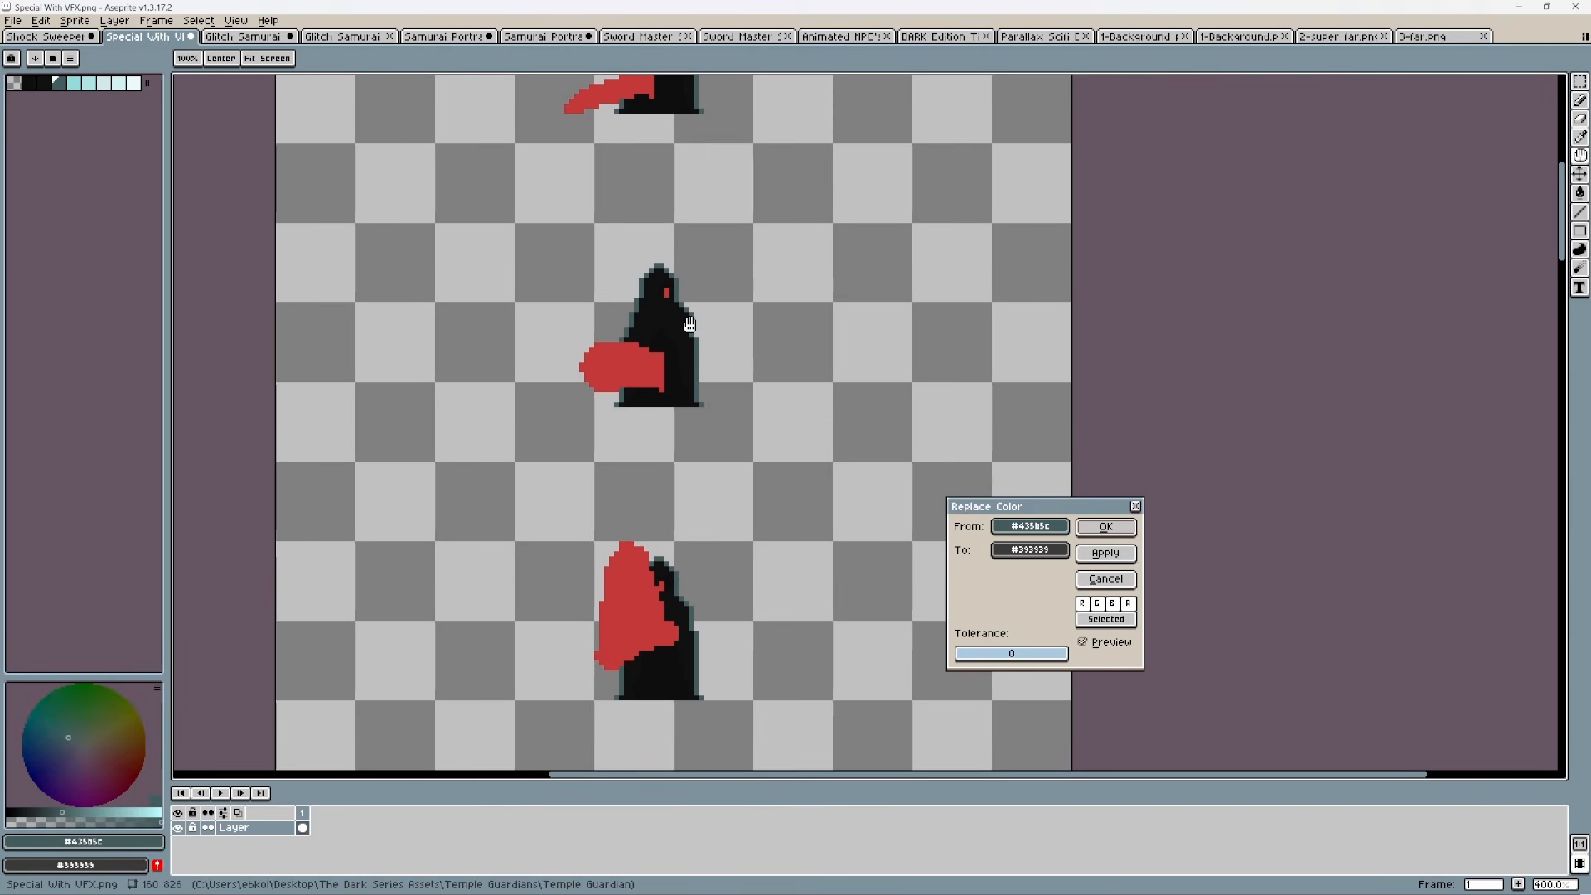
pyautogui.click(1030, 549)
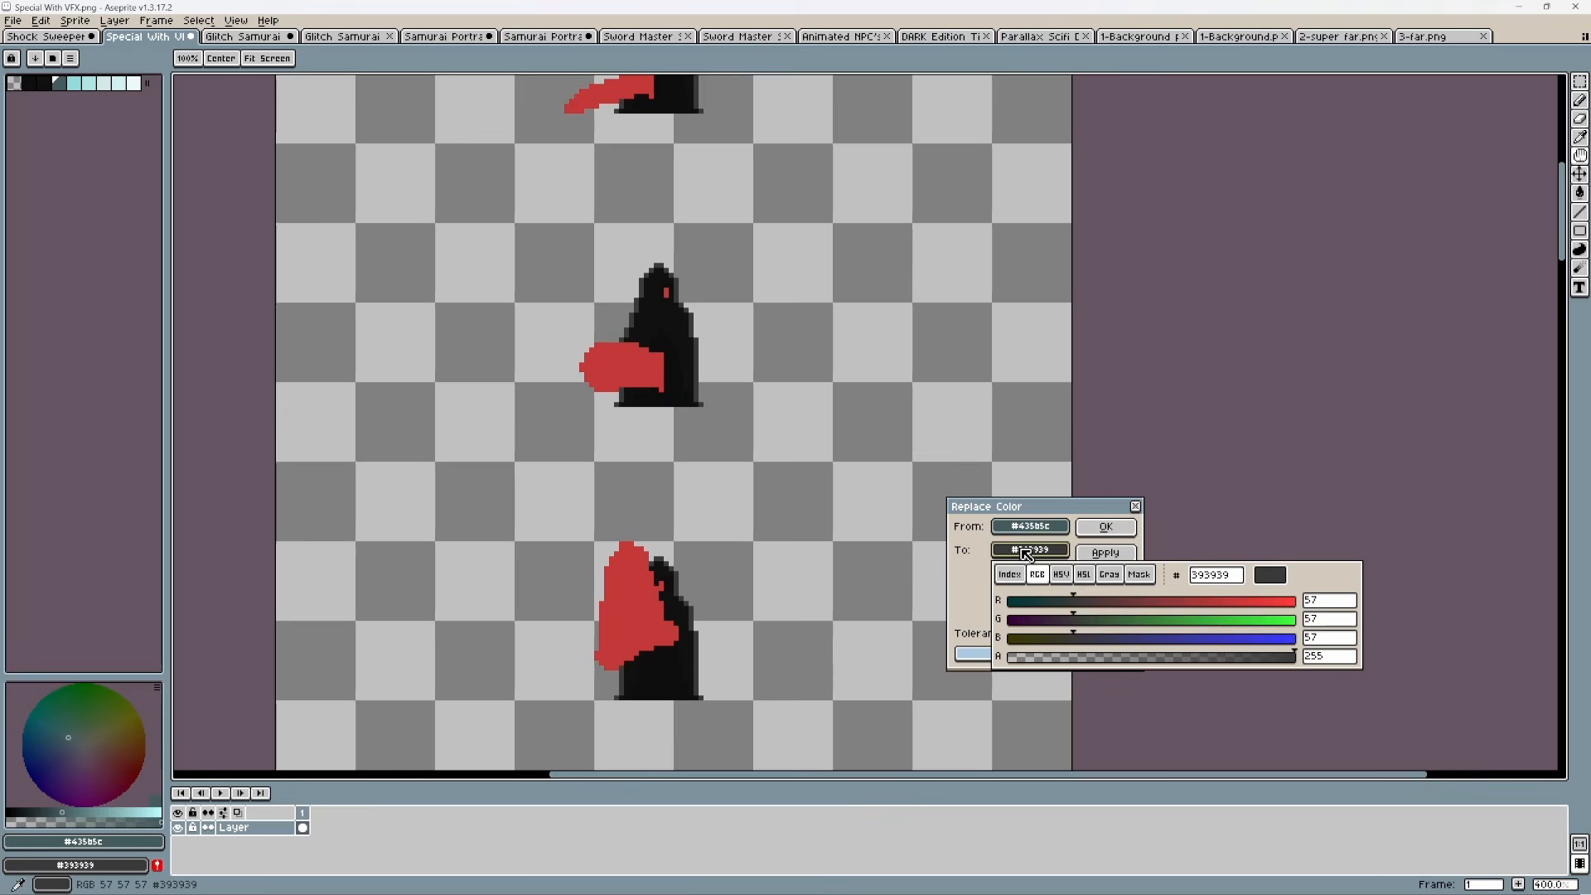
pyautogui.click(1140, 604)
pyautogui.click(1105, 552)
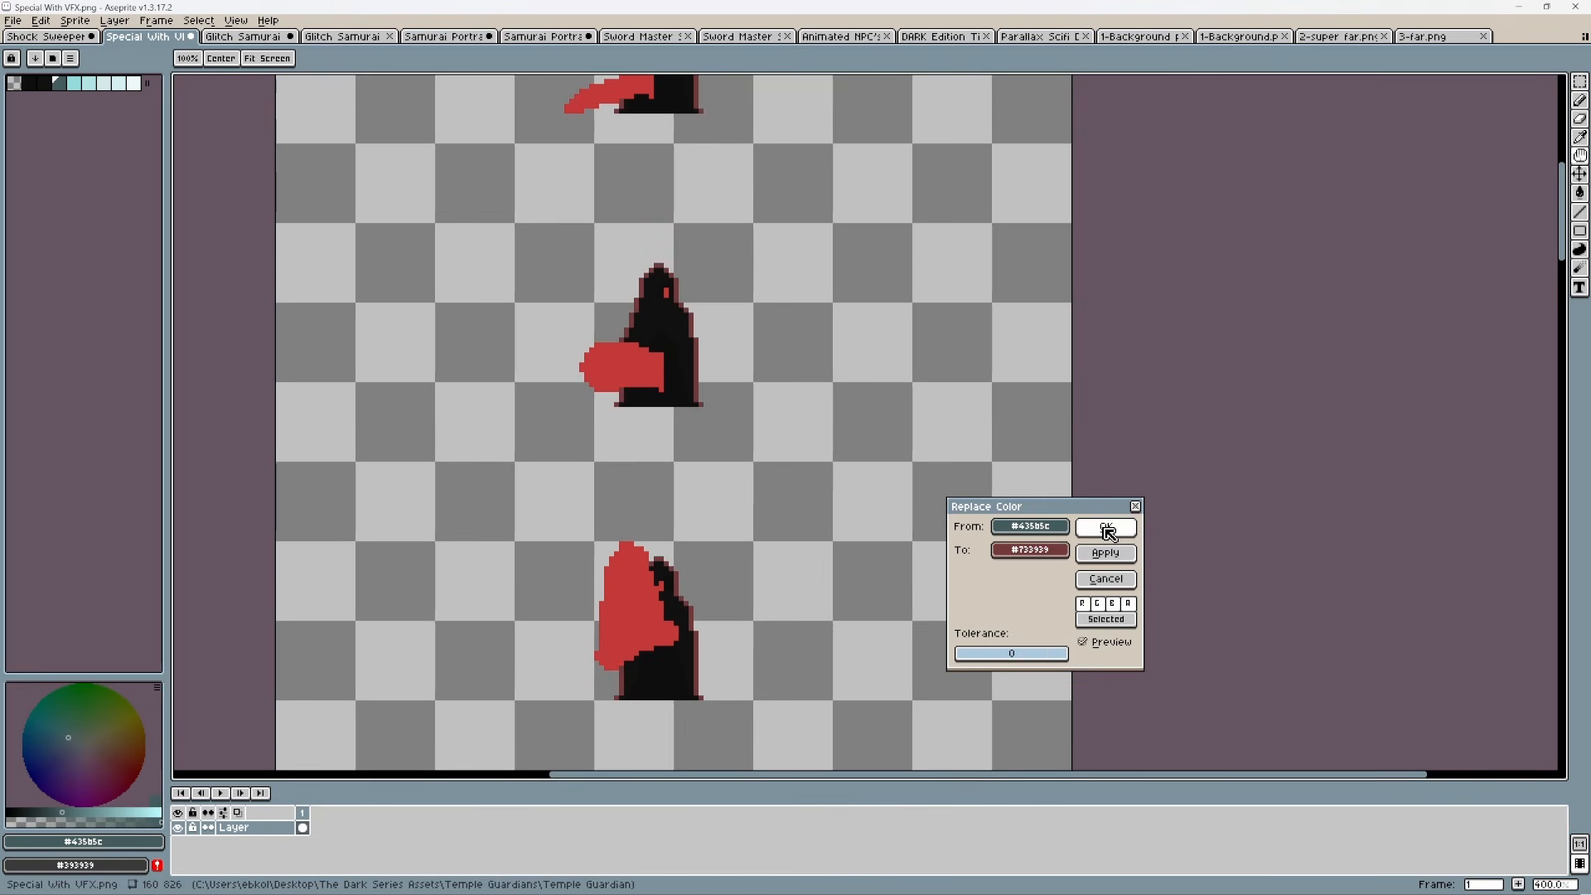
pyautogui.click(1102, 527)
pyautogui.scroll(-3, 894, 474)
pyautogui.scroll(-4, 767, 539)
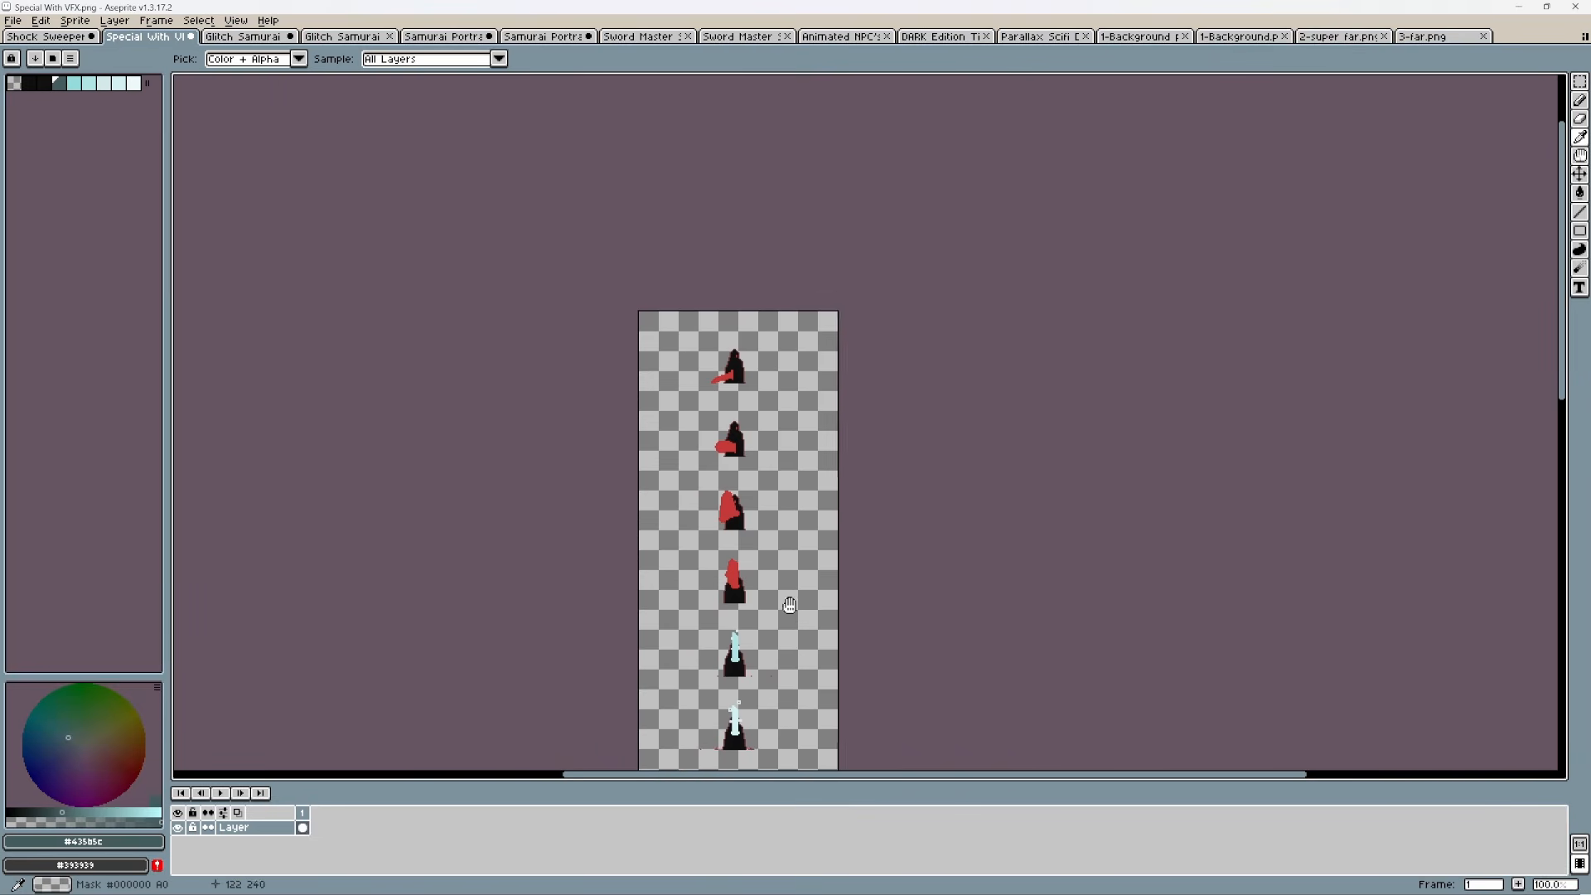
pyautogui.scroll(-2, 756, 461)
pyautogui.scroll(2, 760, 498)
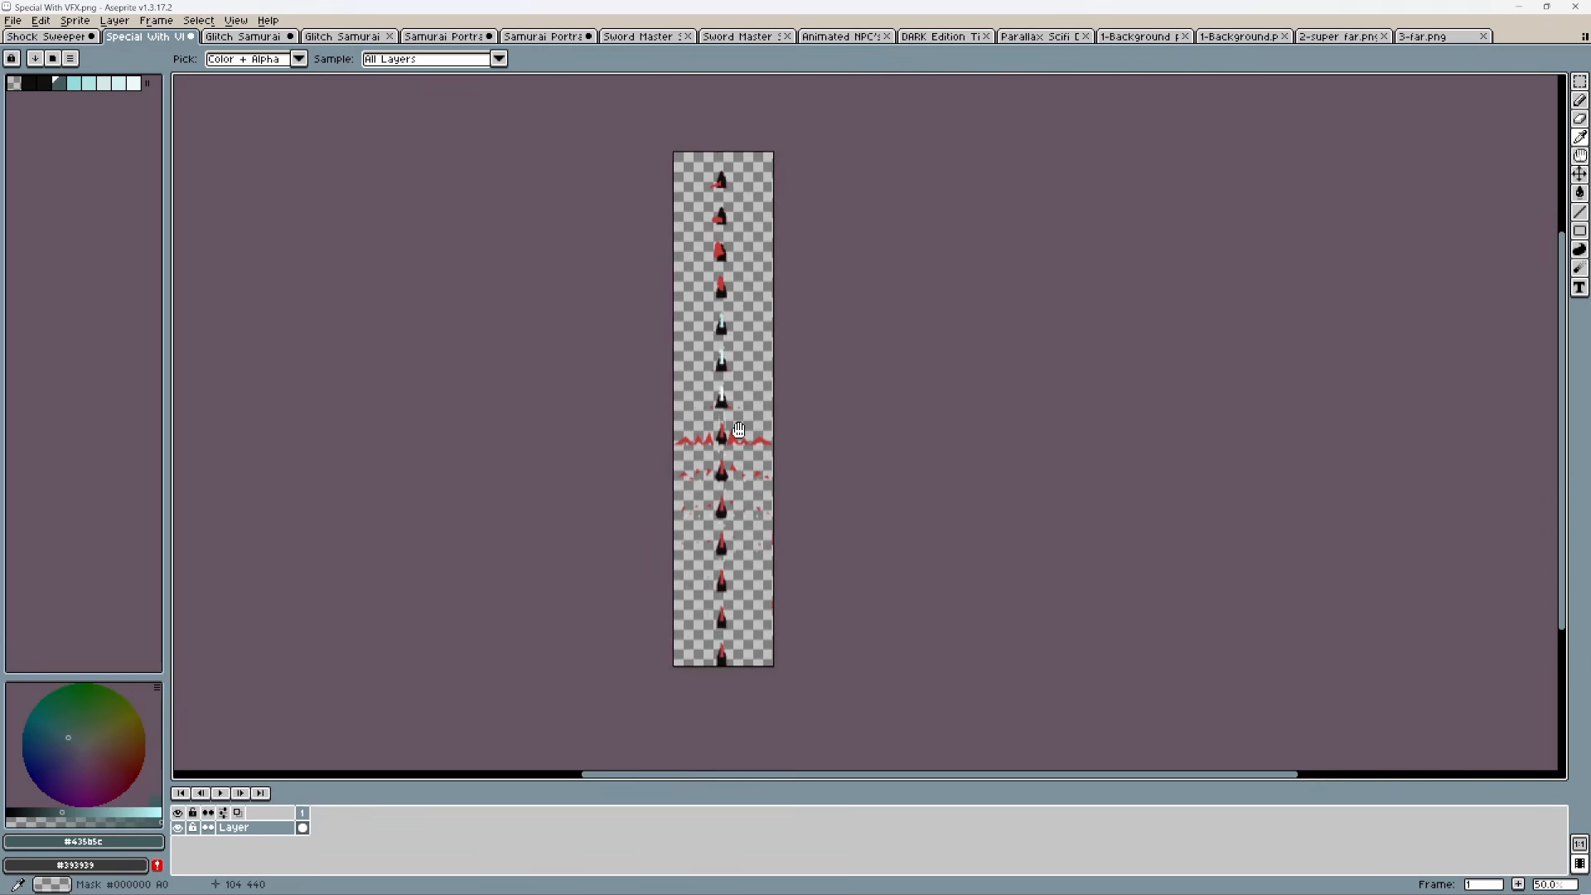
# Step: Check the weapon and cloak colours across the Special With VFX sheet and undo its red and dark red colour replacements
pyautogui.scroll(1, 757, 499)
pyautogui.scroll(1, 746, 497)
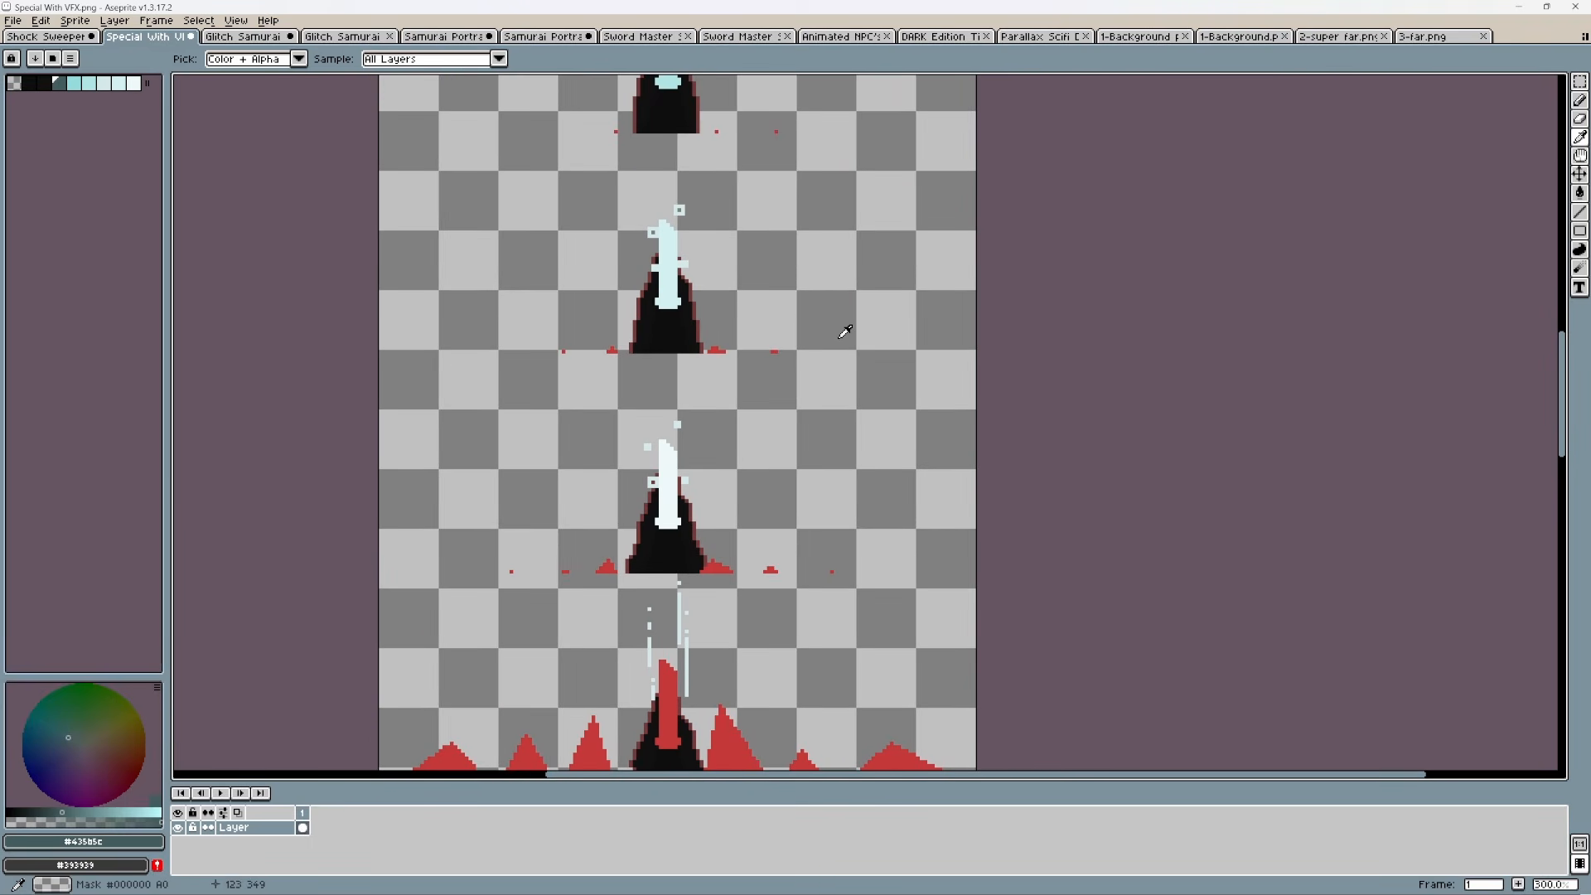
pyautogui.scroll(-2, 845, 332)
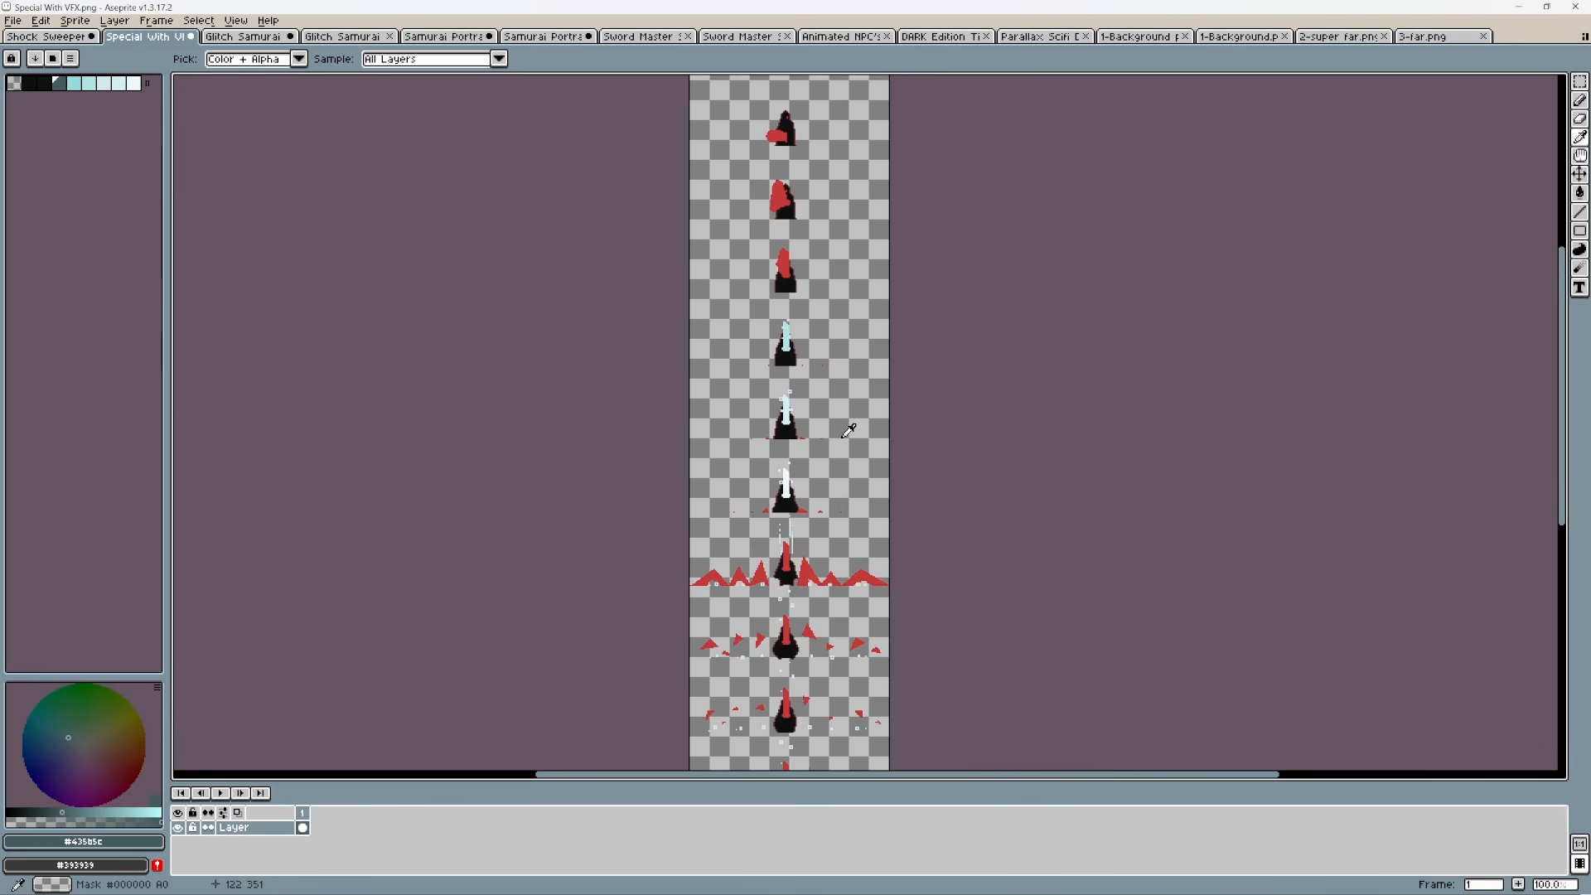
pyautogui.moveTo(809, 462); pyautogui.dragTo(743, 544)
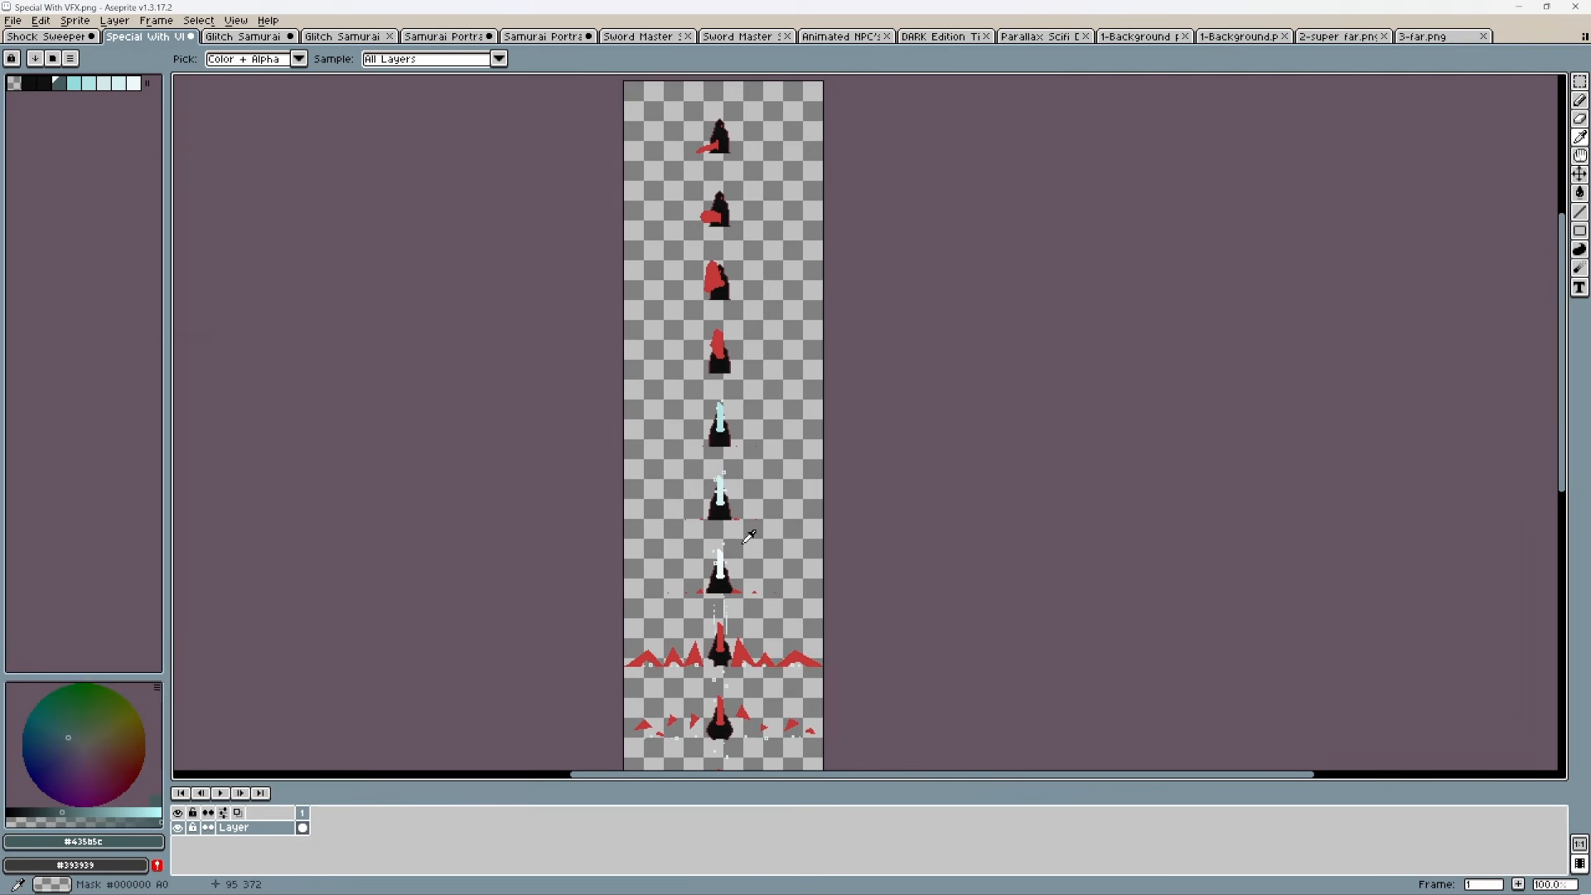
pyautogui.hotkey('ctrl', 'z')
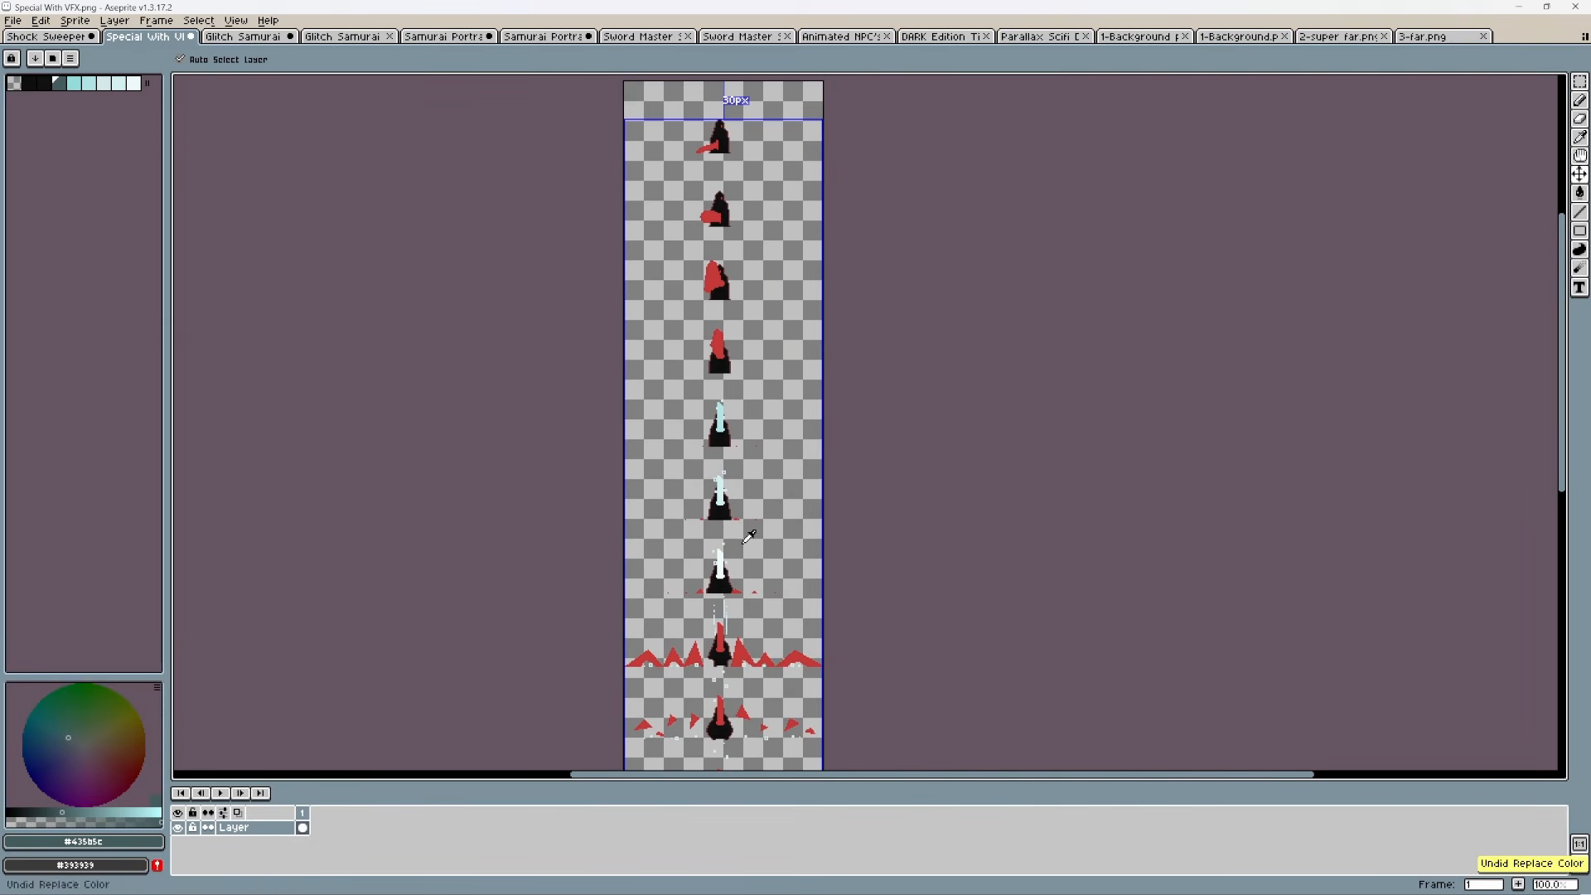
pyautogui.hotkey('ctrl', 'y')
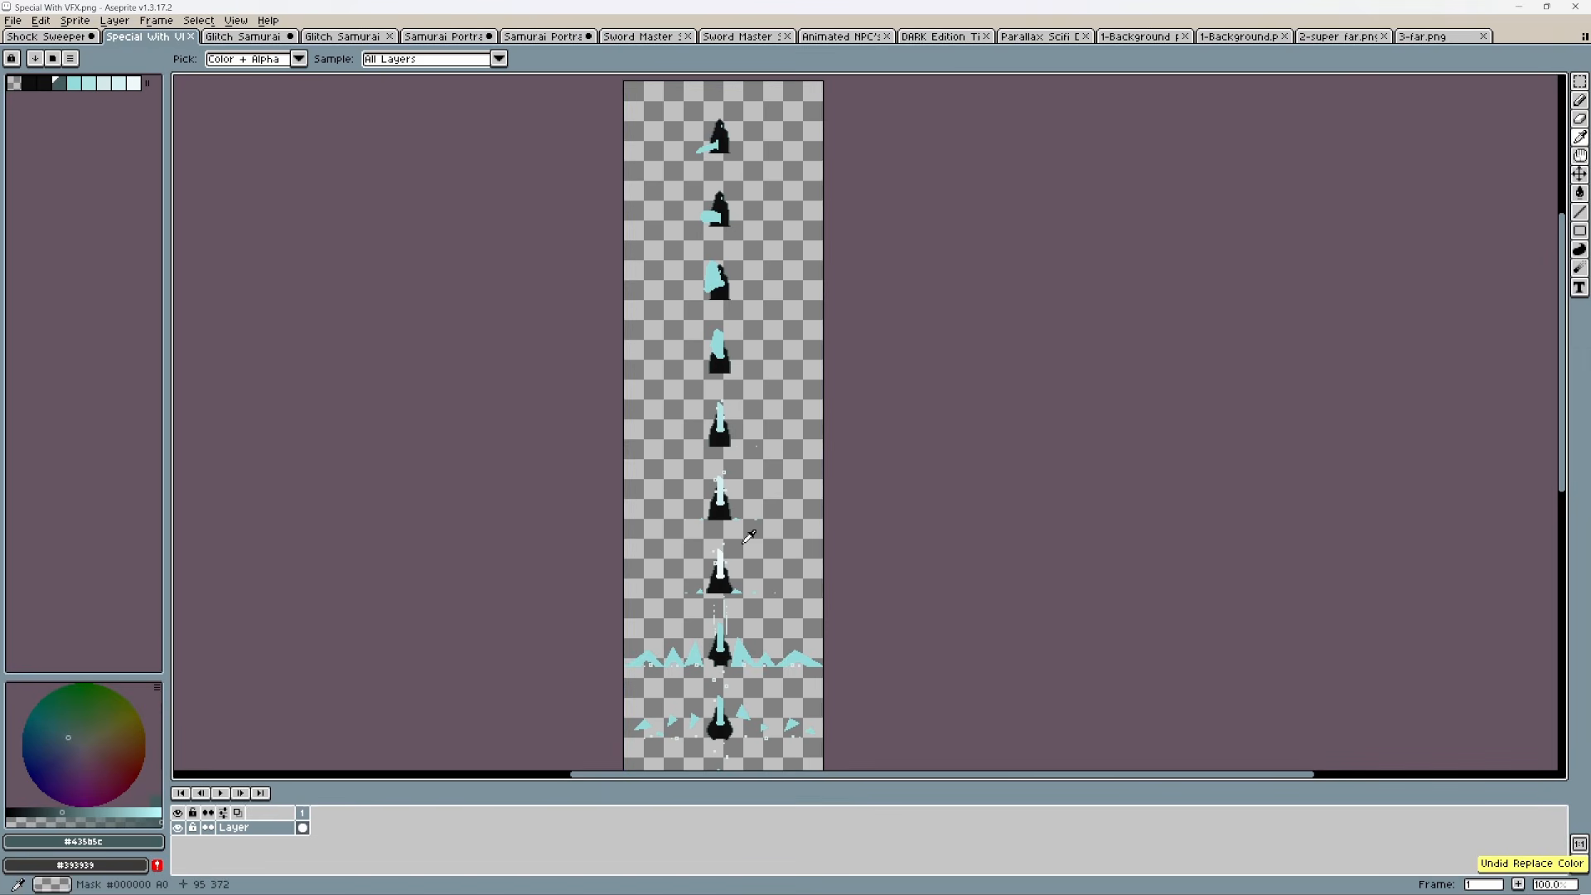
# Step: Set the saturation of the whole Special With VFX sheet to 100 and shift its hue with the Hue/Saturation adjustment
pyautogui.click(41, 20)
pyautogui.moveTo(89, 338)
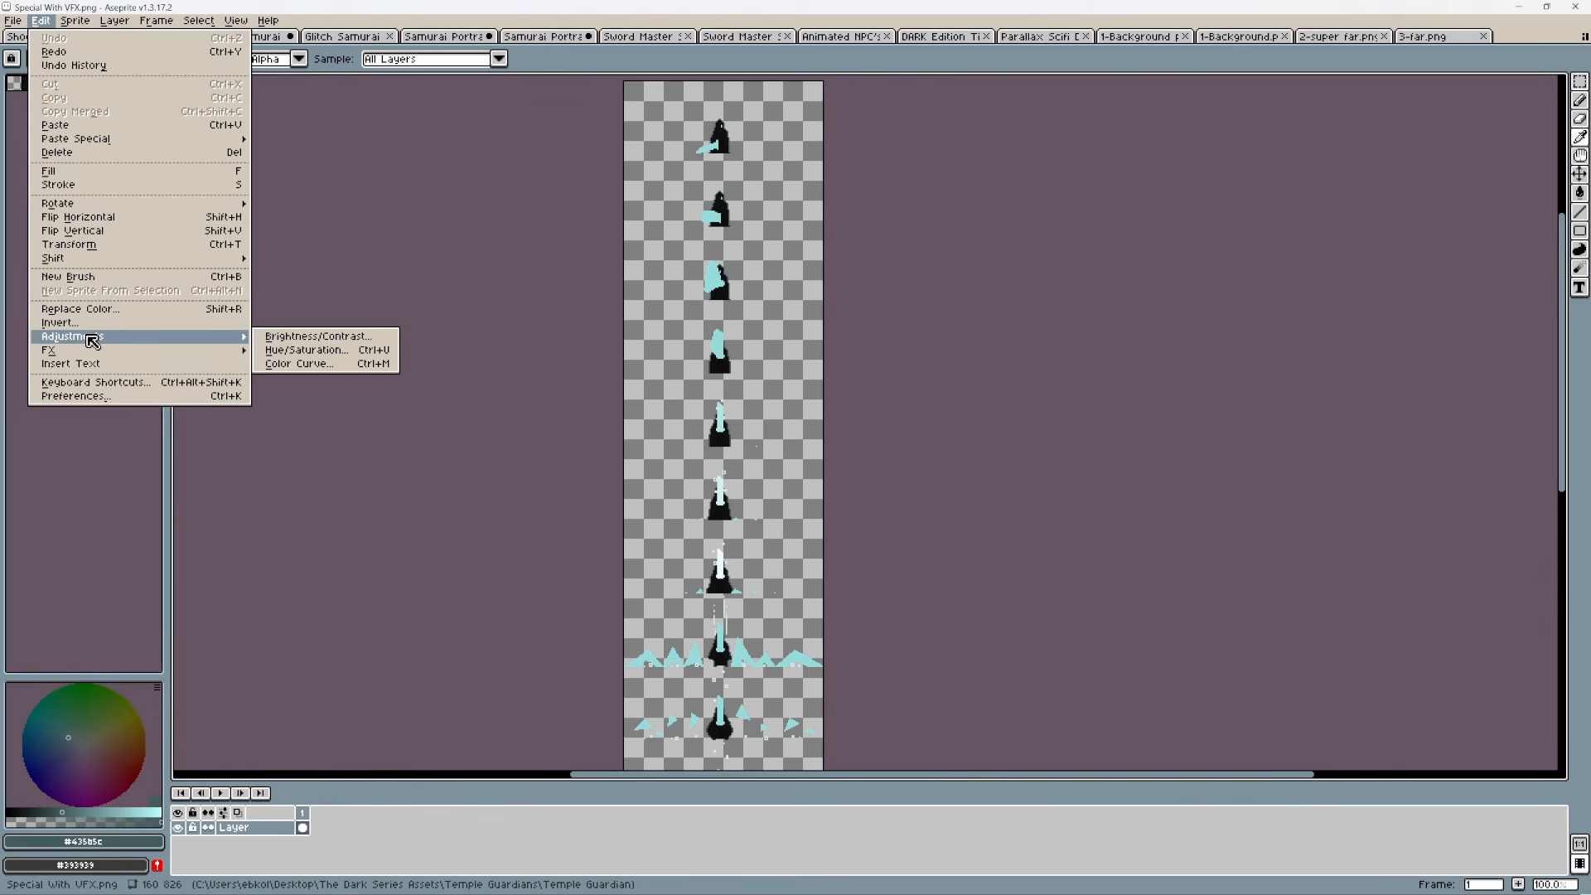
pyautogui.click(305, 351)
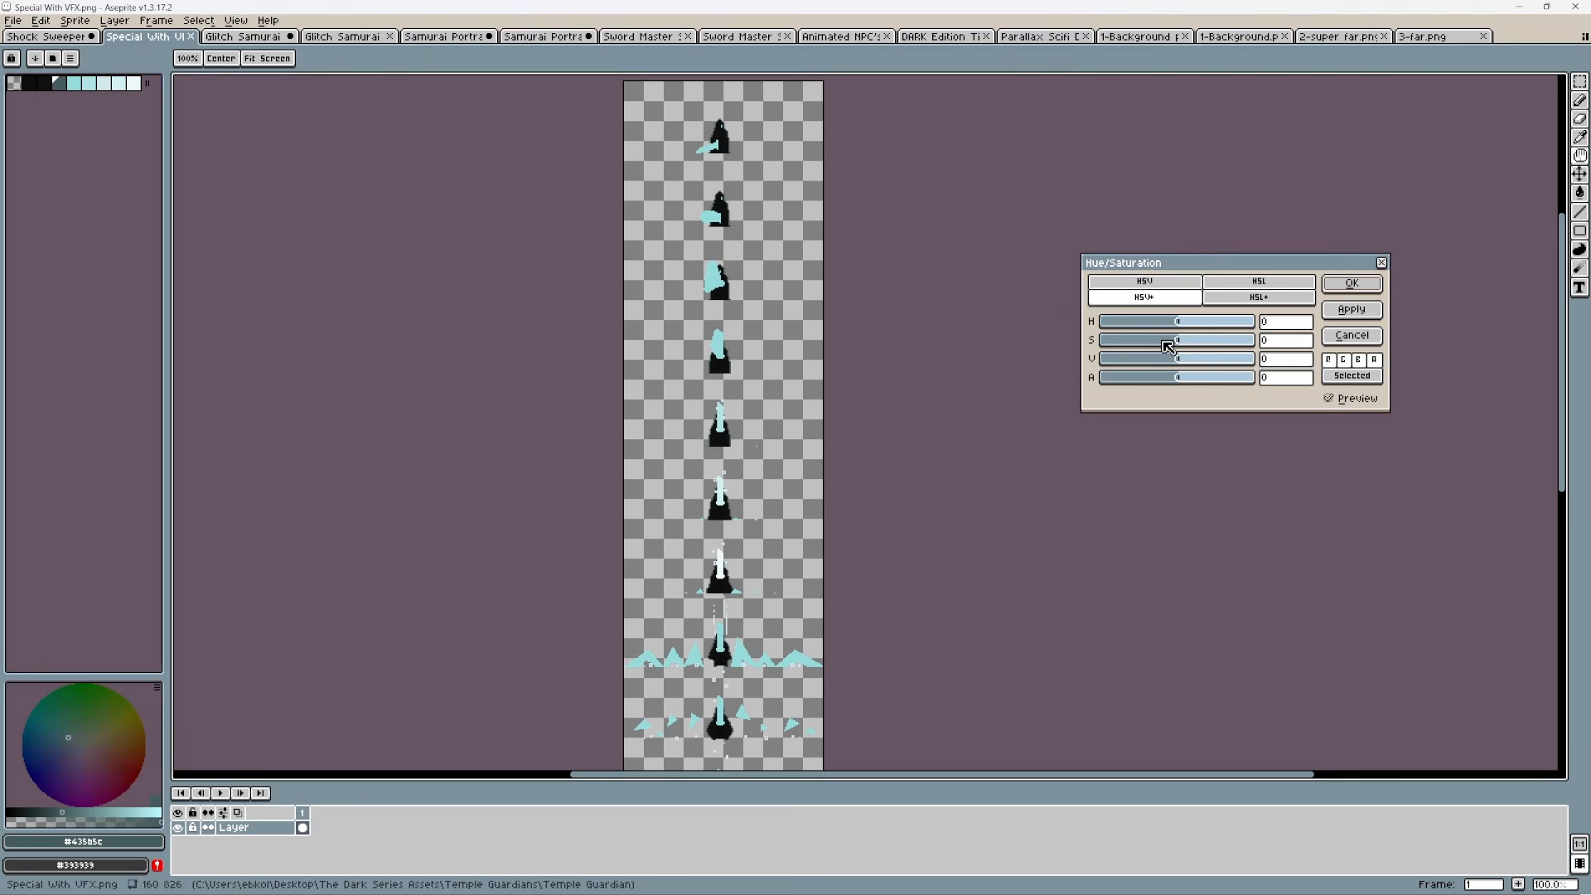
pyautogui.moveTo(1183, 344); pyautogui.dragTo(1261, 345)
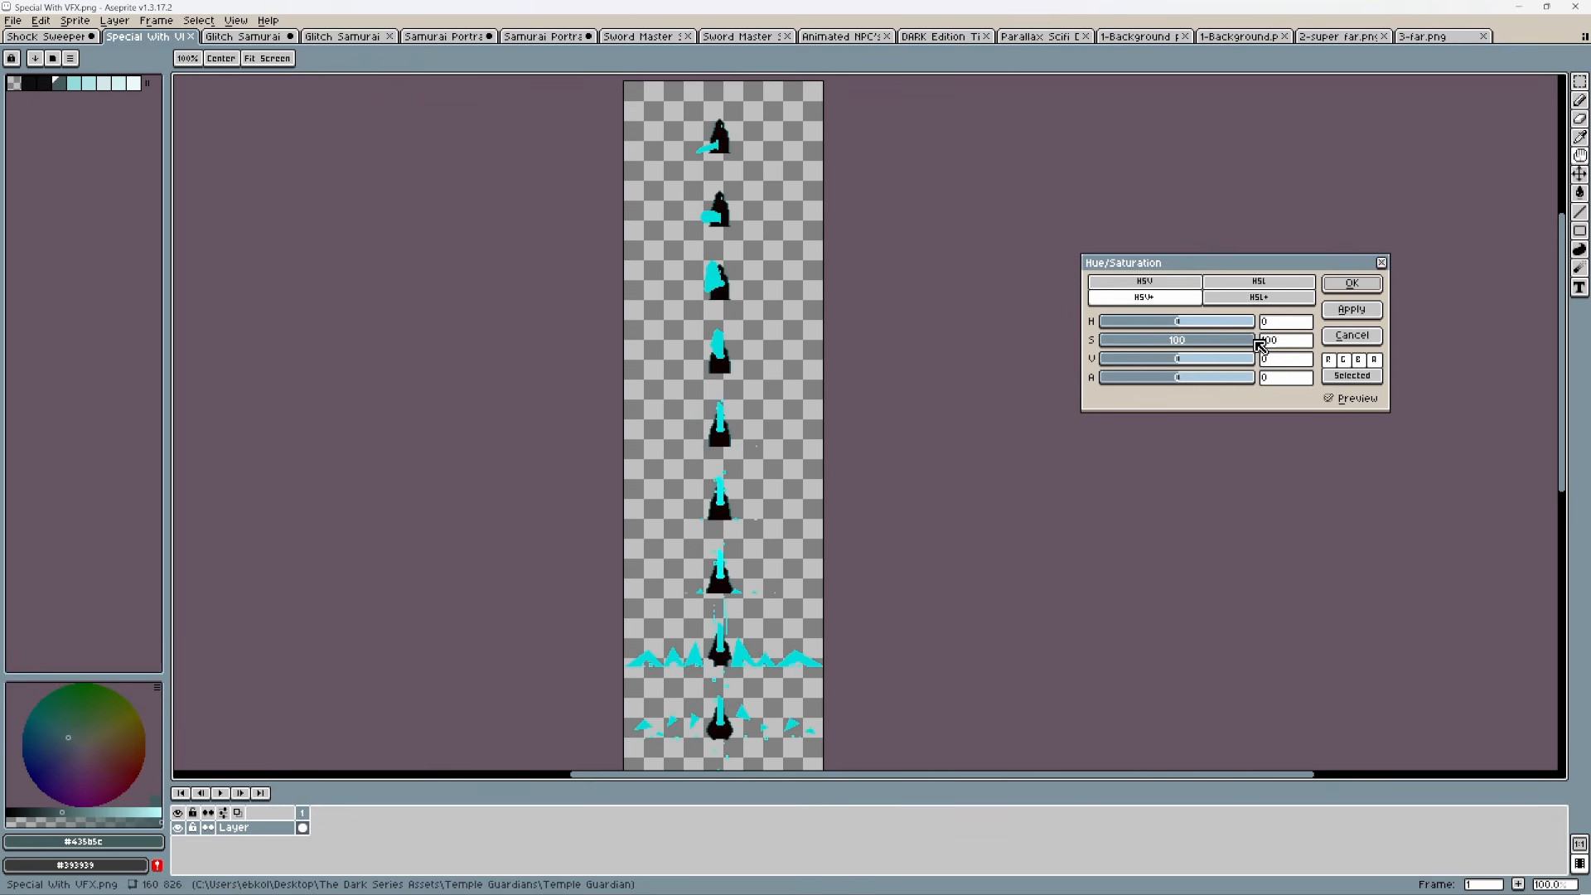
pyautogui.scroll(1, 787, 427)
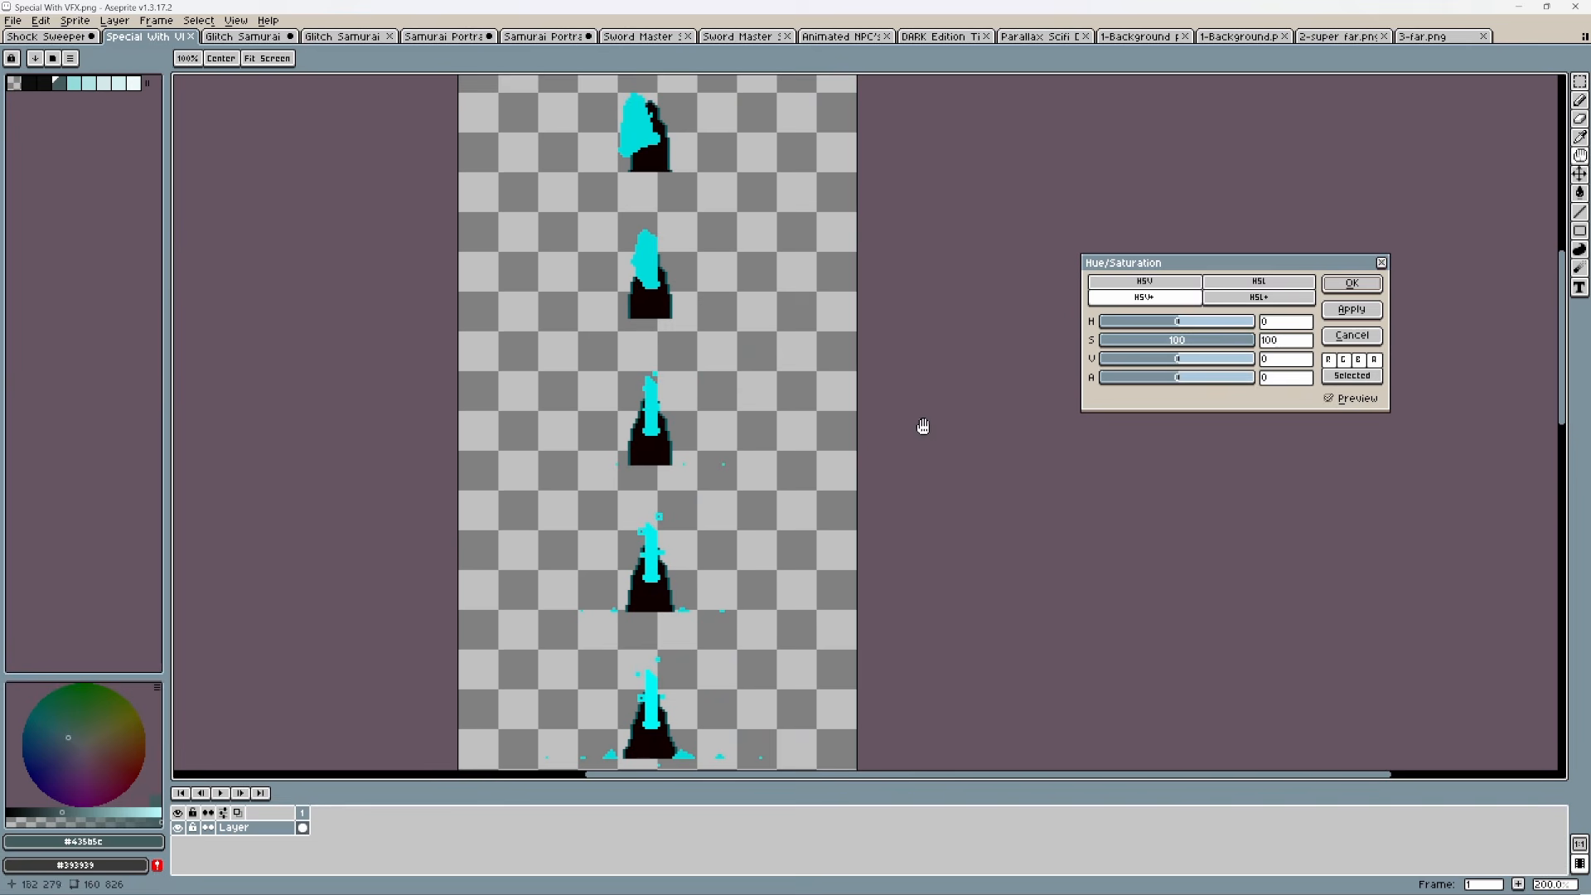
pyautogui.moveTo(1184, 326)
pyautogui.mouseDown()
pyautogui.moveTo(1201, 328)
pyautogui.moveTo(1120, 330)
pyautogui.moveTo(1160, 329)
pyautogui.mouseUp()
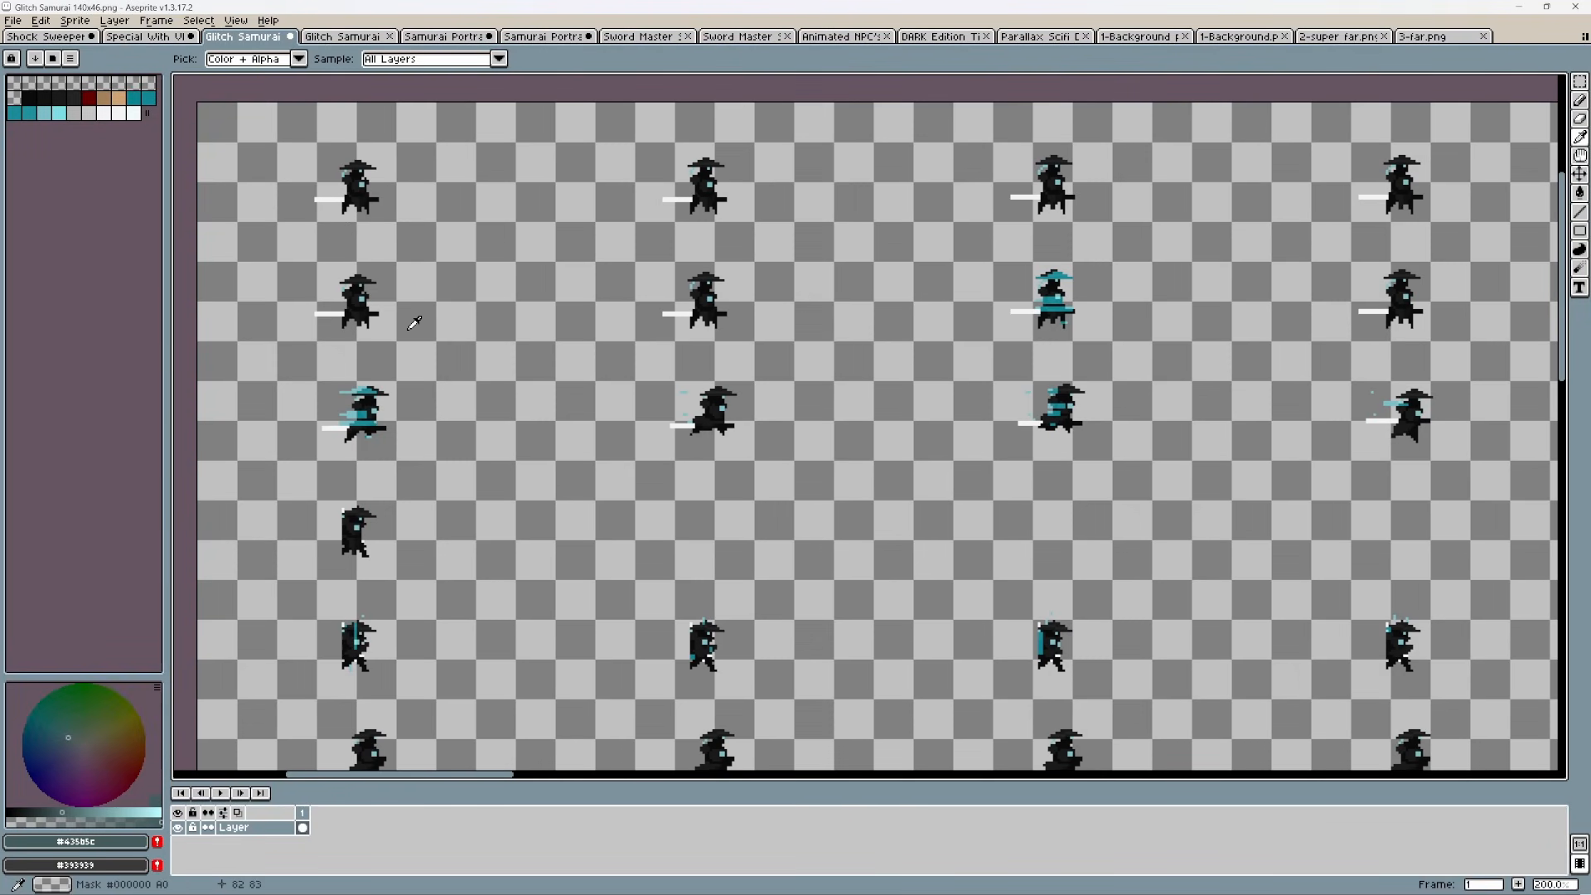
# Step: Compare the samurai's face in the Glitch Samurai 140x46 sheet with the face in the Black Idle Glitch Skin Gray version
pyautogui.scroll(3, 424, 347)
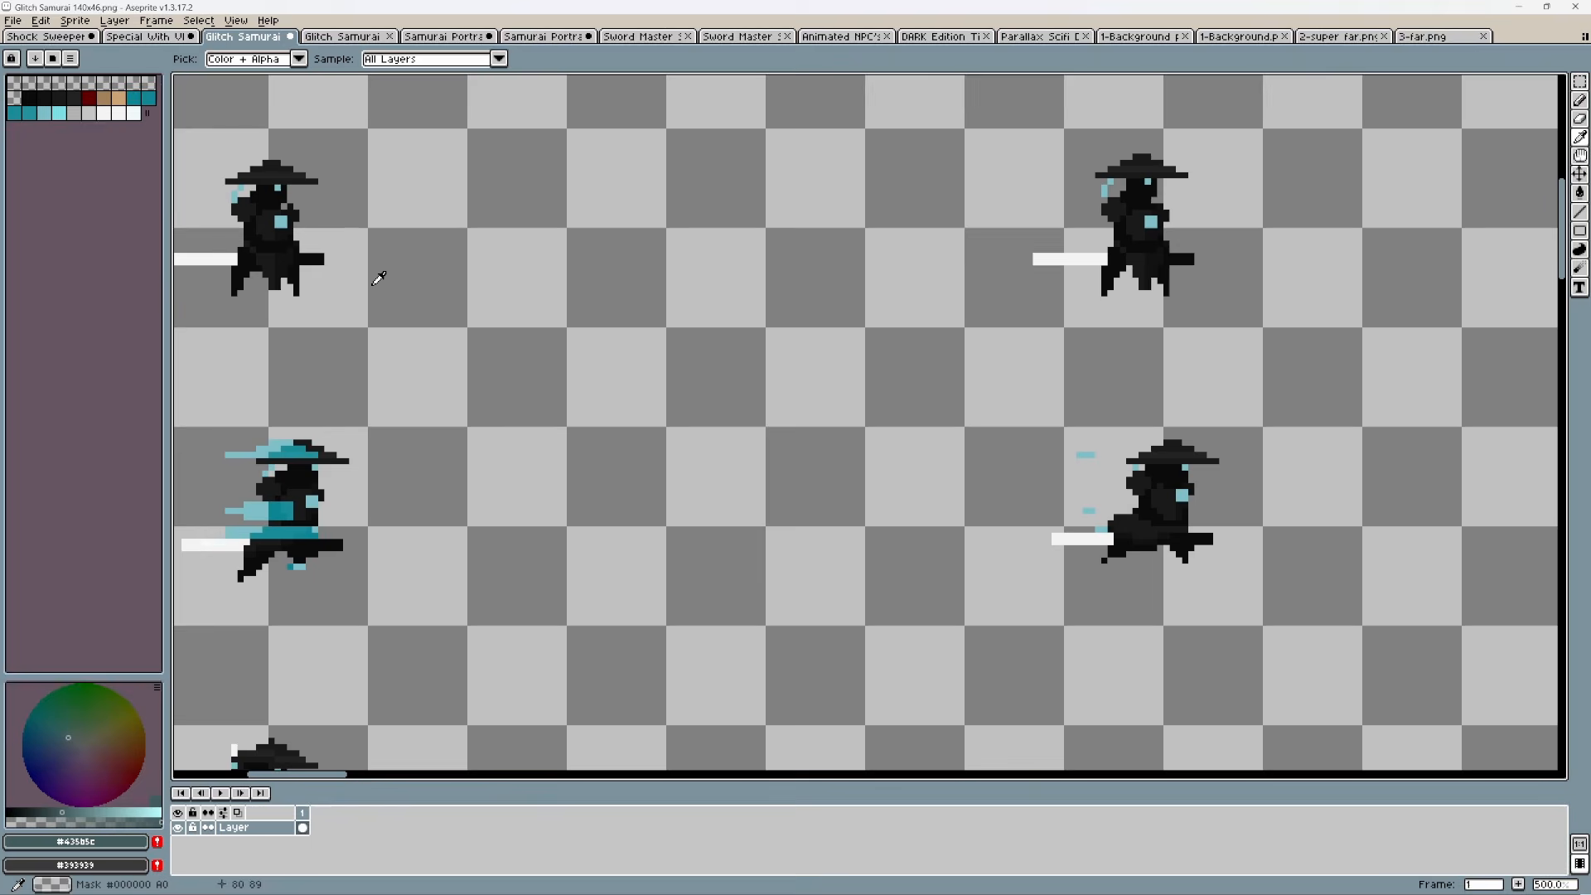
pyautogui.moveTo(378, 279); pyautogui.dragTo(538, 570)
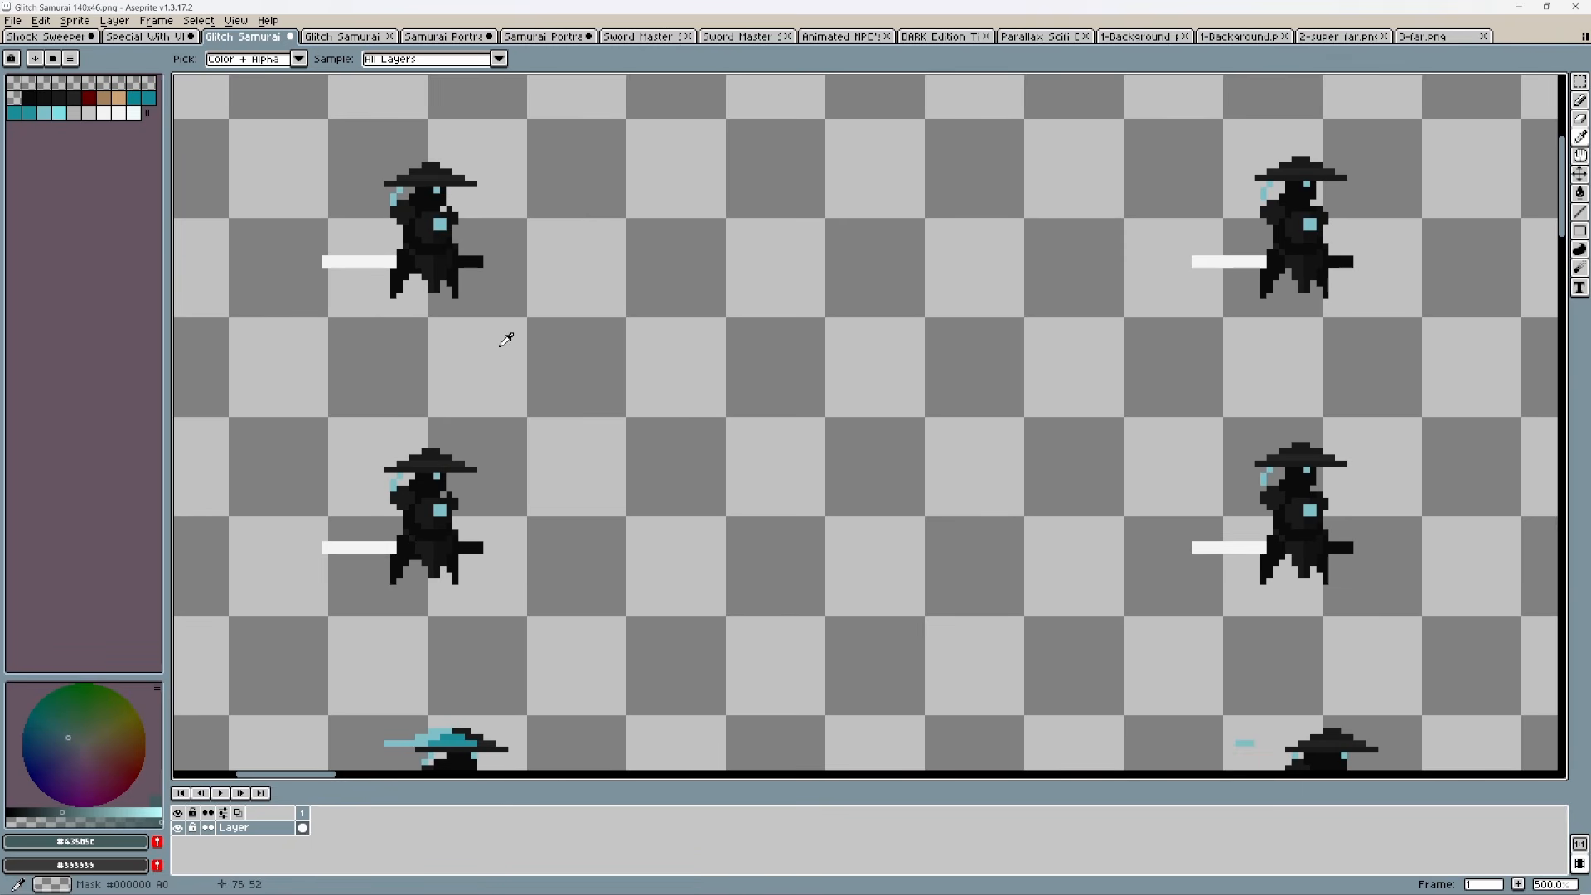
pyautogui.moveTo(506, 339); pyautogui.dragTo(516, 378)
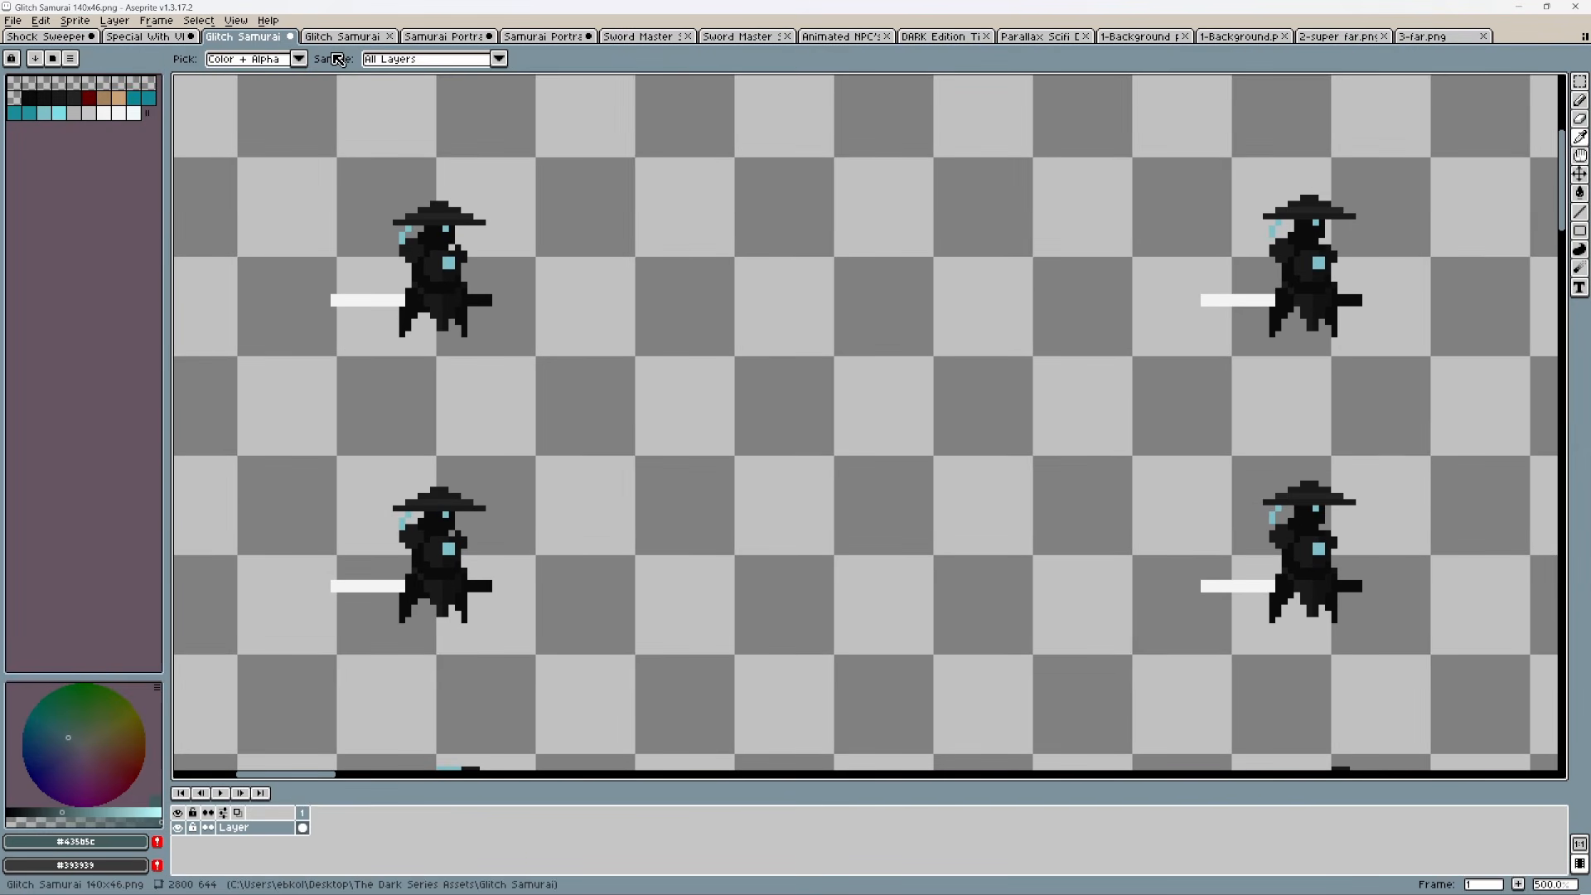
pyautogui.hotkey('ctrl', 'Tab')
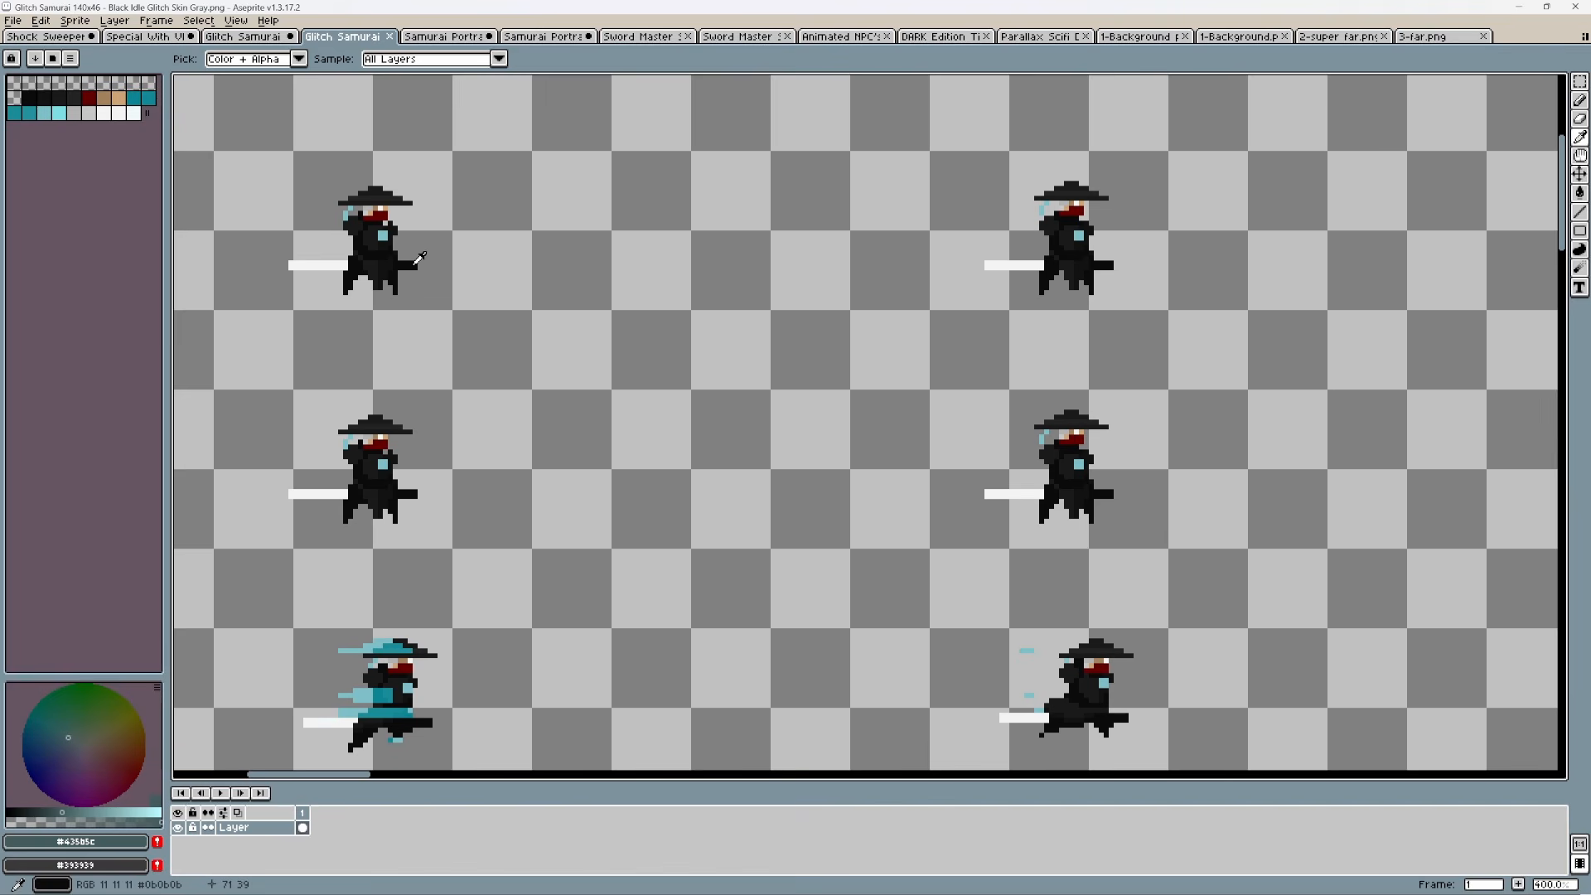
pyautogui.moveTo(421, 257); pyautogui.dragTo(531, 290)
pyautogui.scroll(1, 531, 290)
pyautogui.scroll(2, 531, 291)
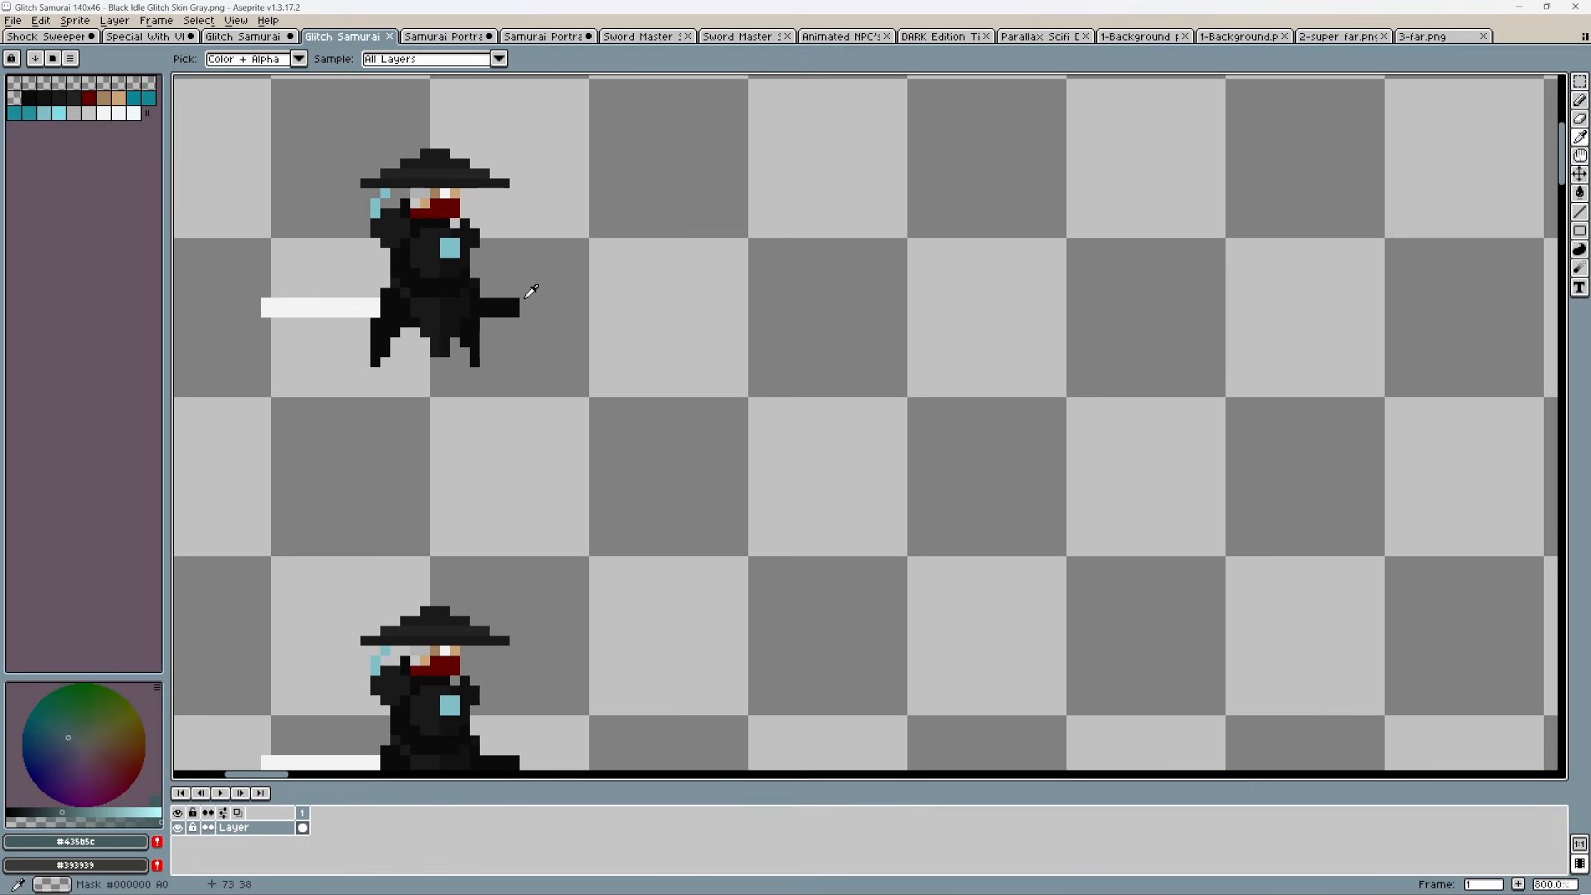
pyautogui.moveTo(502, 321); pyautogui.dragTo(704, 398)
pyautogui.scroll(2, 704, 379)
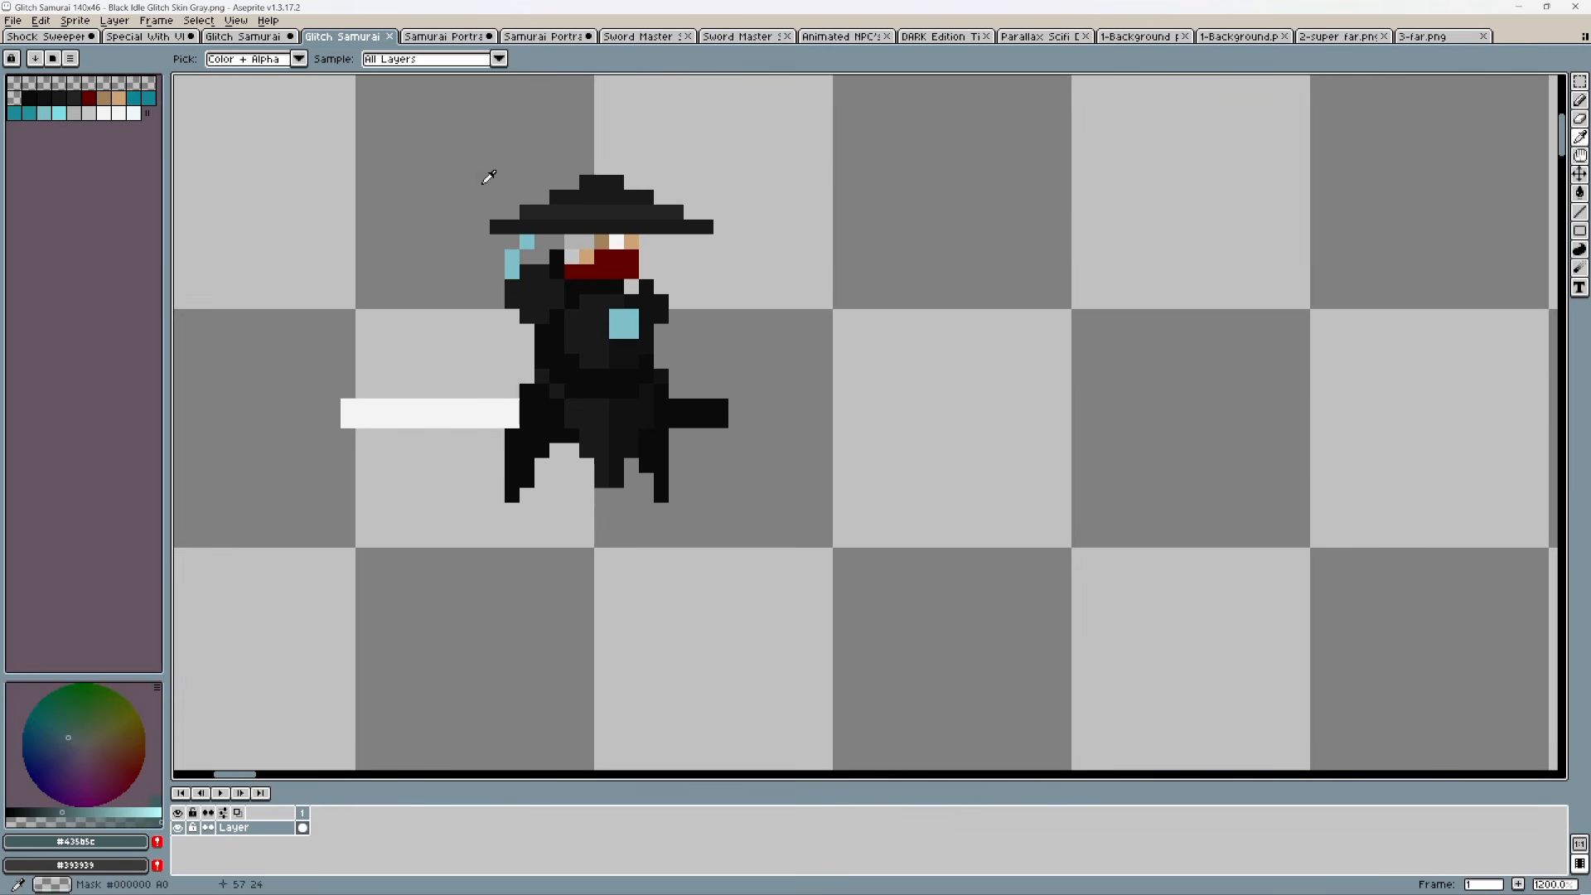
pyautogui.click(256, 40)
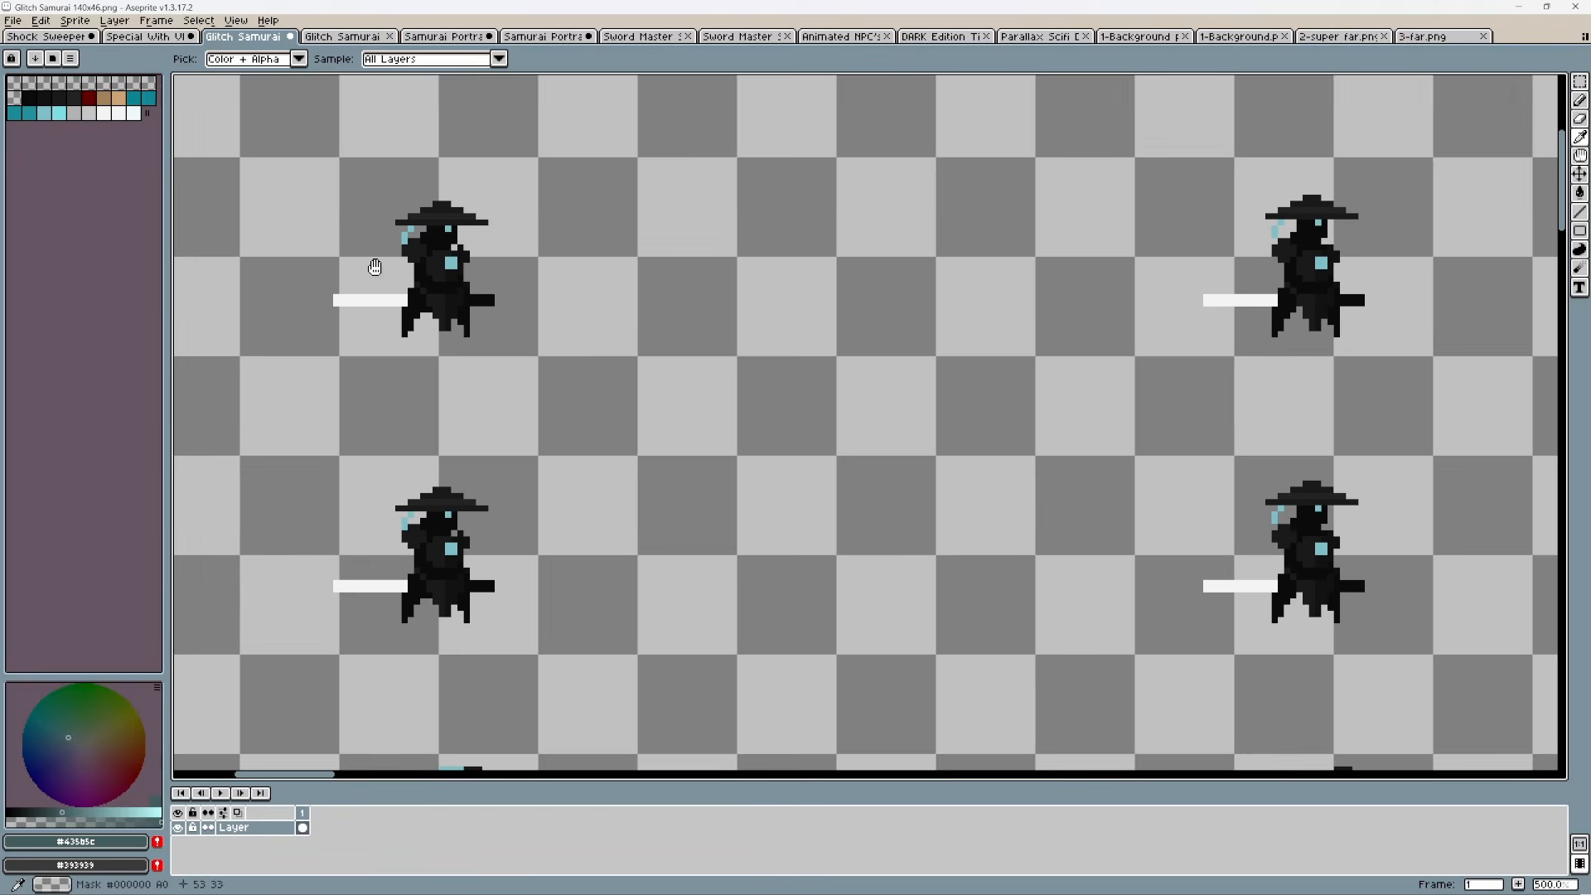
pyautogui.moveTo(373, 259); pyautogui.dragTo(572, 333)
pyautogui.scroll(2, 661, 378)
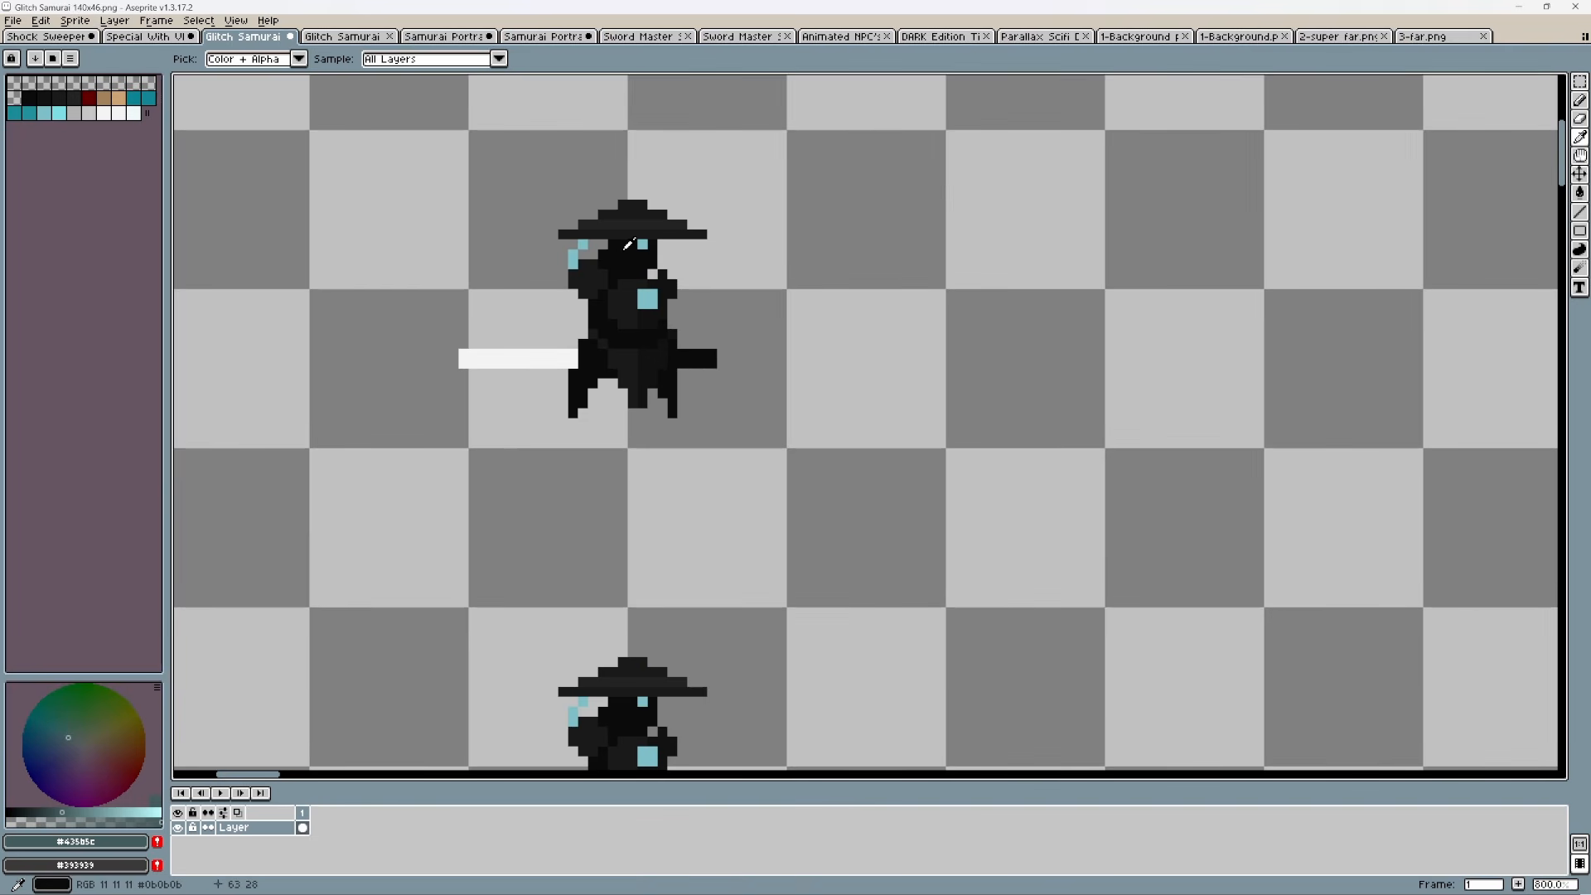
pyautogui.click(629, 245)
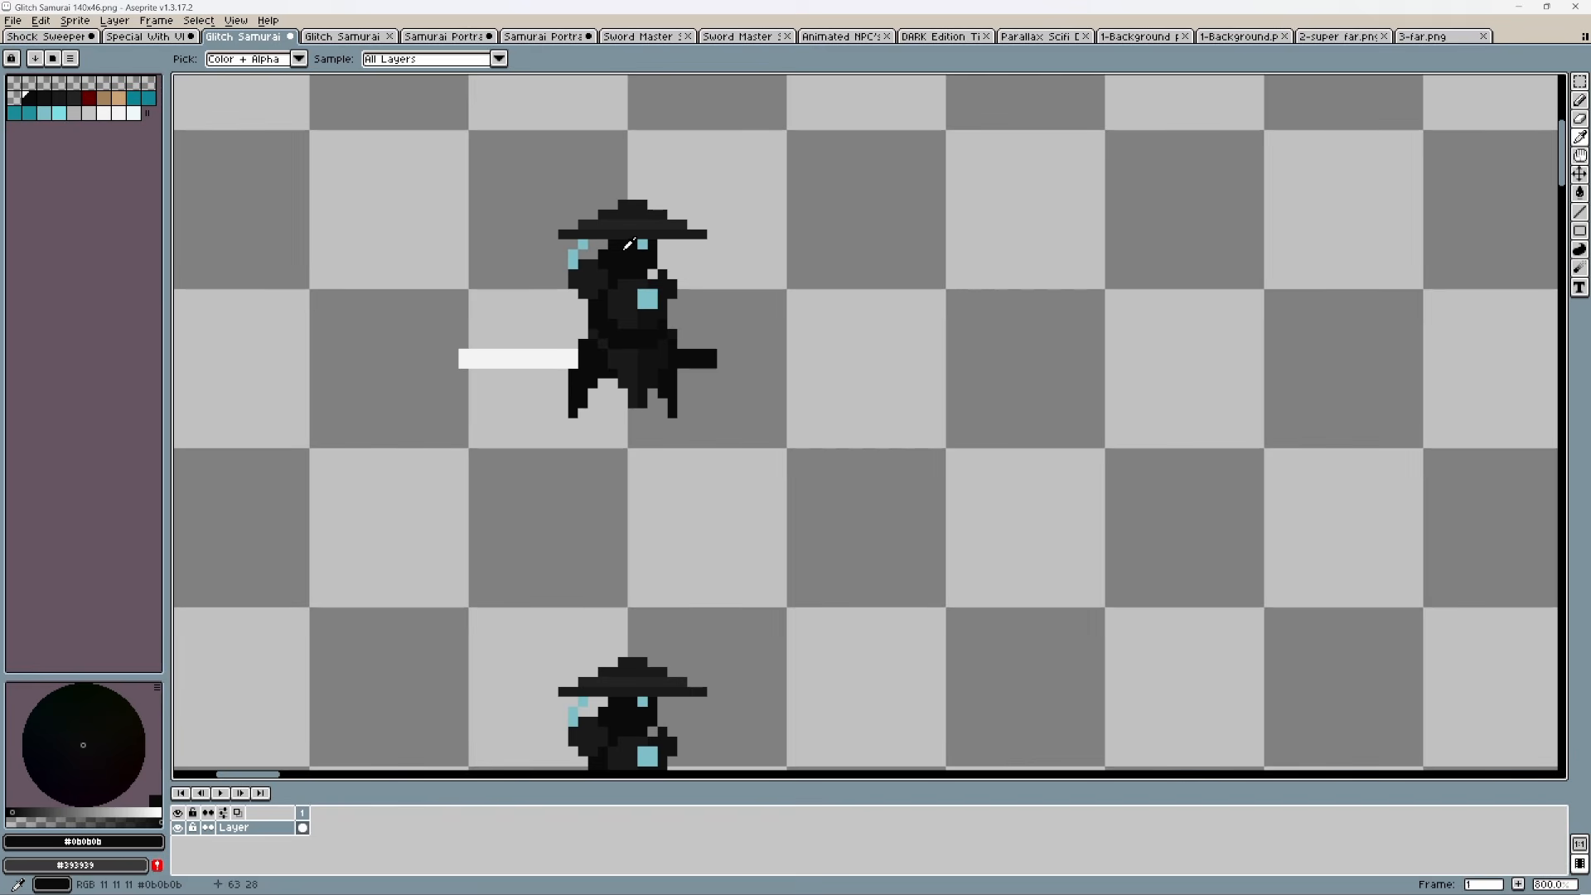
pyautogui.hotkey('shift', 'r')
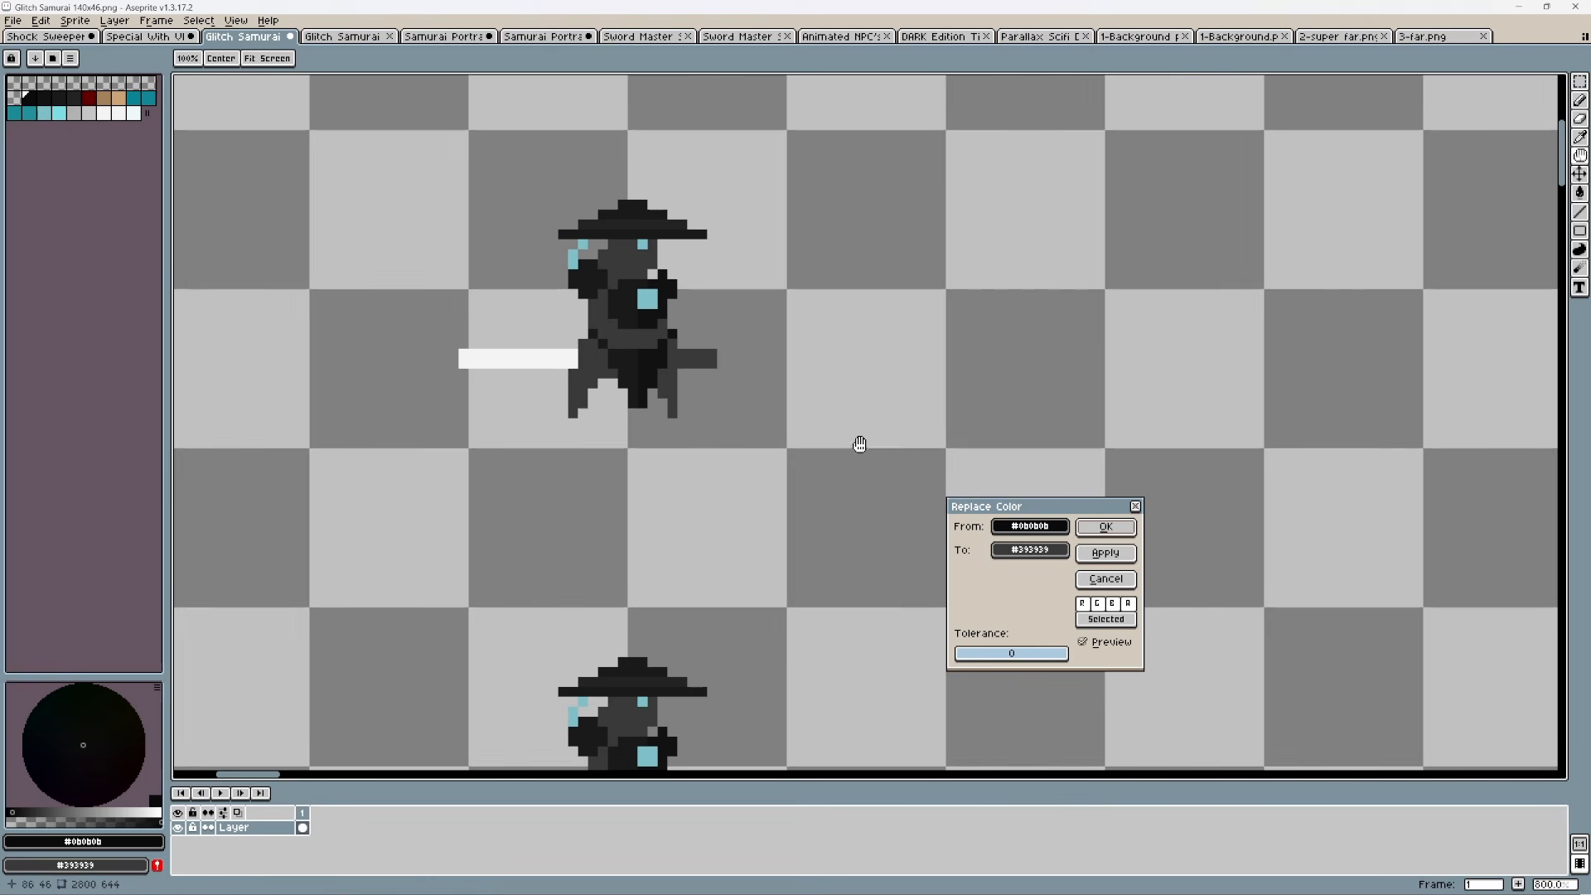
pyautogui.click(1042, 551)
pyautogui.click(1022, 575)
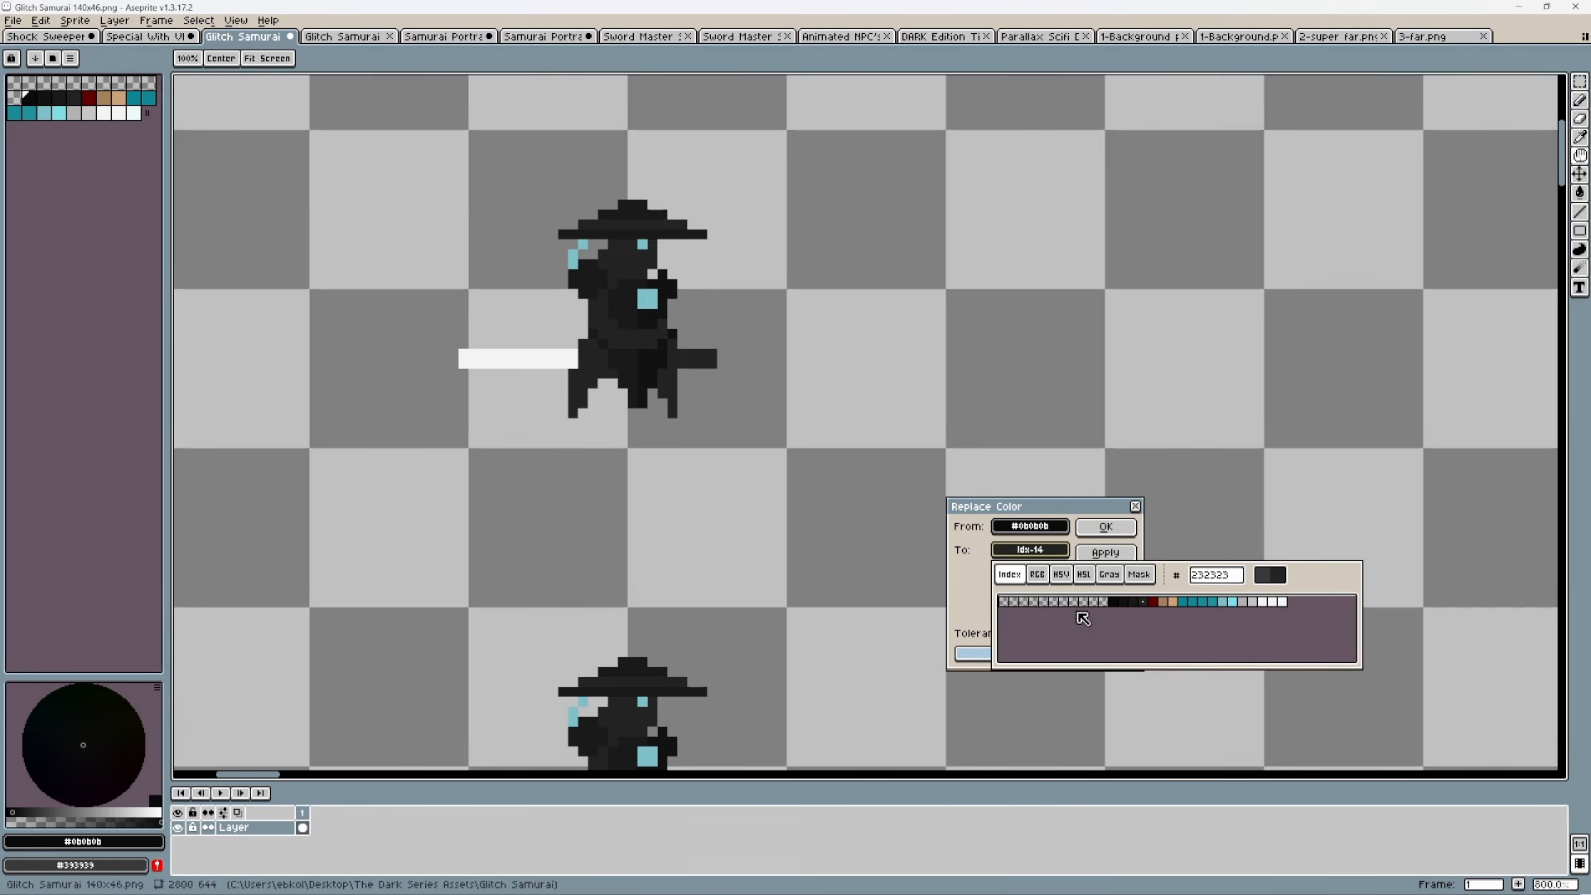
pyautogui.click(1177, 604)
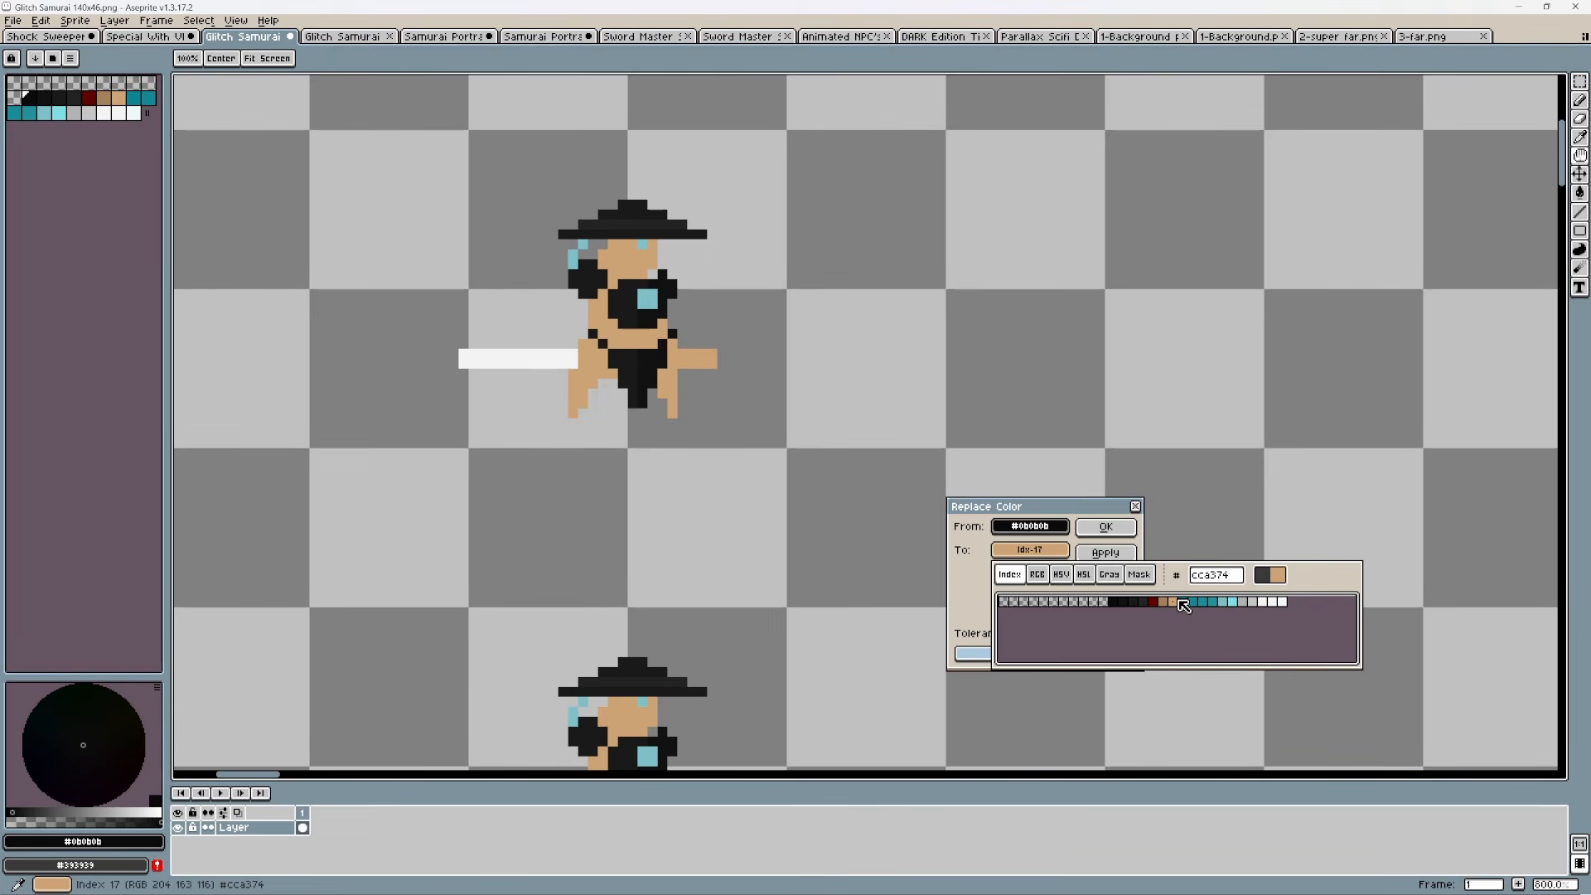
pyautogui.click(1168, 603)
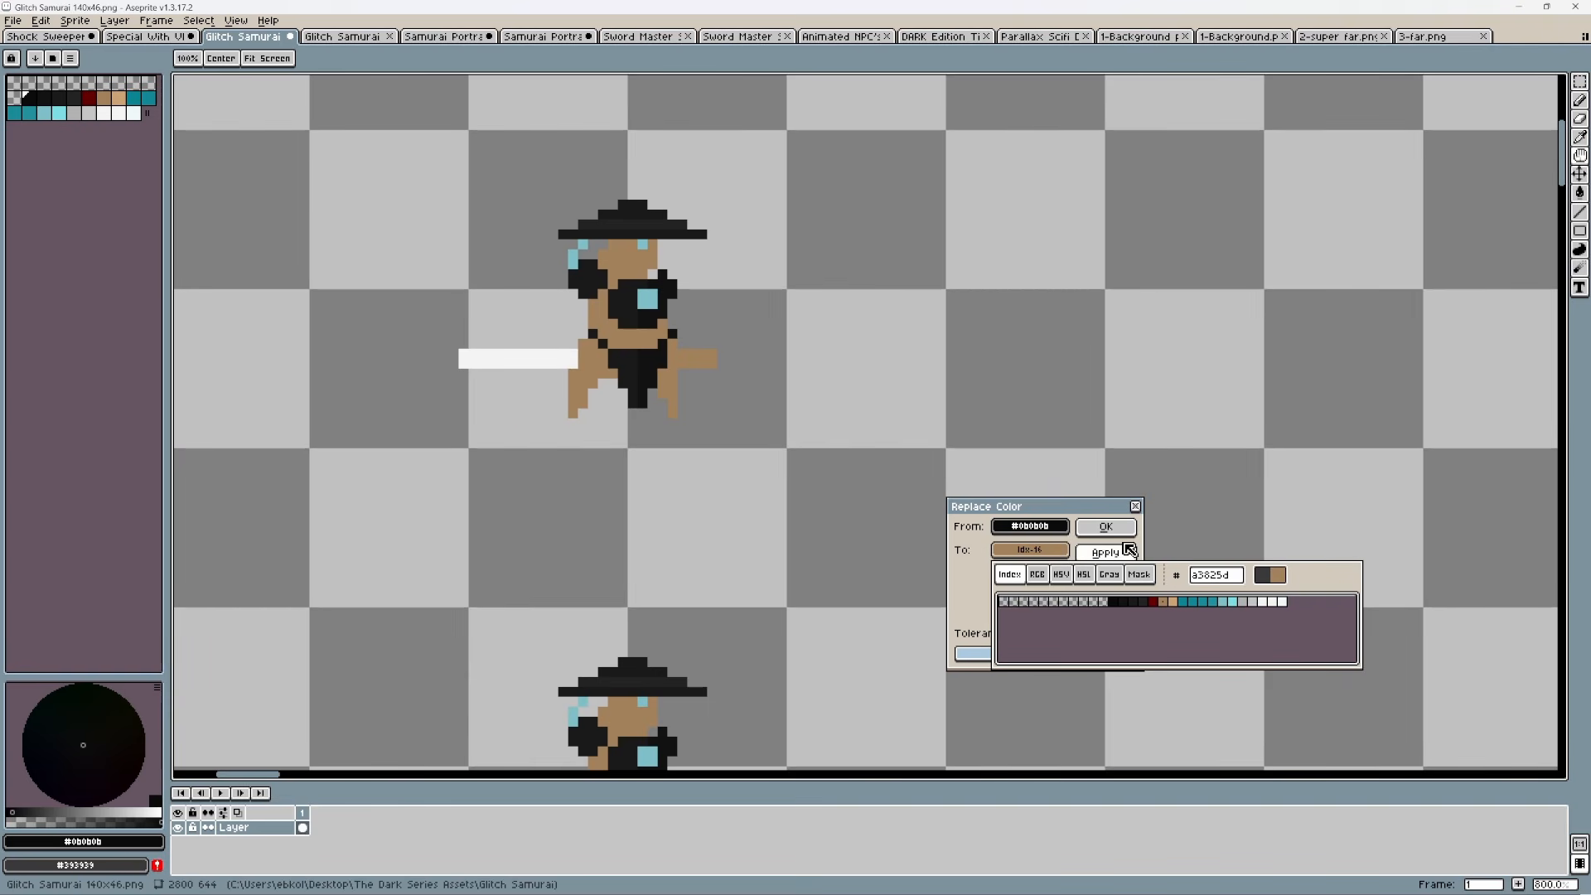
pyautogui.click(1122, 572)
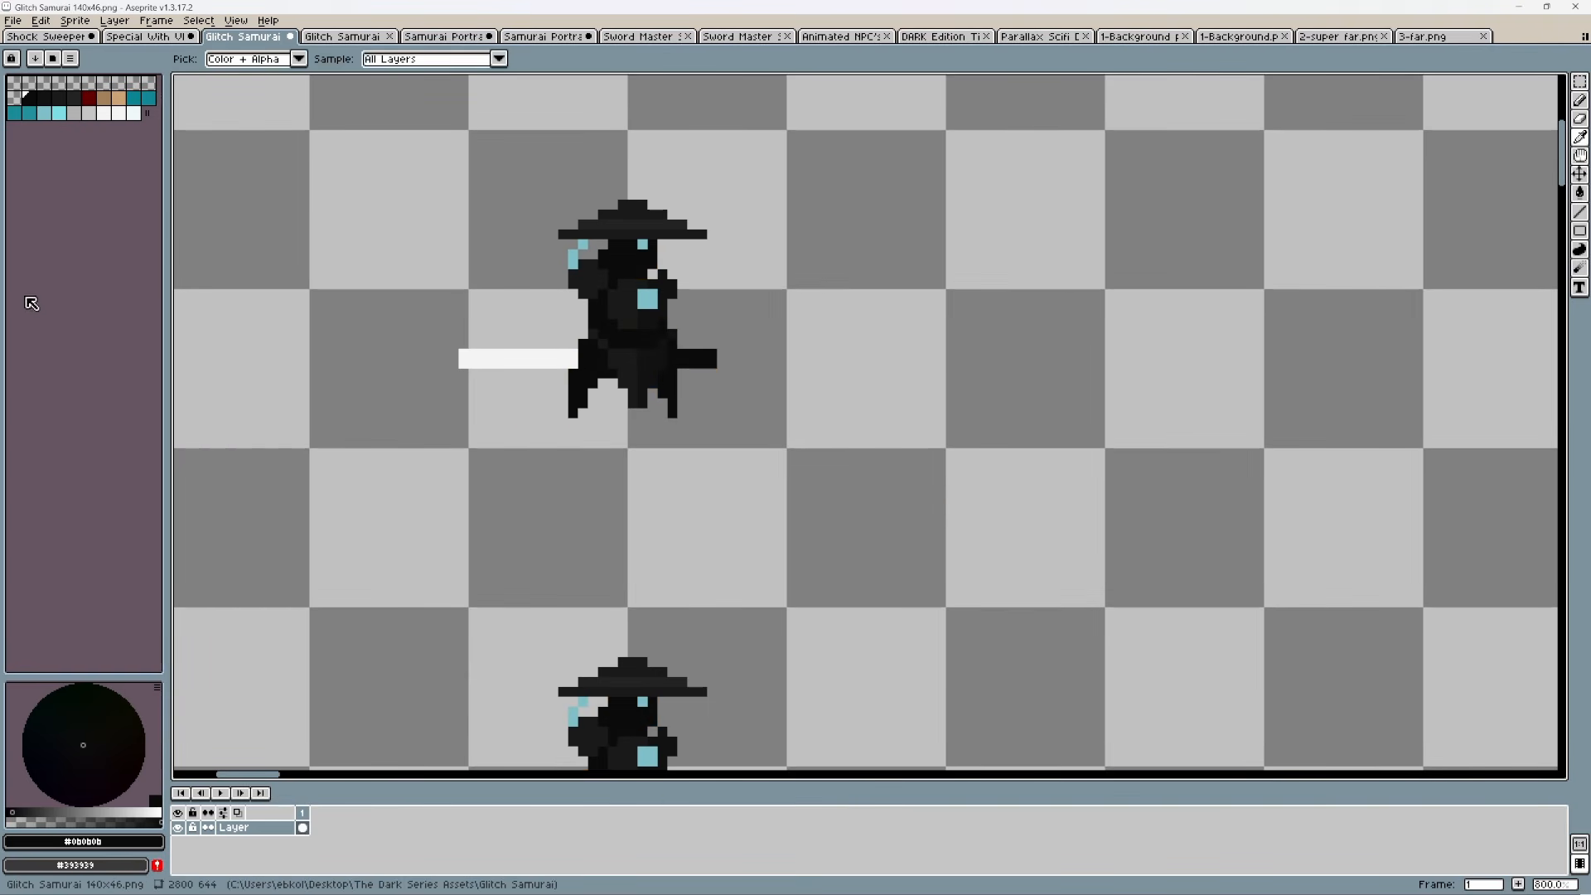
# Step: Paint the first samurai's eye row under the hat with brown #a3825d, light tan #cca374 at the front and a white eye
pyautogui.scroll(2, 650, 268)
pyautogui.moveTo(650, 268); pyautogui.dragTo(646, 357)
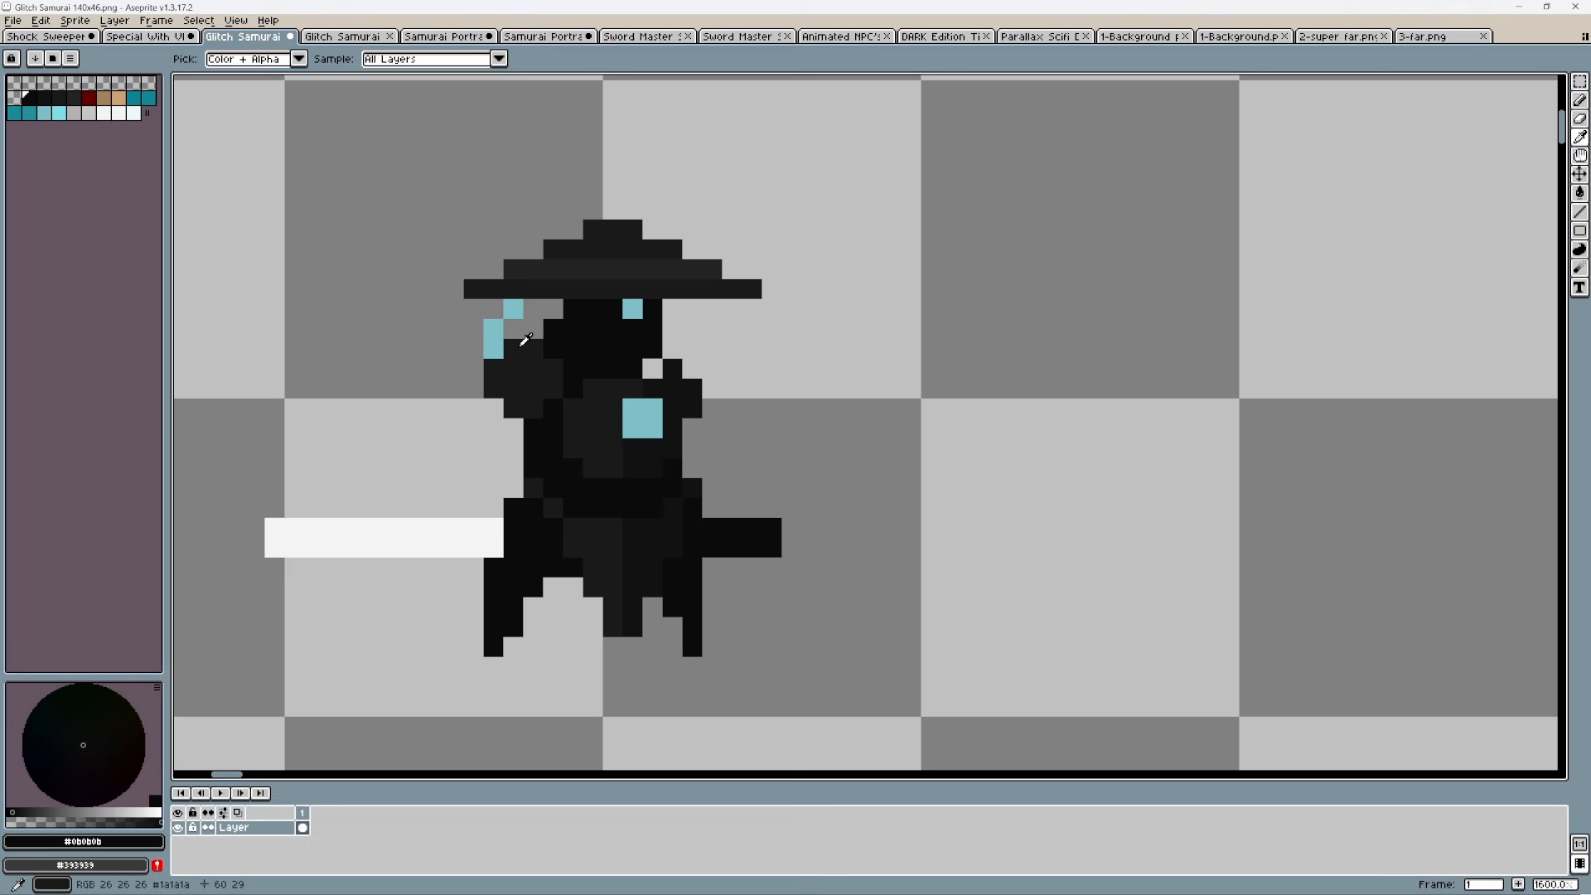
pyautogui.click(103, 99)
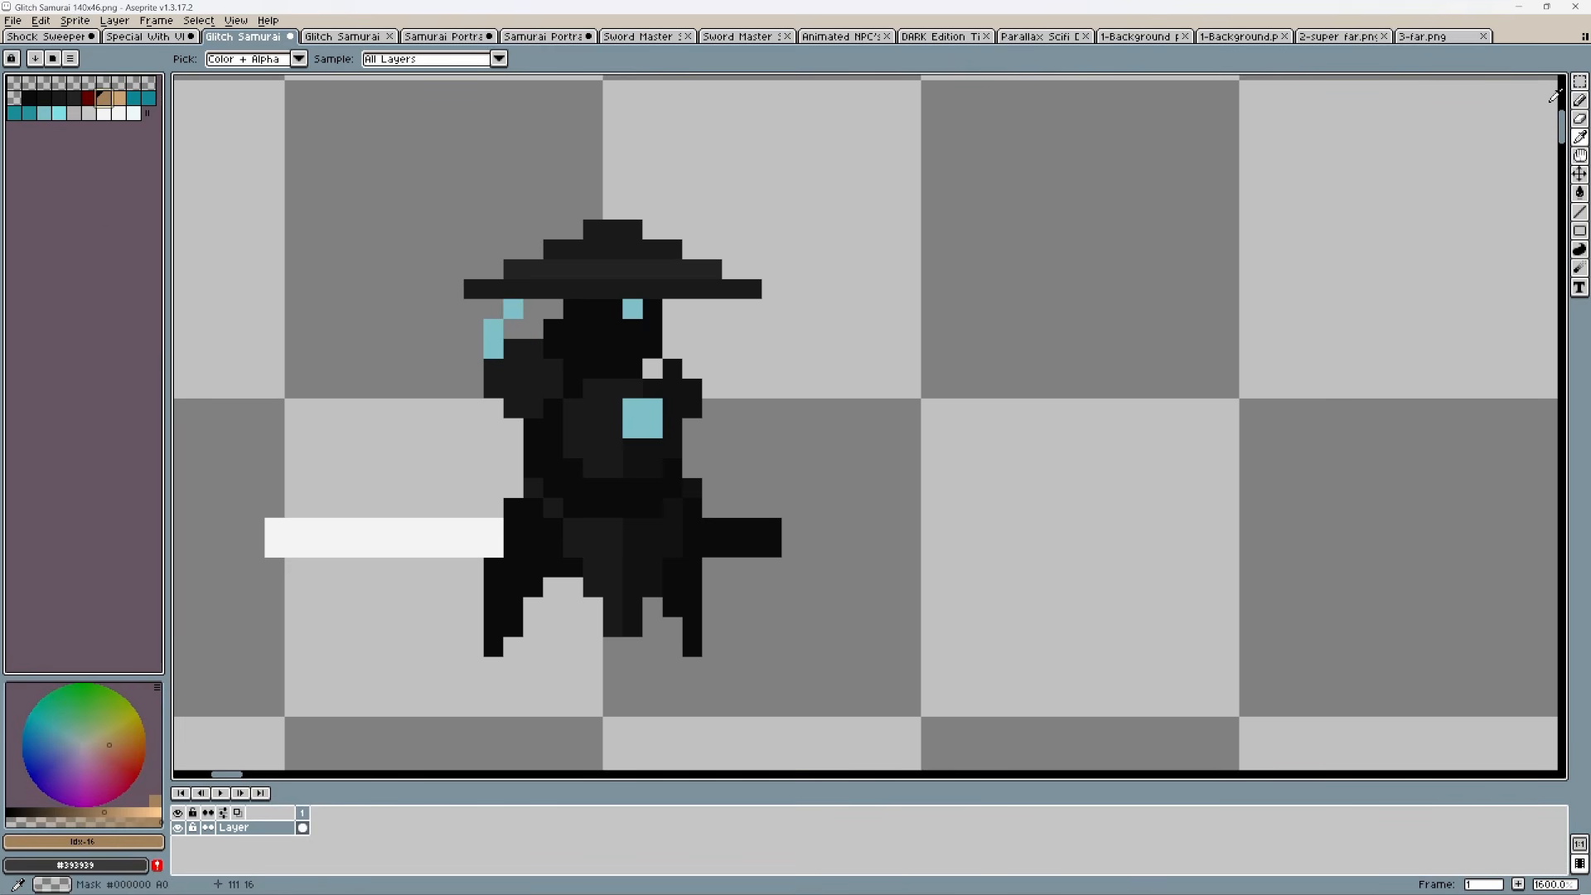
pyautogui.press('b')
pyautogui.click(575, 309)
pyautogui.moveTo(588, 309); pyautogui.dragTo(613, 309)
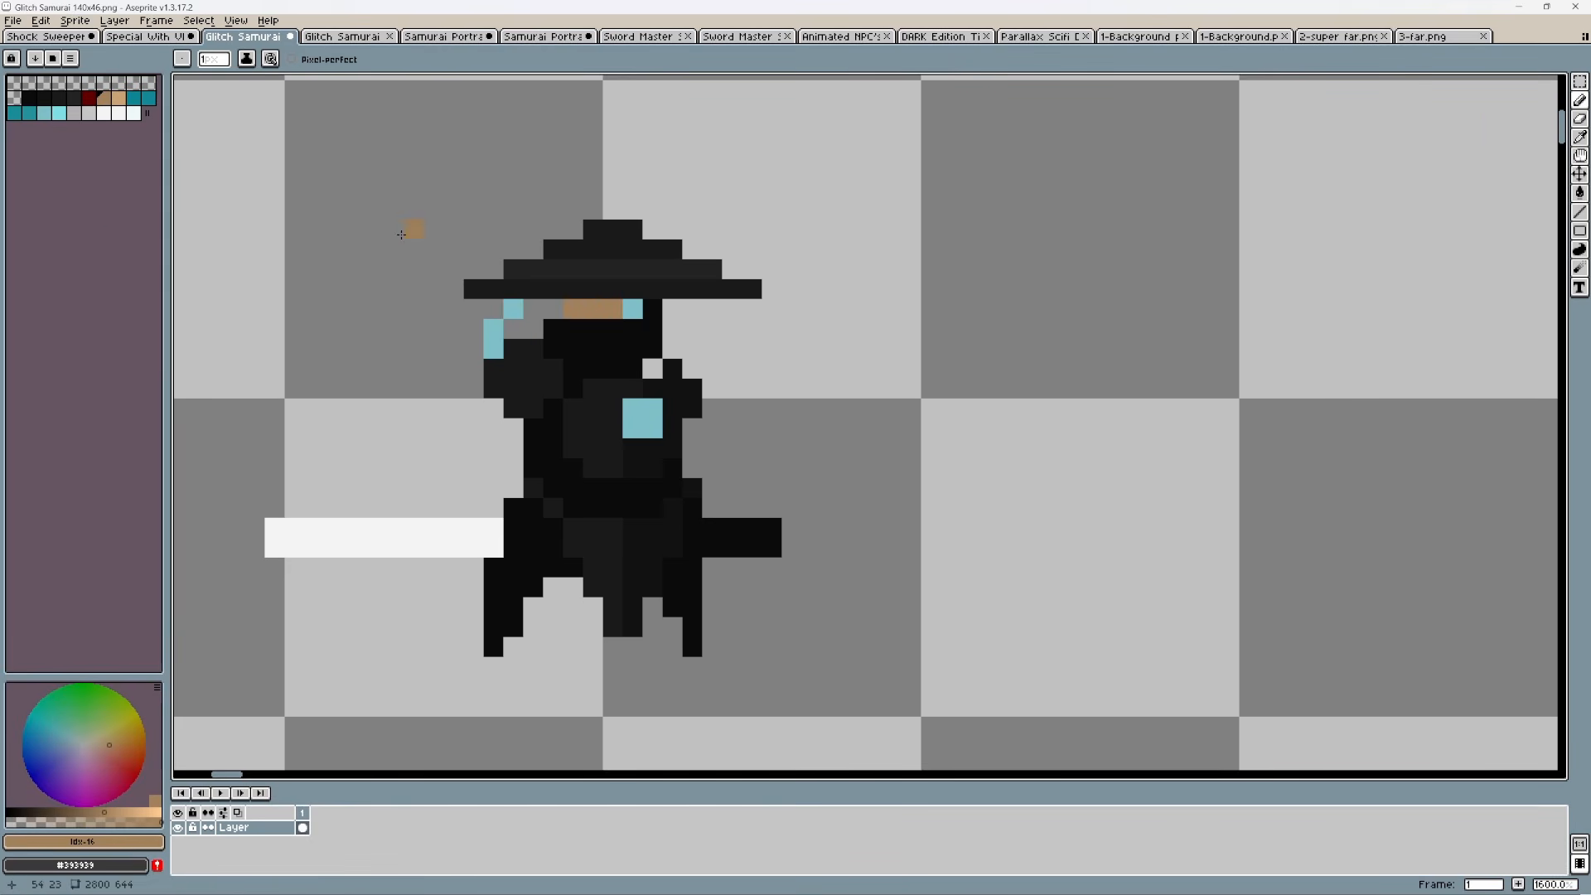
pyautogui.click(118, 99)
pyautogui.click(652, 309)
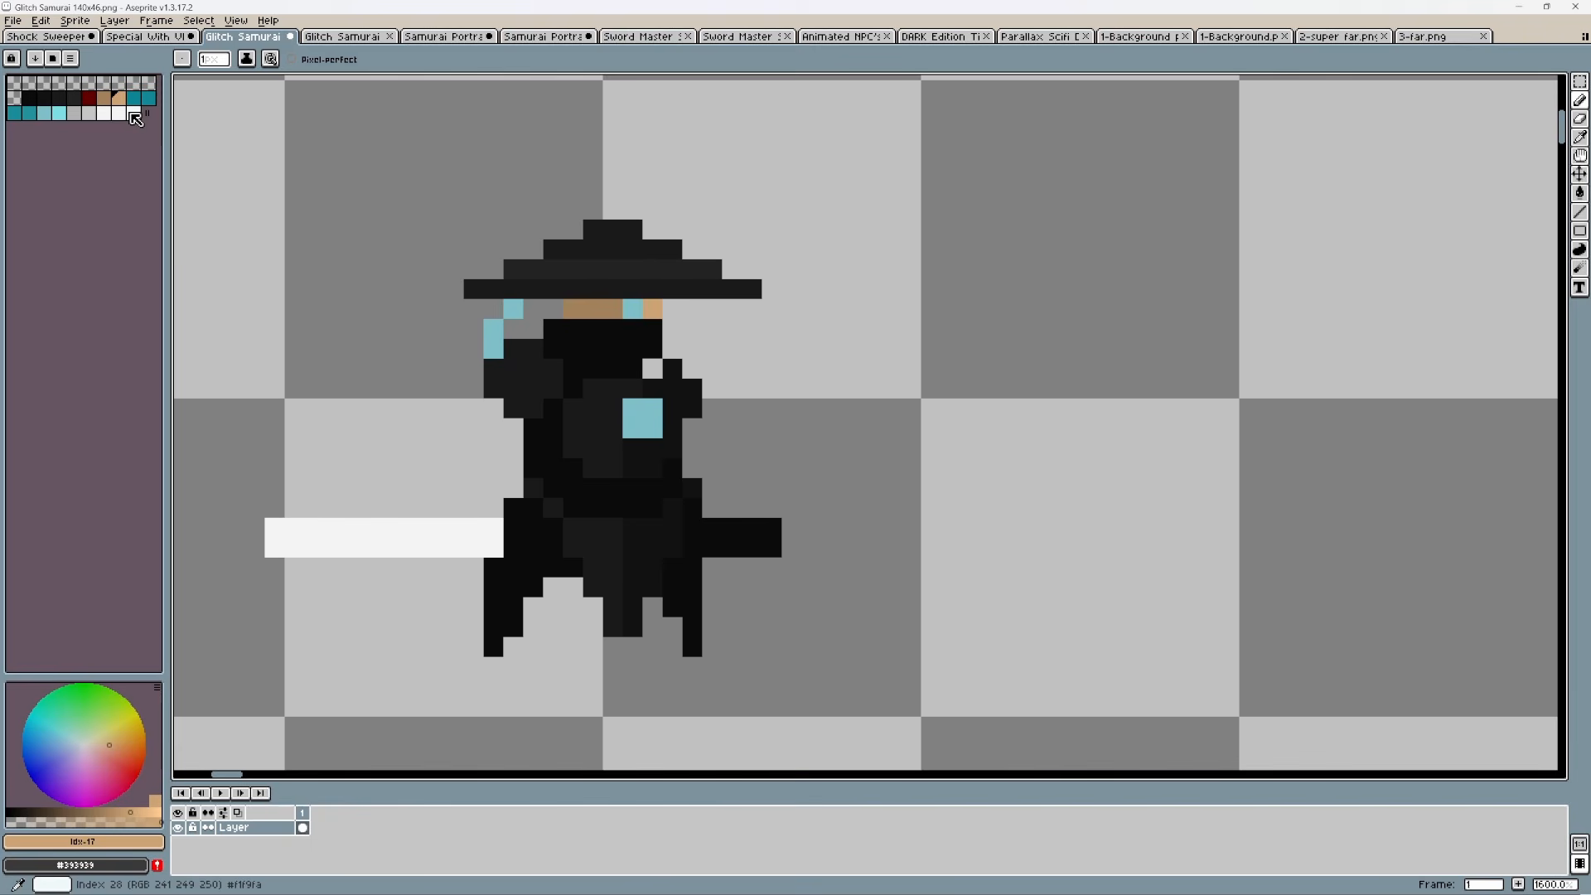
pyautogui.click(103, 113)
pyautogui.click(632, 310)
# Step: Paint the first samurai's lower face light tan with grey hair pixels behind it, and cover the mouth with a dark red mask
pyautogui.click(115, 101)
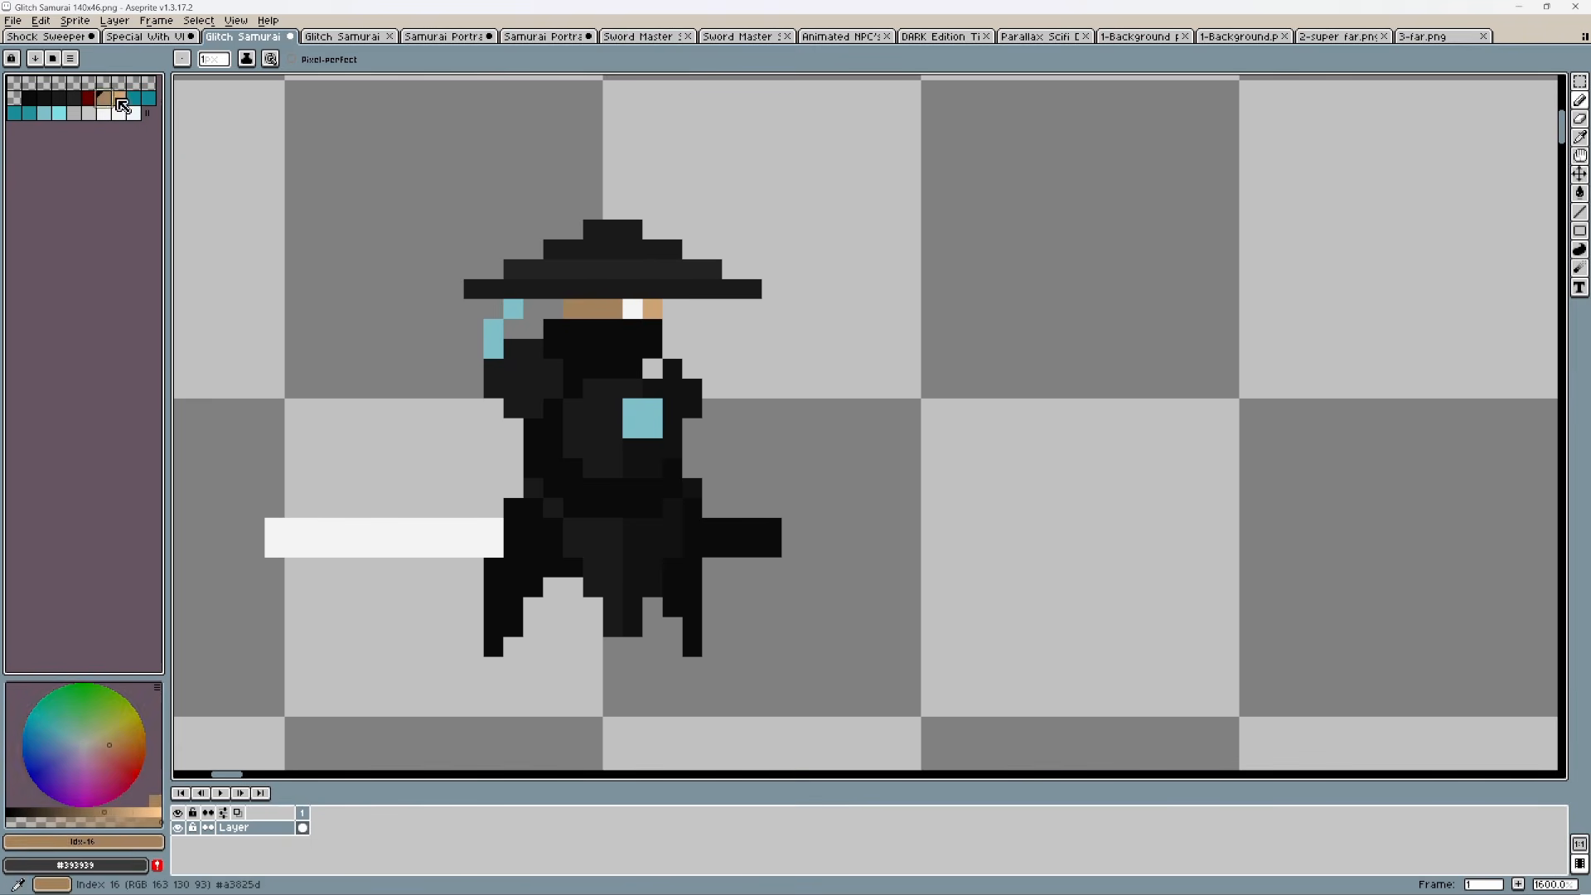
pyautogui.moveTo(572, 329)
pyautogui.mouseDown()
pyautogui.moveTo(635, 330)
pyautogui.moveTo(652, 348)
pyautogui.moveTo(572, 348)
pyautogui.moveTo(572, 309)
pyautogui.moveTo(652, 329)
pyautogui.moveTo(632, 329)
pyautogui.moveTo(653, 349)
pyautogui.mouseUp()
pyautogui.click(89, 112)
pyautogui.click(572, 368)
pyautogui.hotkey('ctrl', 'z')
pyautogui.click(573, 333)
pyautogui.click(89, 96)
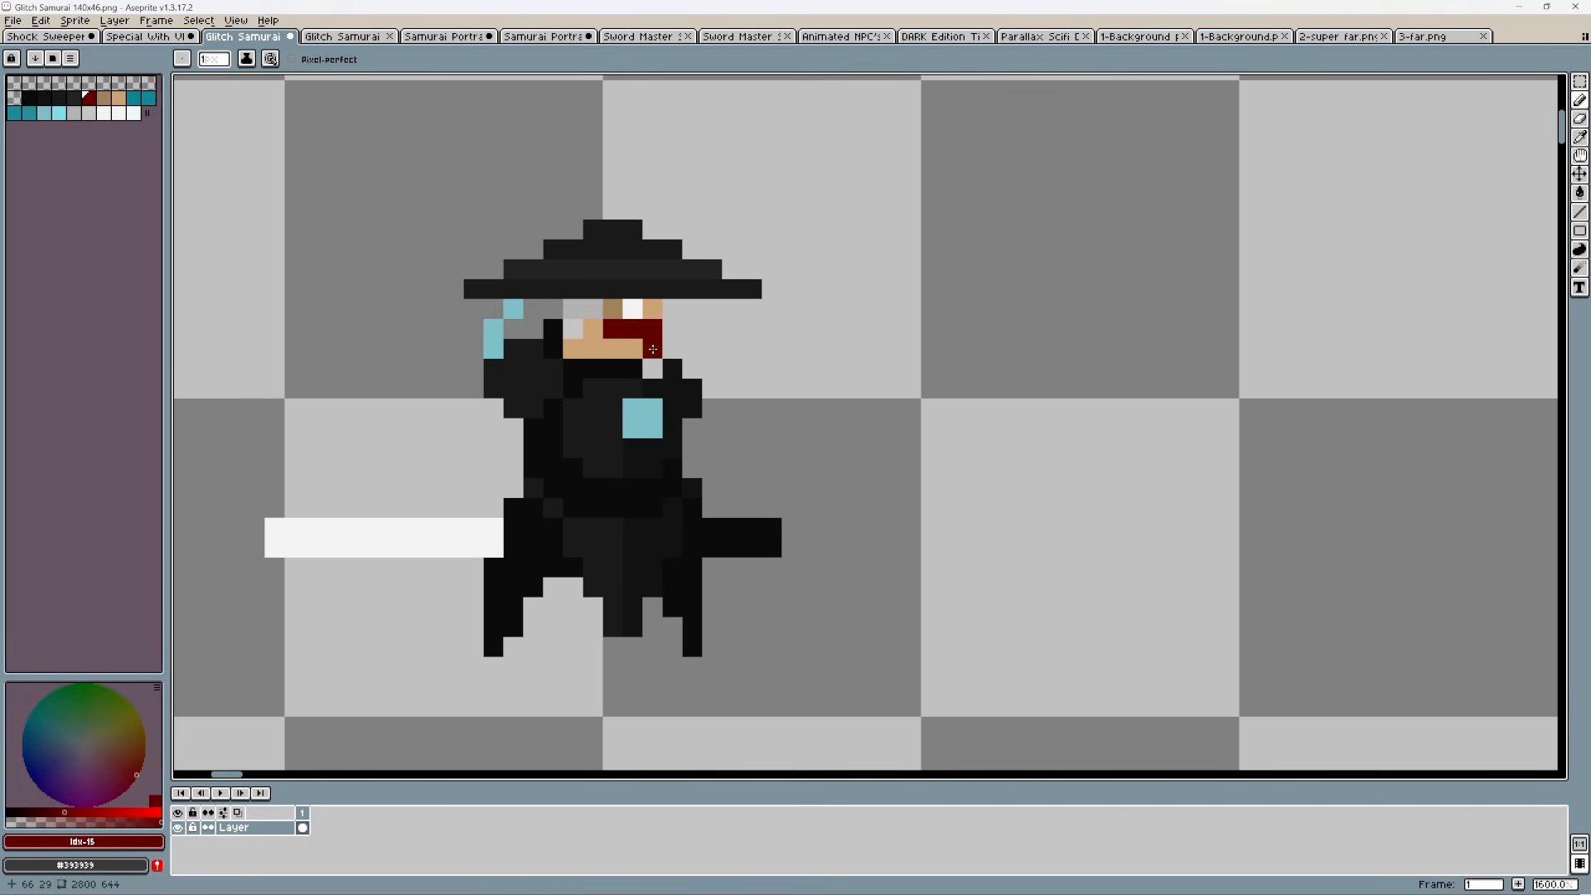
pyautogui.click(572, 349)
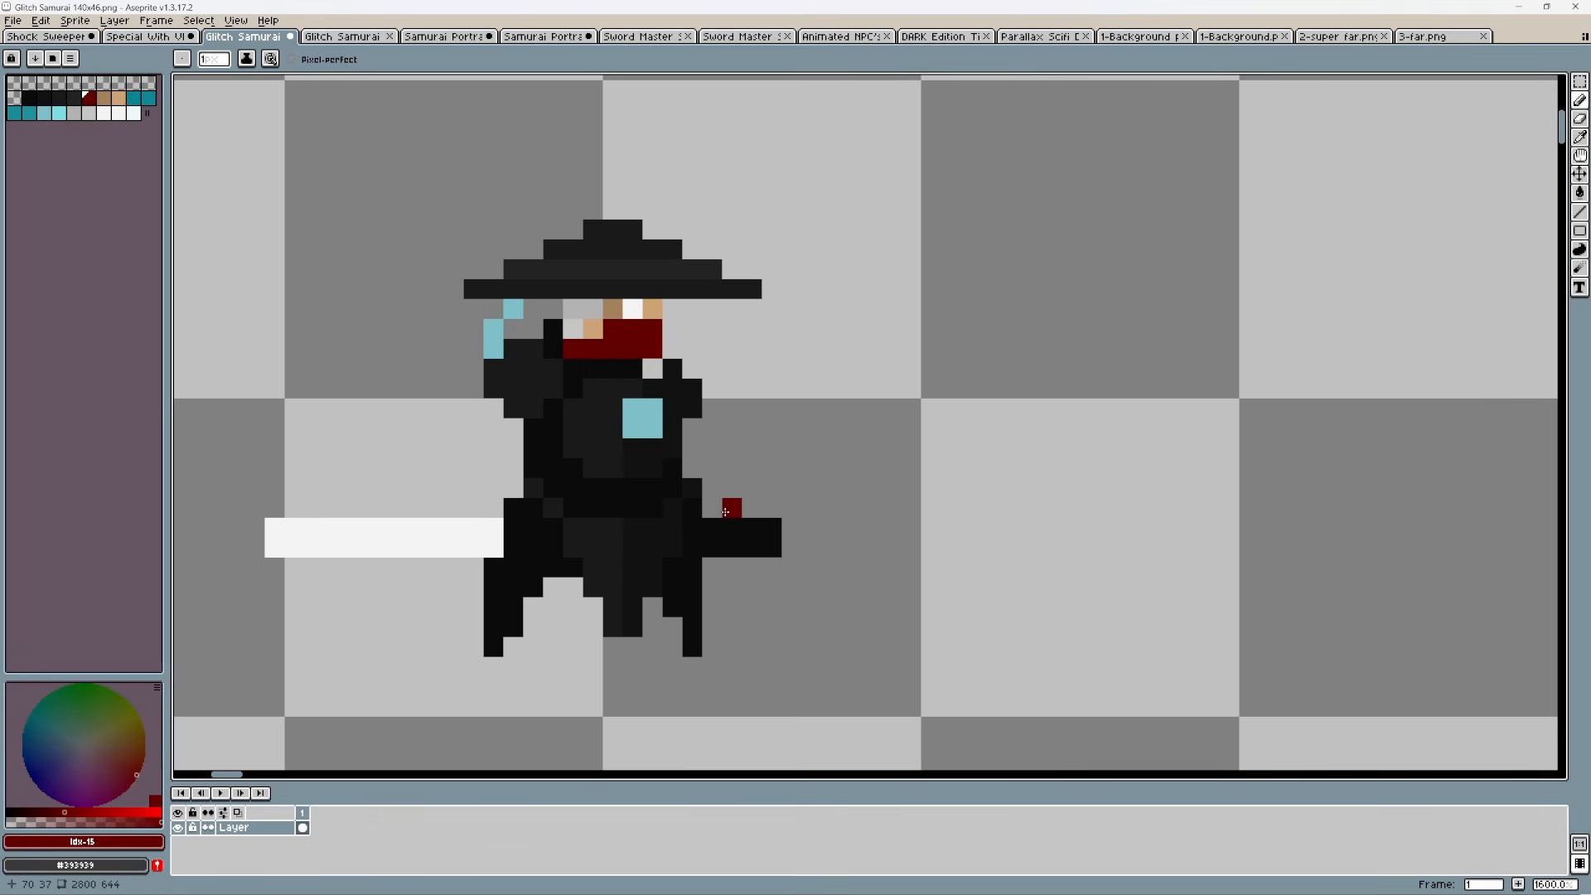
# Step: Copy the first samurai's 5 by 3 pixel painted face and place it under the second samurai's hat in the top row
pyautogui.click(1581, 86)
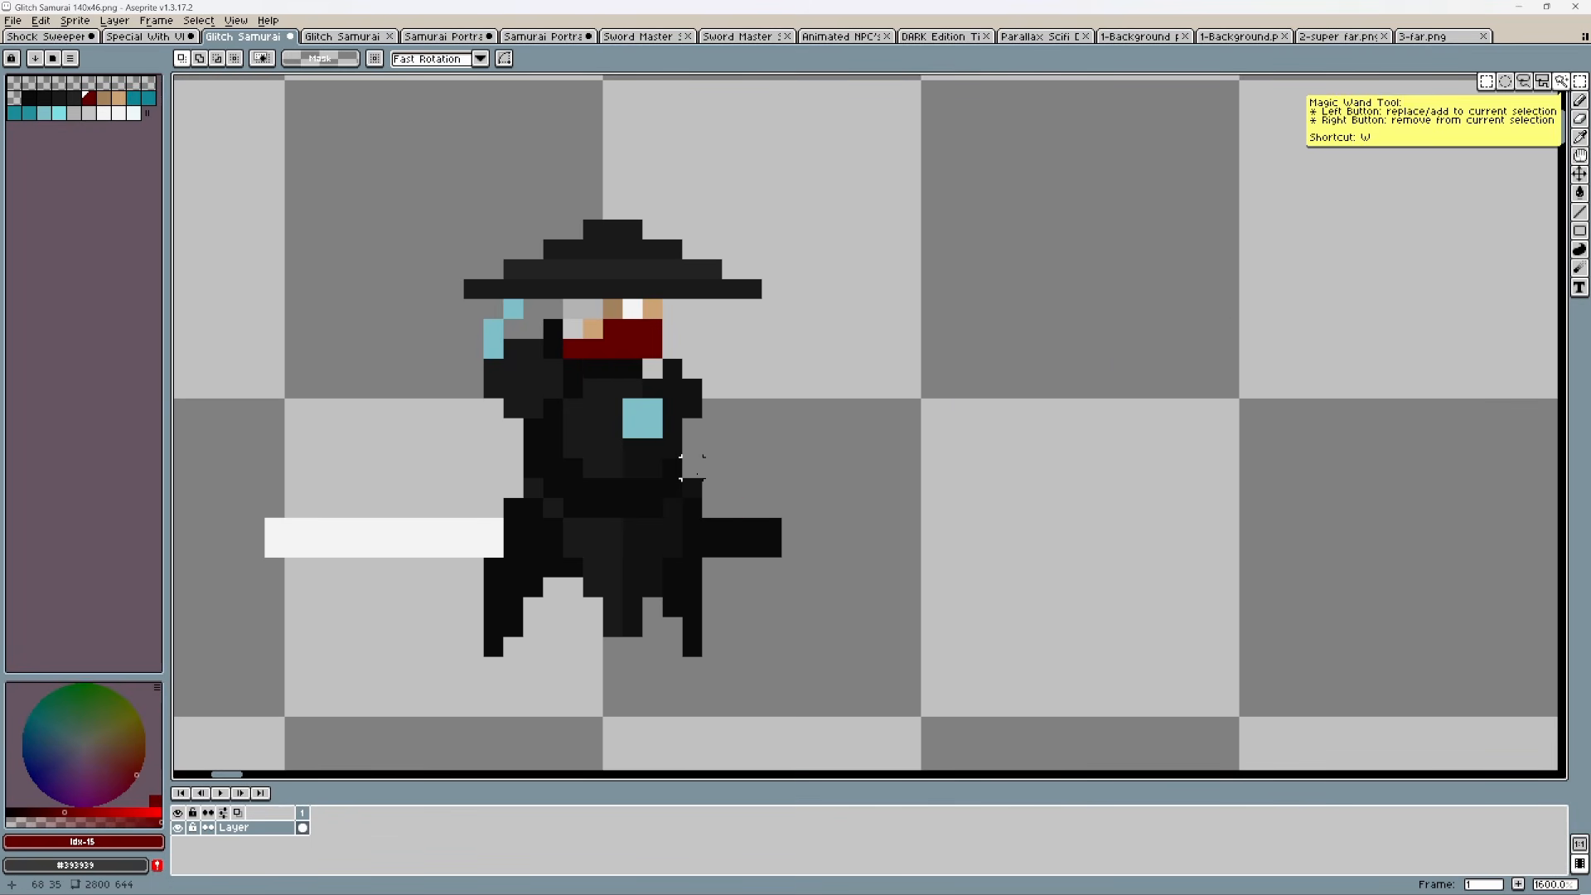
pyautogui.moveTo(572, 348); pyautogui.dragTo(664, 298)
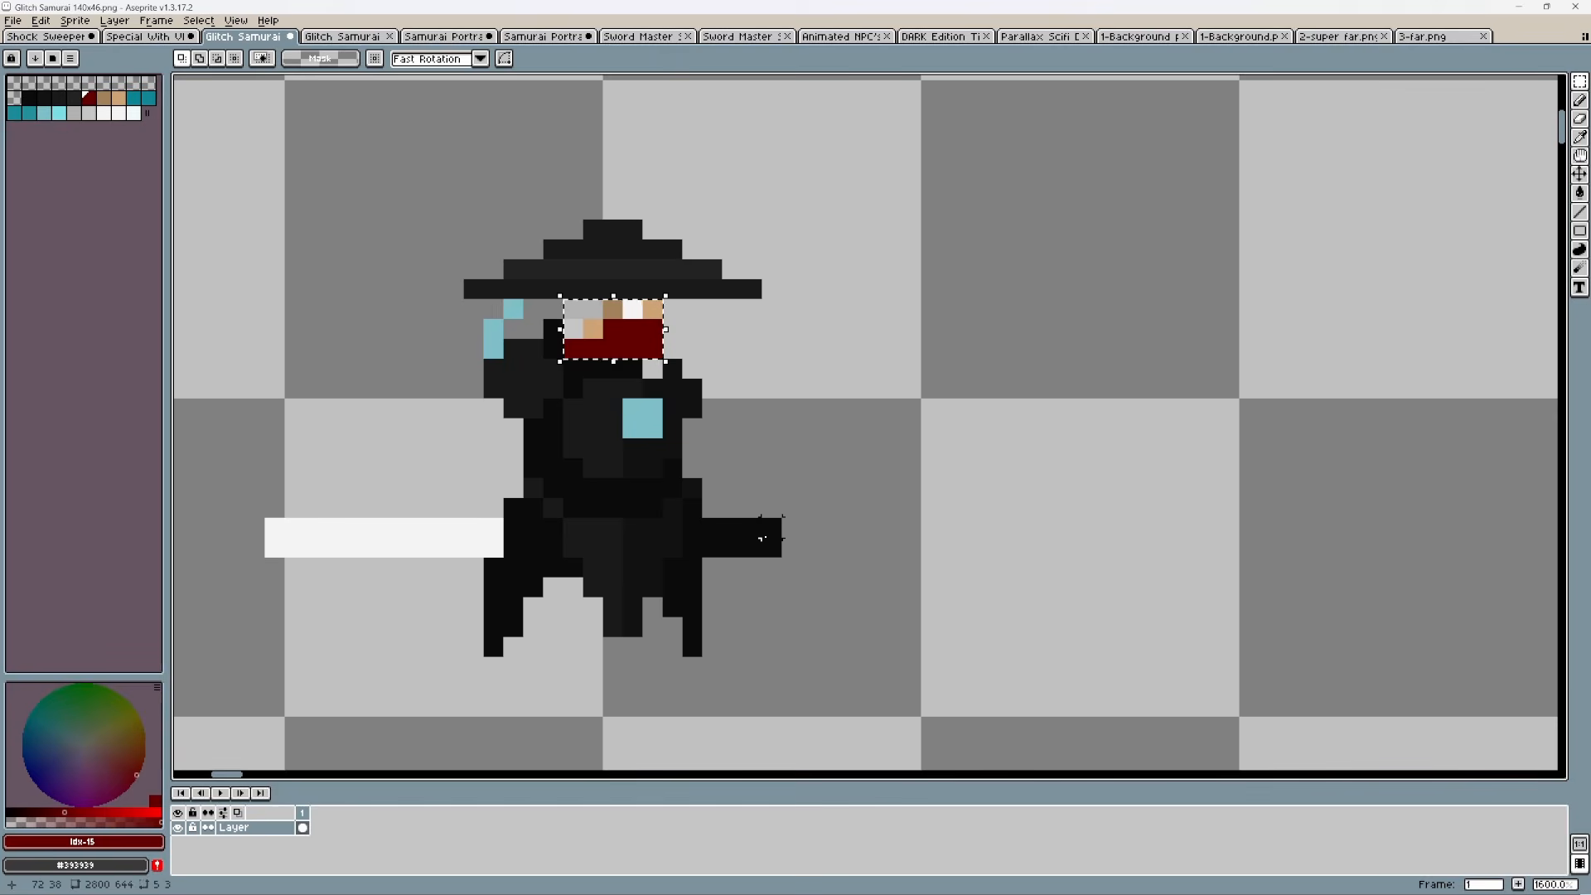
pyautogui.scroll(-3, 1151, 578)
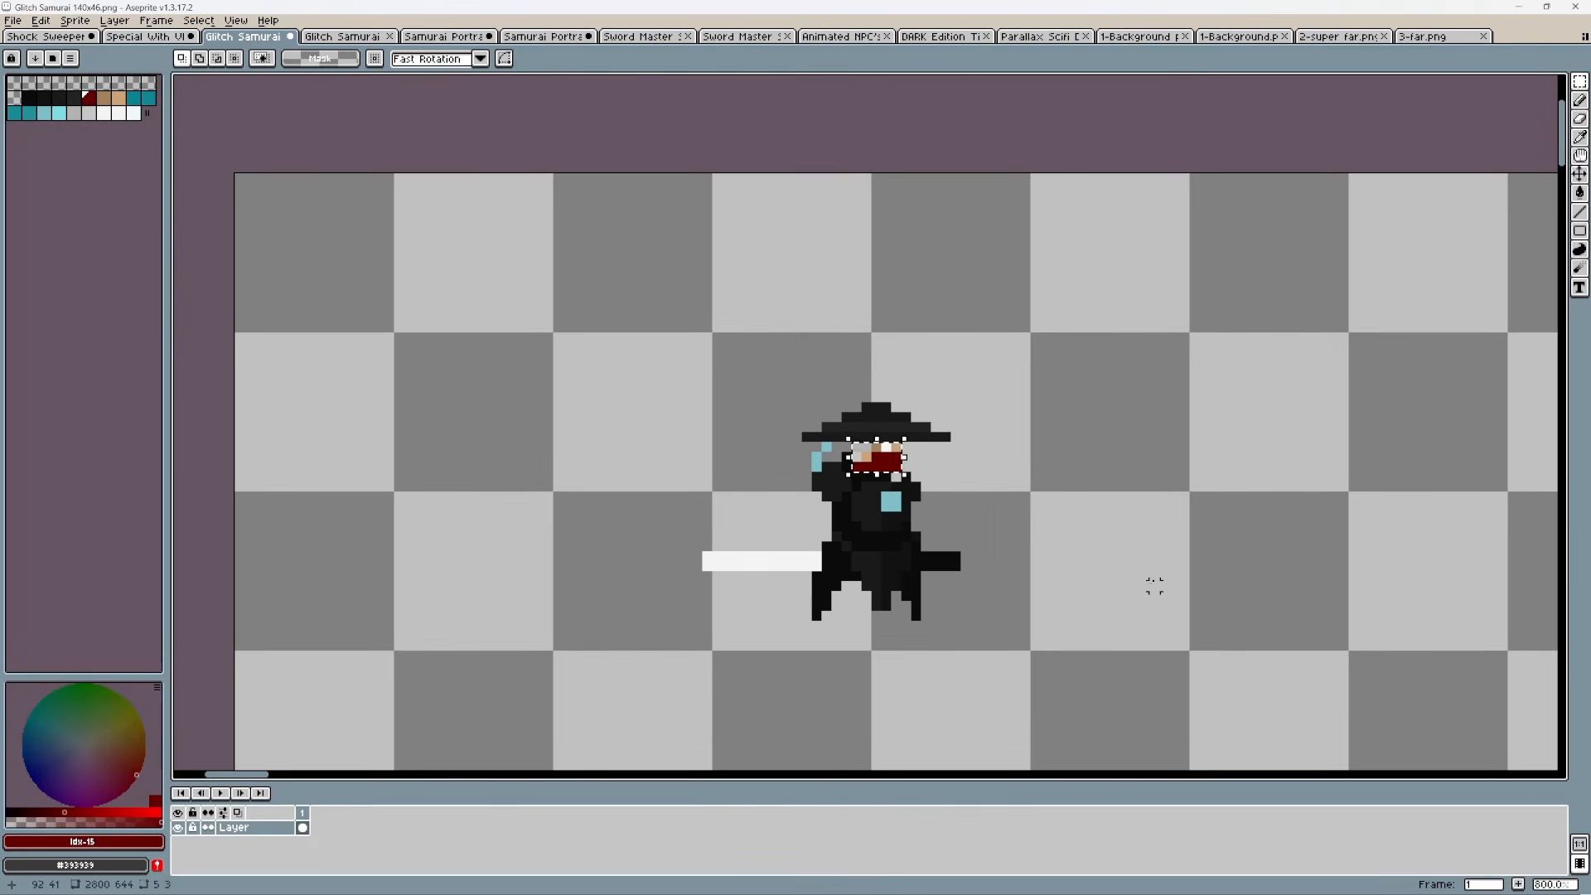
pyautogui.moveTo(1235, 585); pyautogui.dragTo(450, 547)
pyautogui.moveTo(1194, 566); pyautogui.dragTo(489, 569)
pyautogui.scroll(2, 787, 563)
pyautogui.hotkey('ctrl', 'v')
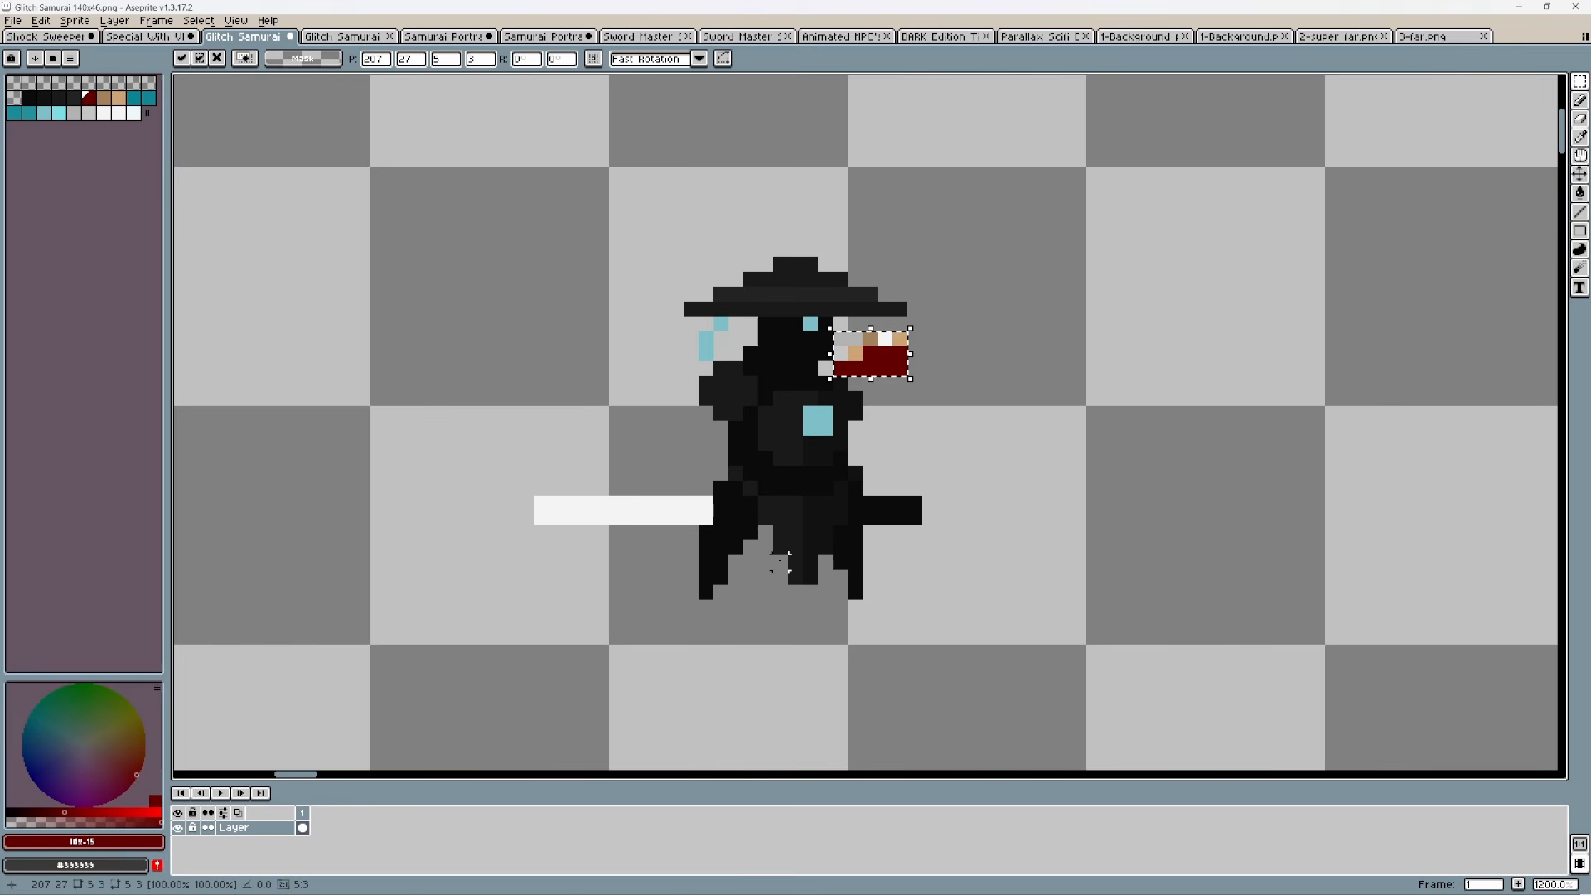
pyautogui.press('Left')
pyautogui.press('Left')
pyautogui.press('Left')
pyautogui.press('Left')
pyautogui.press('Left')
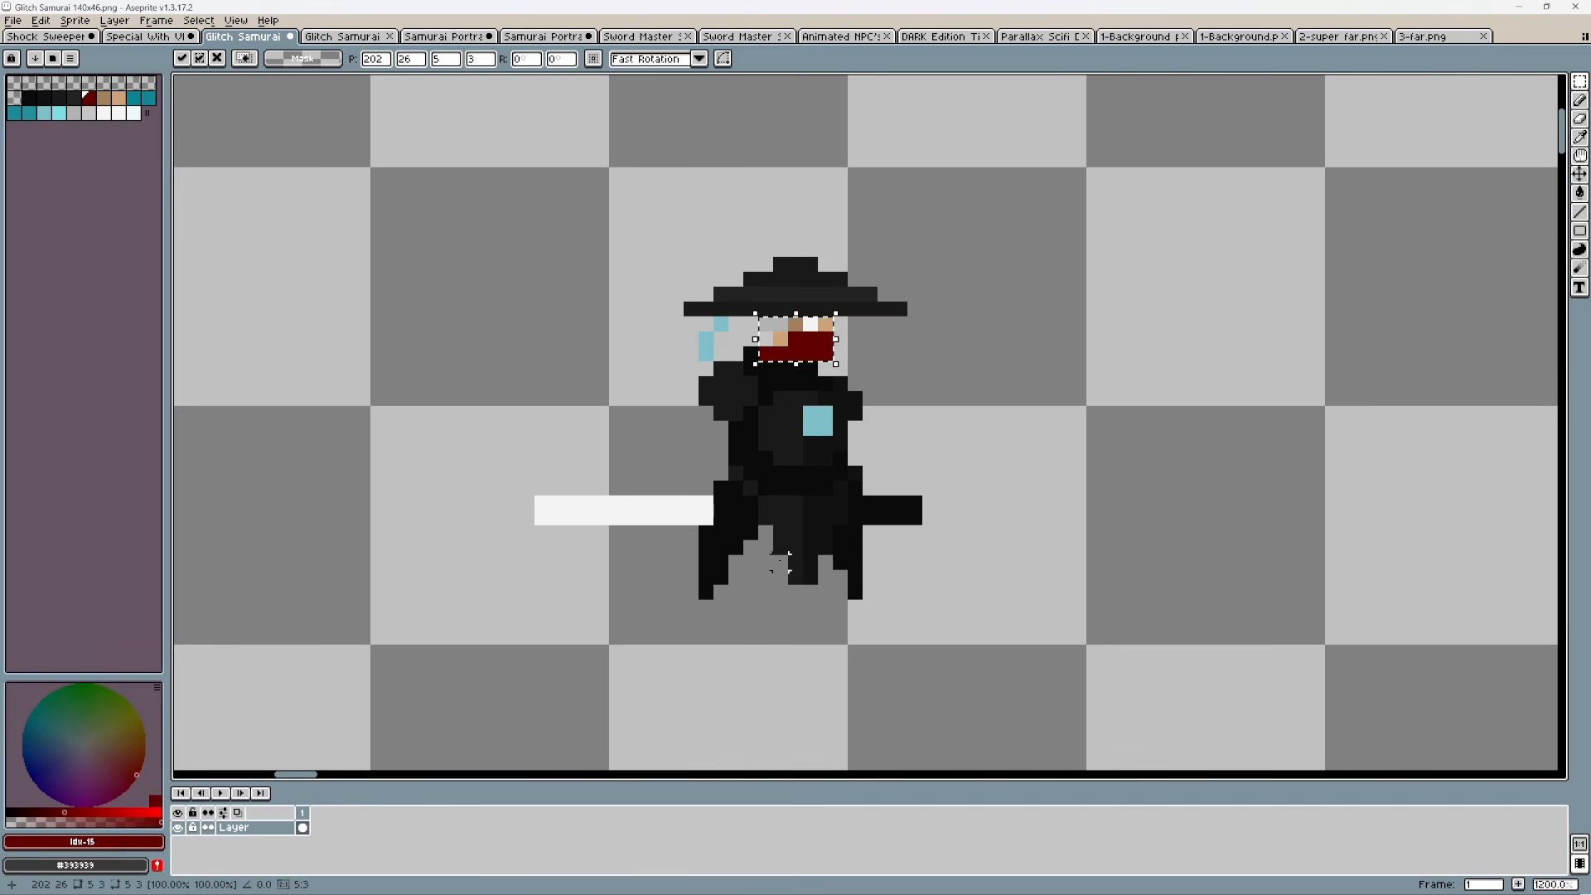
pyautogui.press('Return')
# Step: Paste the copied face beside the crouched second samurai in the third row as a colour reference
pyautogui.scroll(-2, 1165, 520)
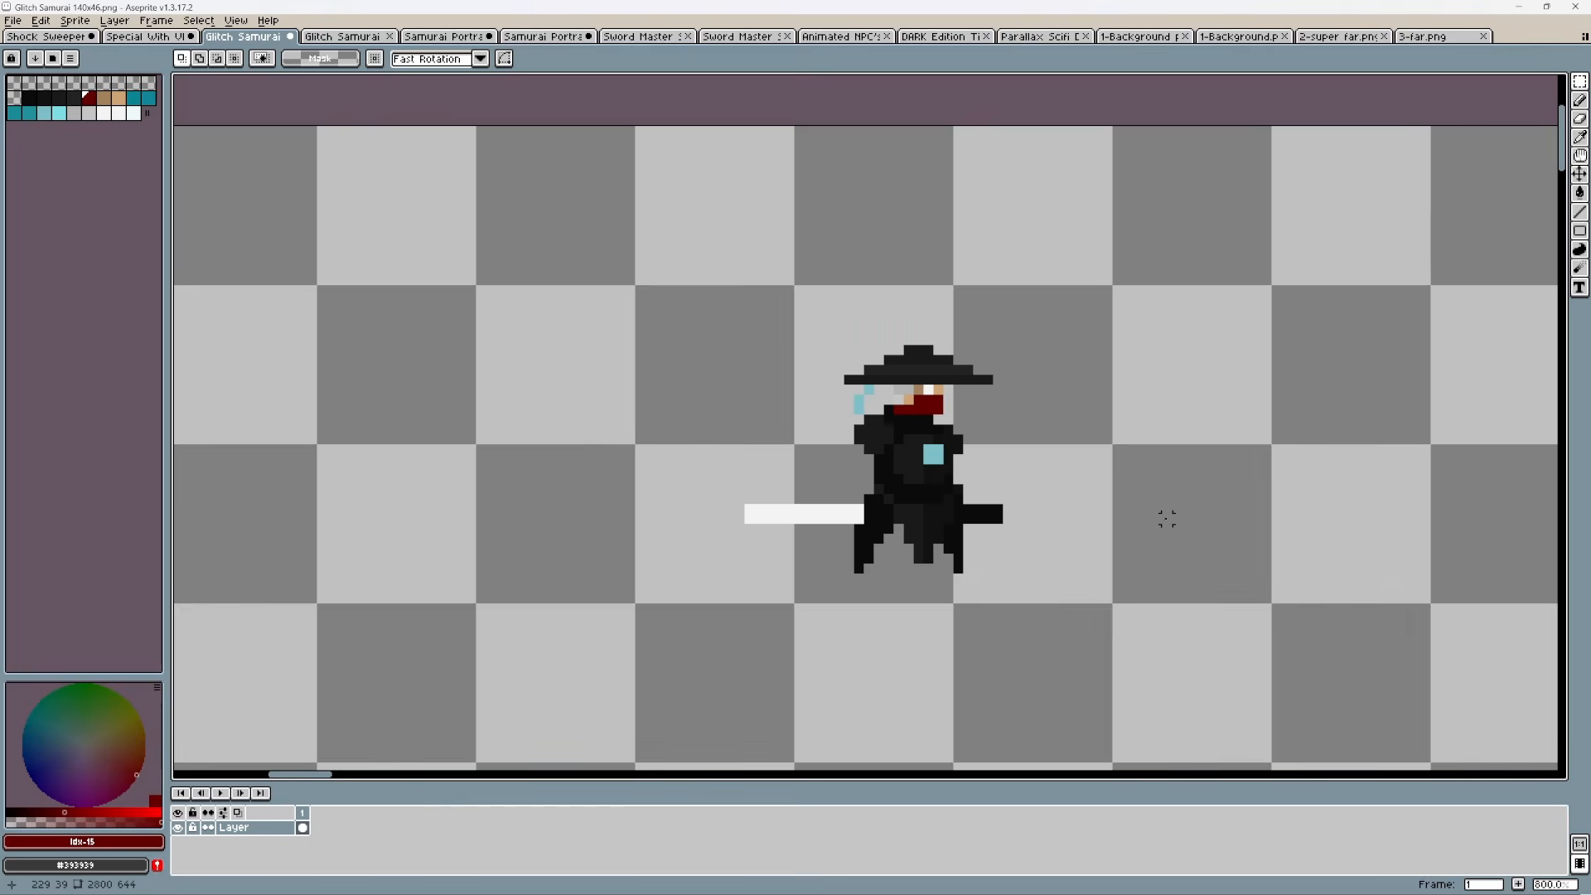
pyautogui.scroll(-2, 838, 651)
pyautogui.moveTo(839, 651); pyautogui.dragTo(788, 406)
pyautogui.moveTo(1048, 533); pyautogui.dragTo(949, 502)
pyautogui.scroll(4, 945, 466)
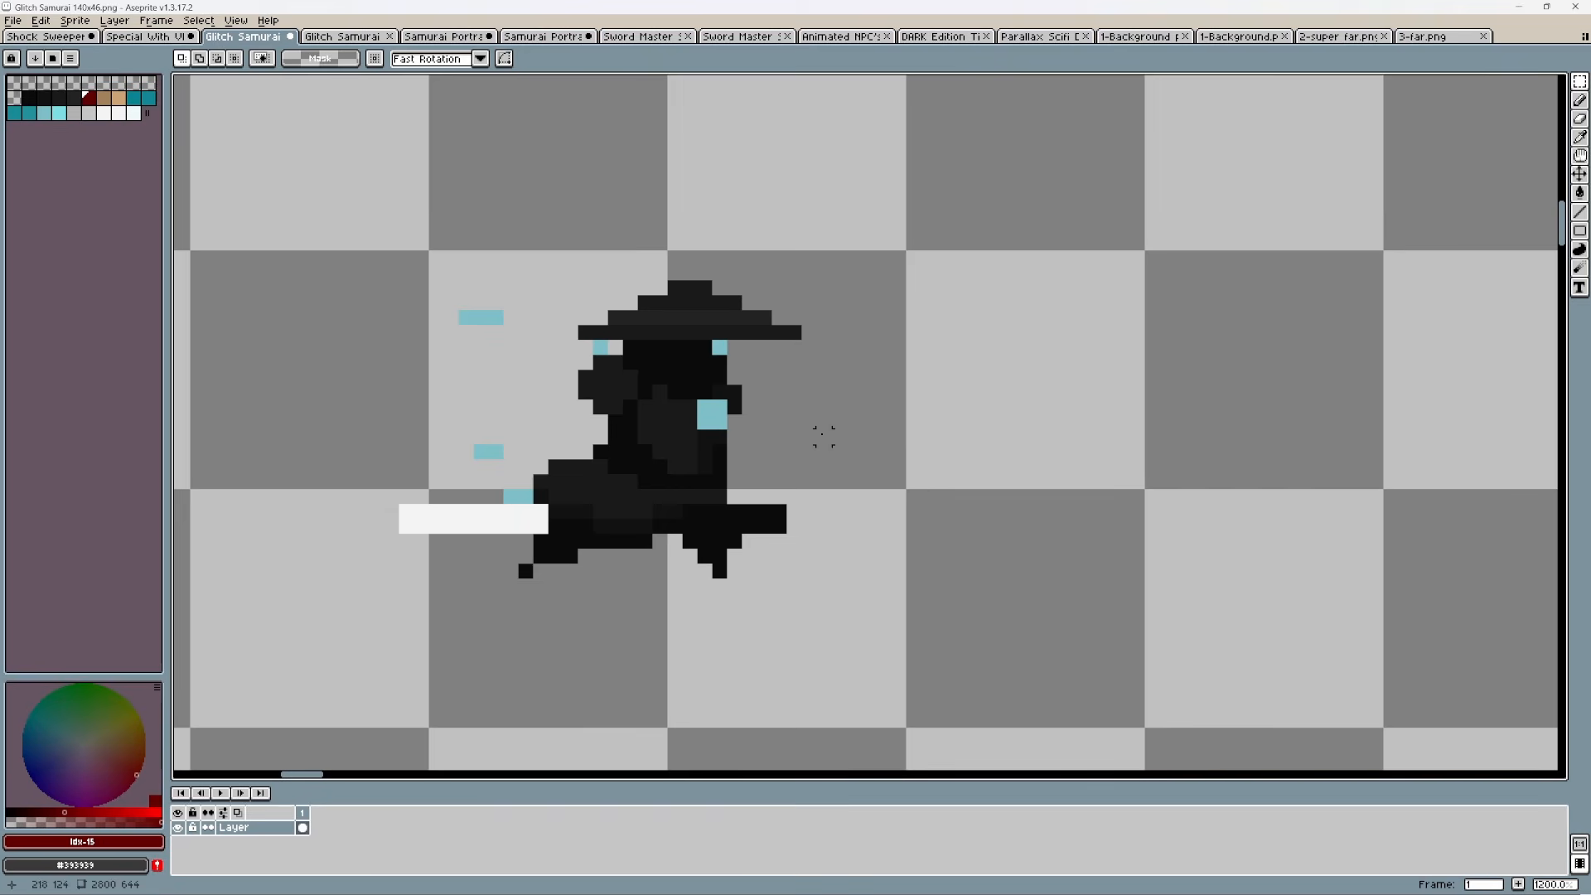
pyautogui.scroll(1, 823, 437)
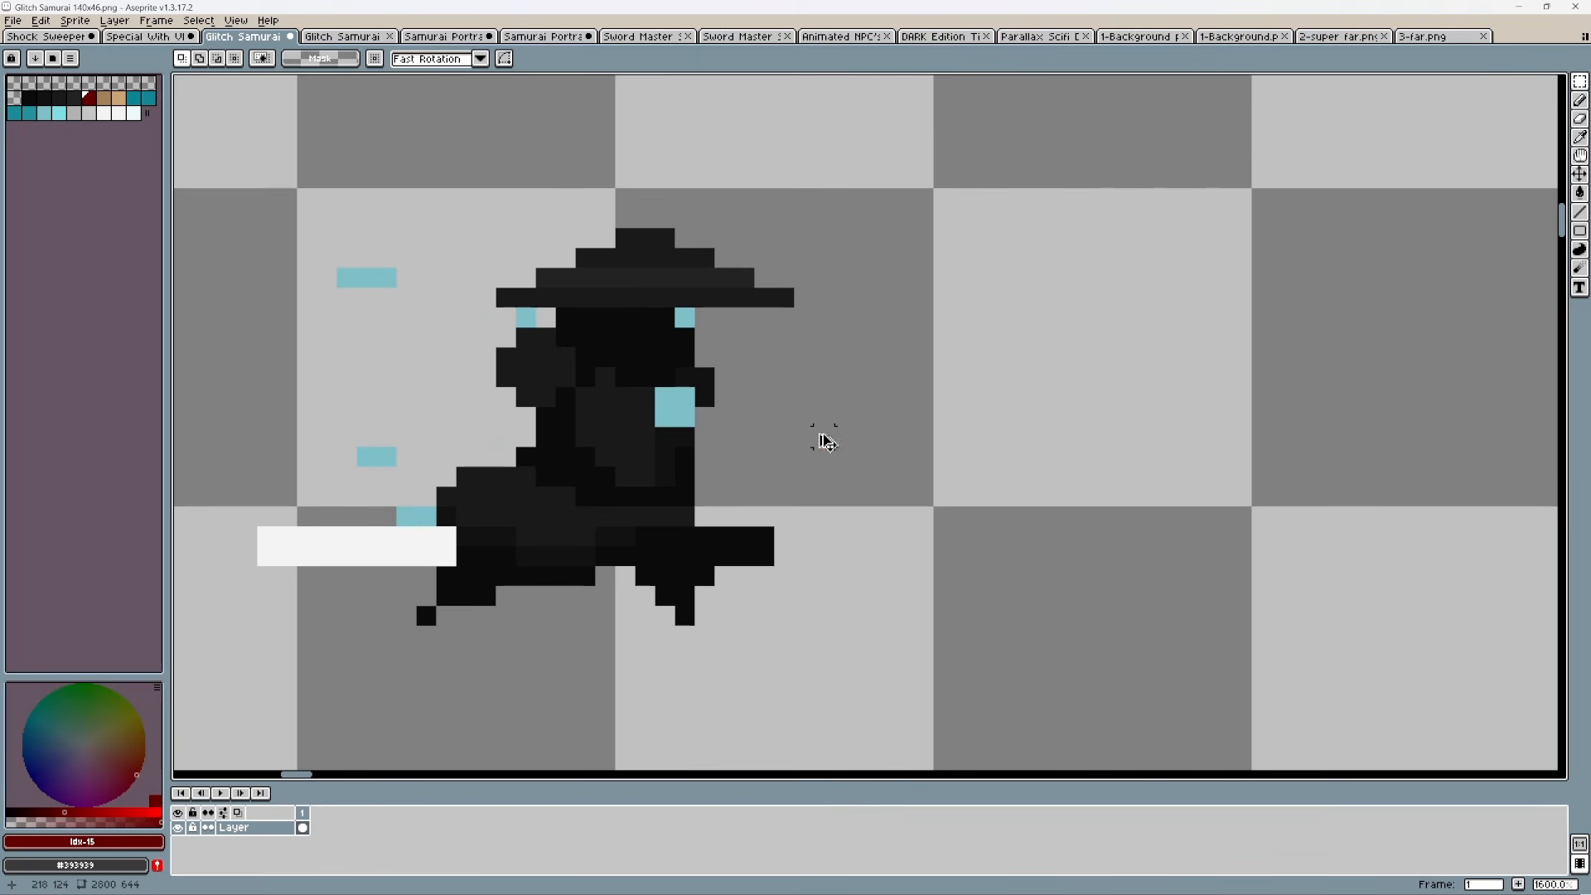
pyautogui.hotkey('ctrl', 'v')
pyautogui.press('Up')
pyautogui.press('Up')
pyautogui.press('Up')
pyautogui.press('Up')
pyautogui.press('Up')
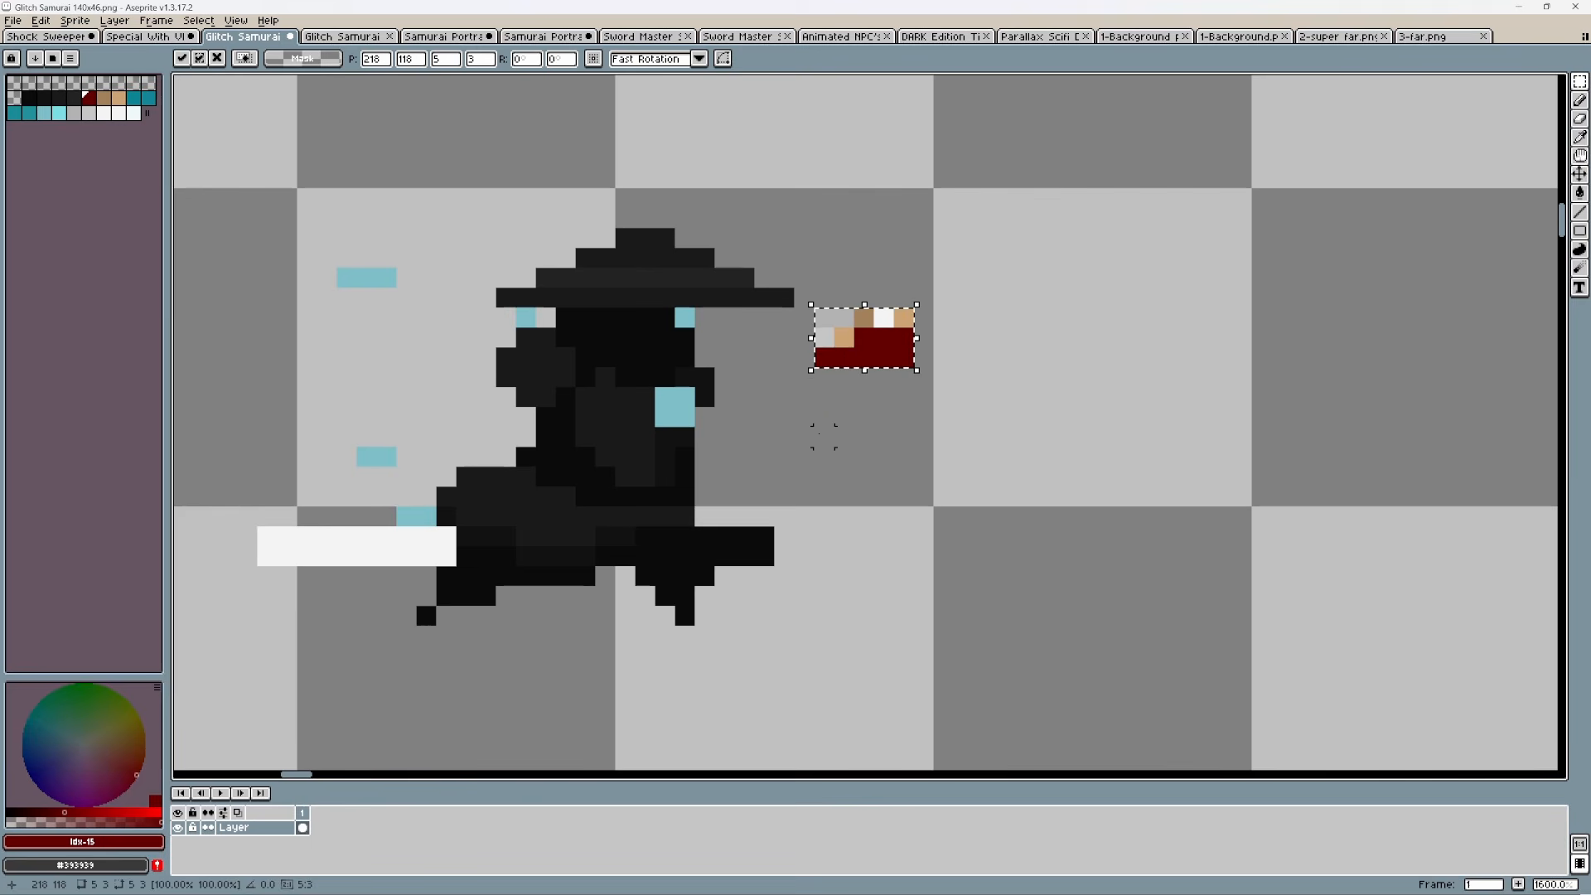
pyautogui.press('Left')
pyautogui.press('Left')
pyautogui.press('Left')
pyautogui.press('Left')
pyautogui.press('Left')
pyautogui.press('Left')
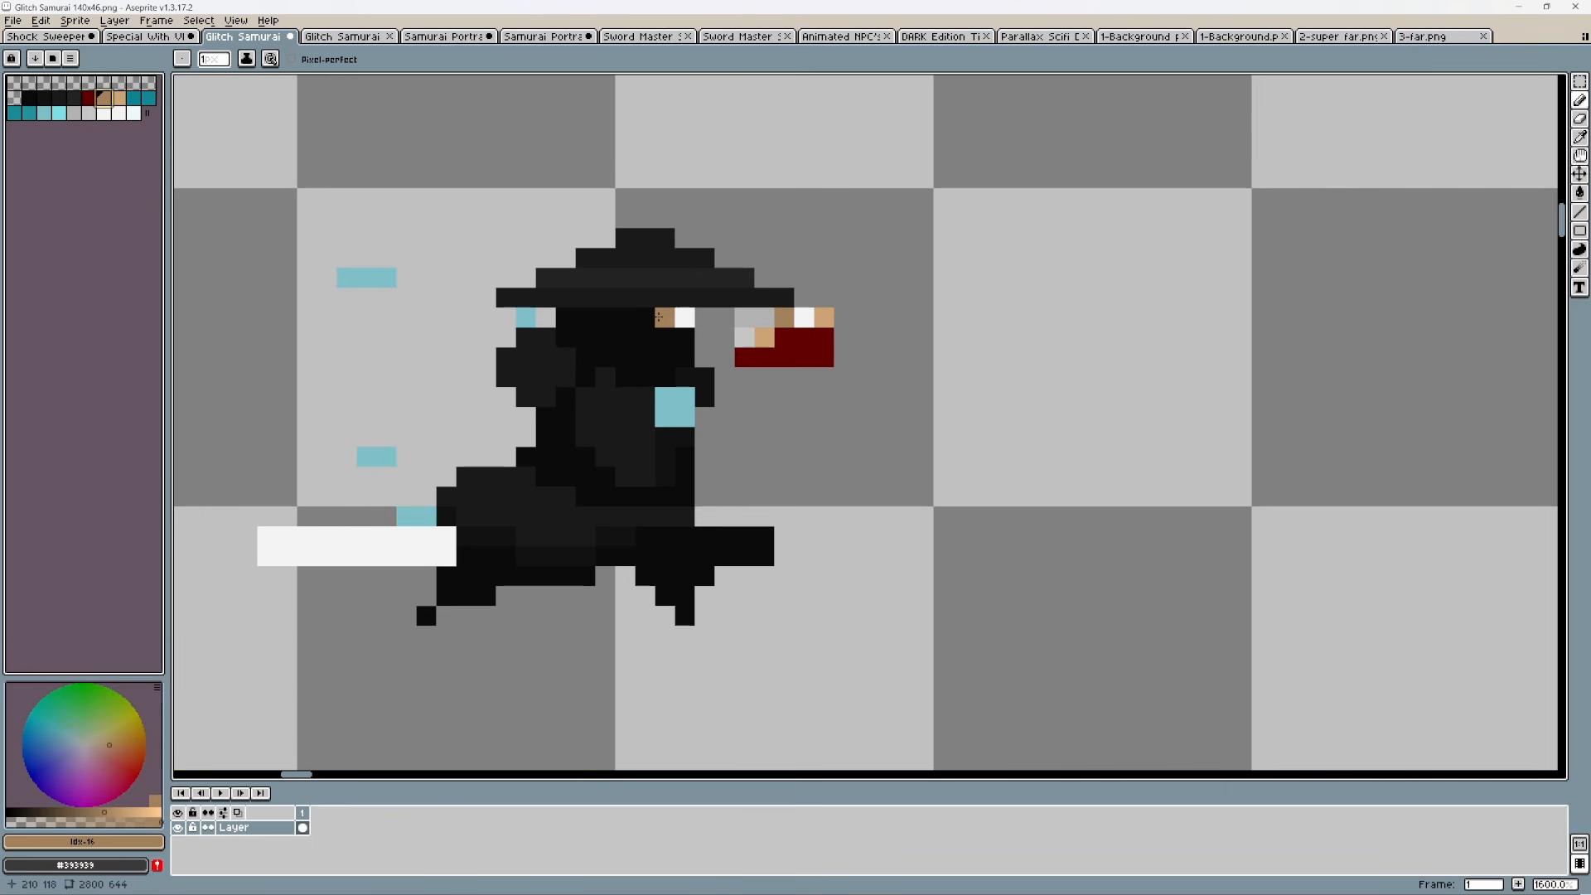
# Step: Paint the crouched samurai's eye row brown behind a white eye, with grey hair pixels and light tan skin below
pyautogui.moveTo(665, 318); pyautogui.dragTo(625, 317)
pyautogui.click(88, 114)
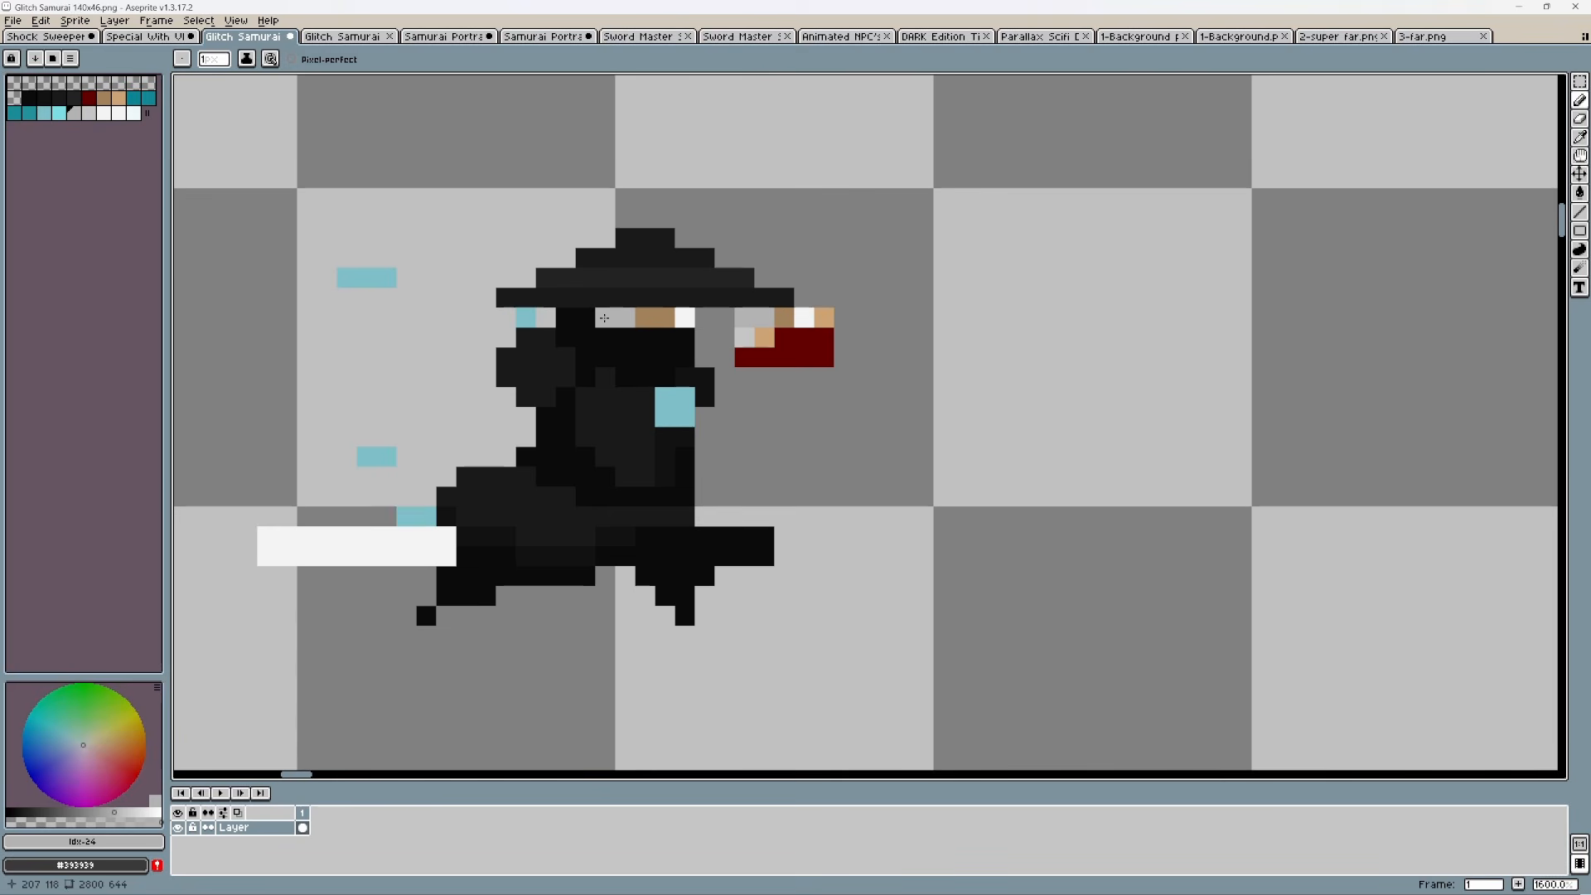
pyautogui.click(604, 343)
pyautogui.click(118, 98)
pyautogui.click(625, 338)
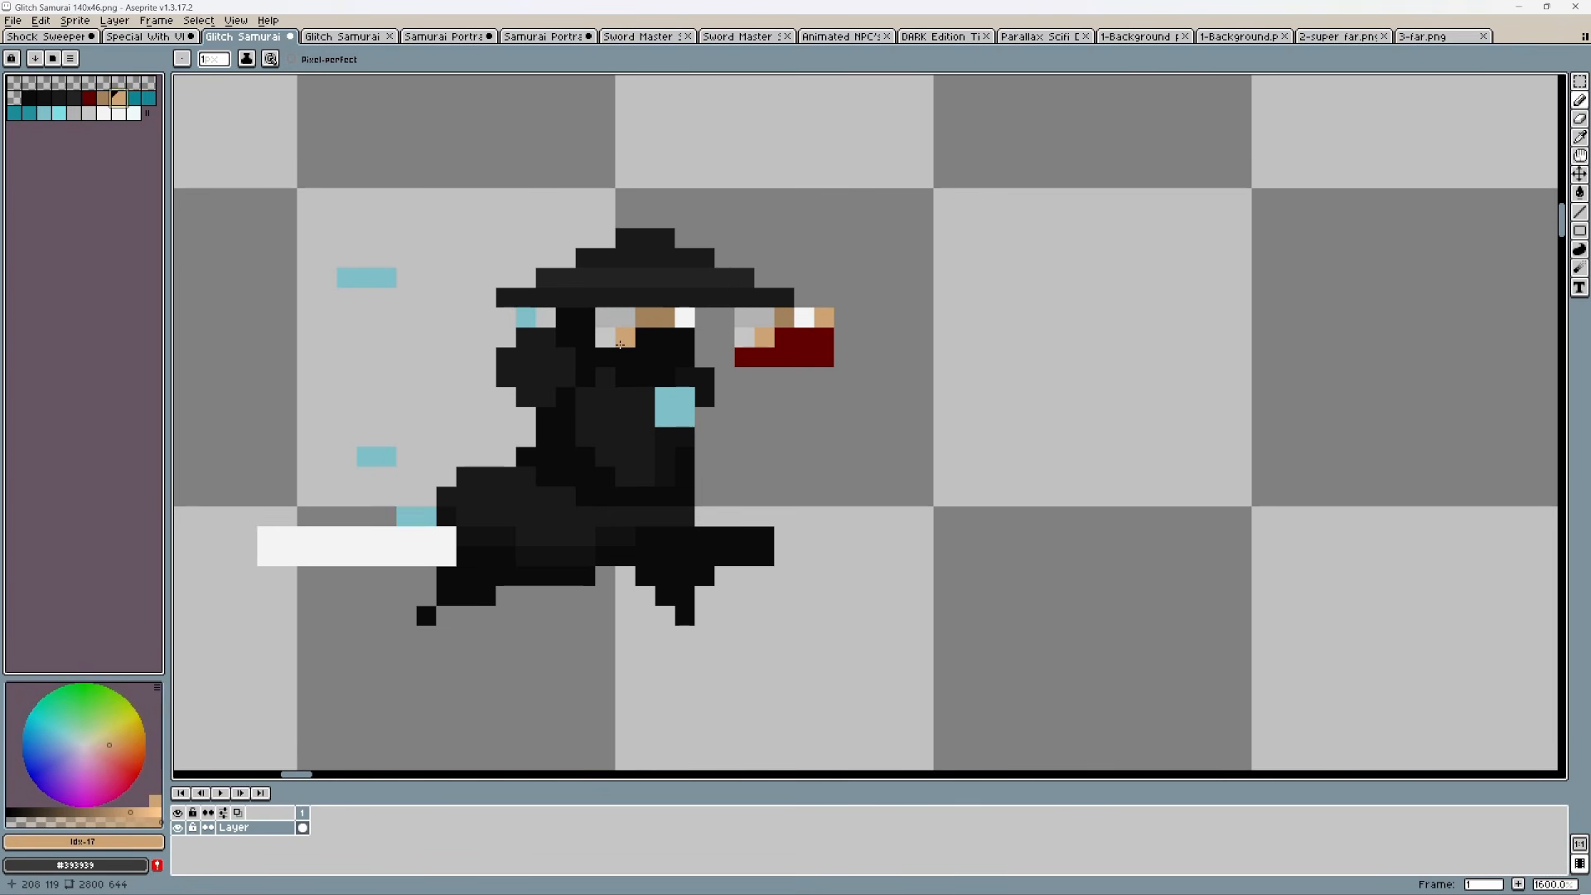
pyautogui.click(645, 338)
# Step: Cover the crouched samurai's mouth and lower face with a dark red mask matching the pasted reference
pyautogui.click(97, 103)
pyautogui.click(684, 338)
pyautogui.click(664, 338)
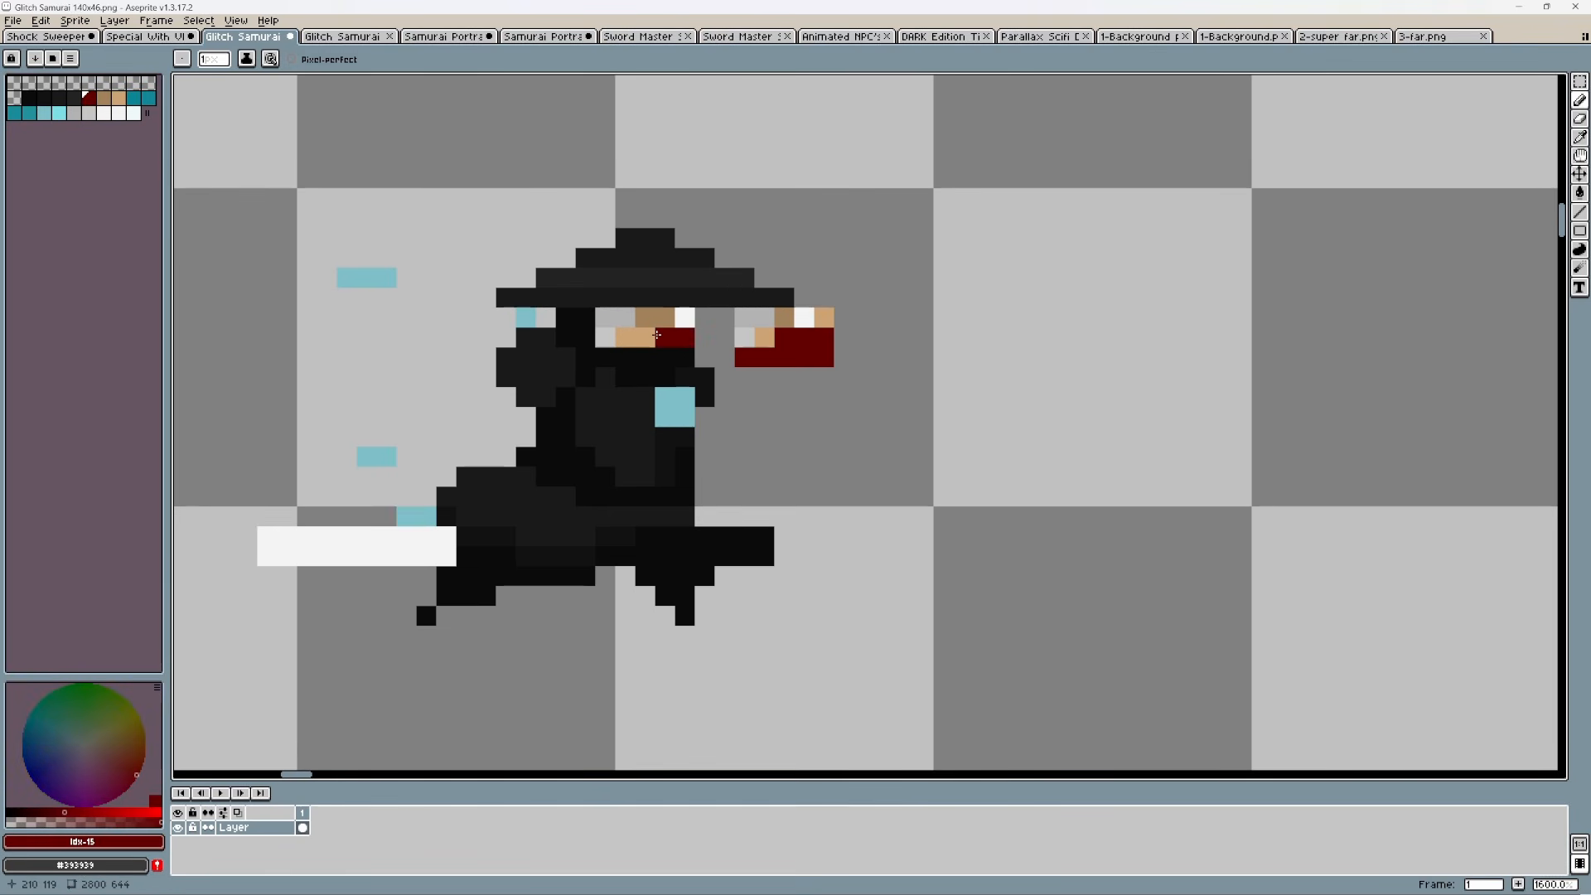
pyautogui.click(645, 338)
pyautogui.moveTo(607, 358); pyautogui.dragTo(658, 354)
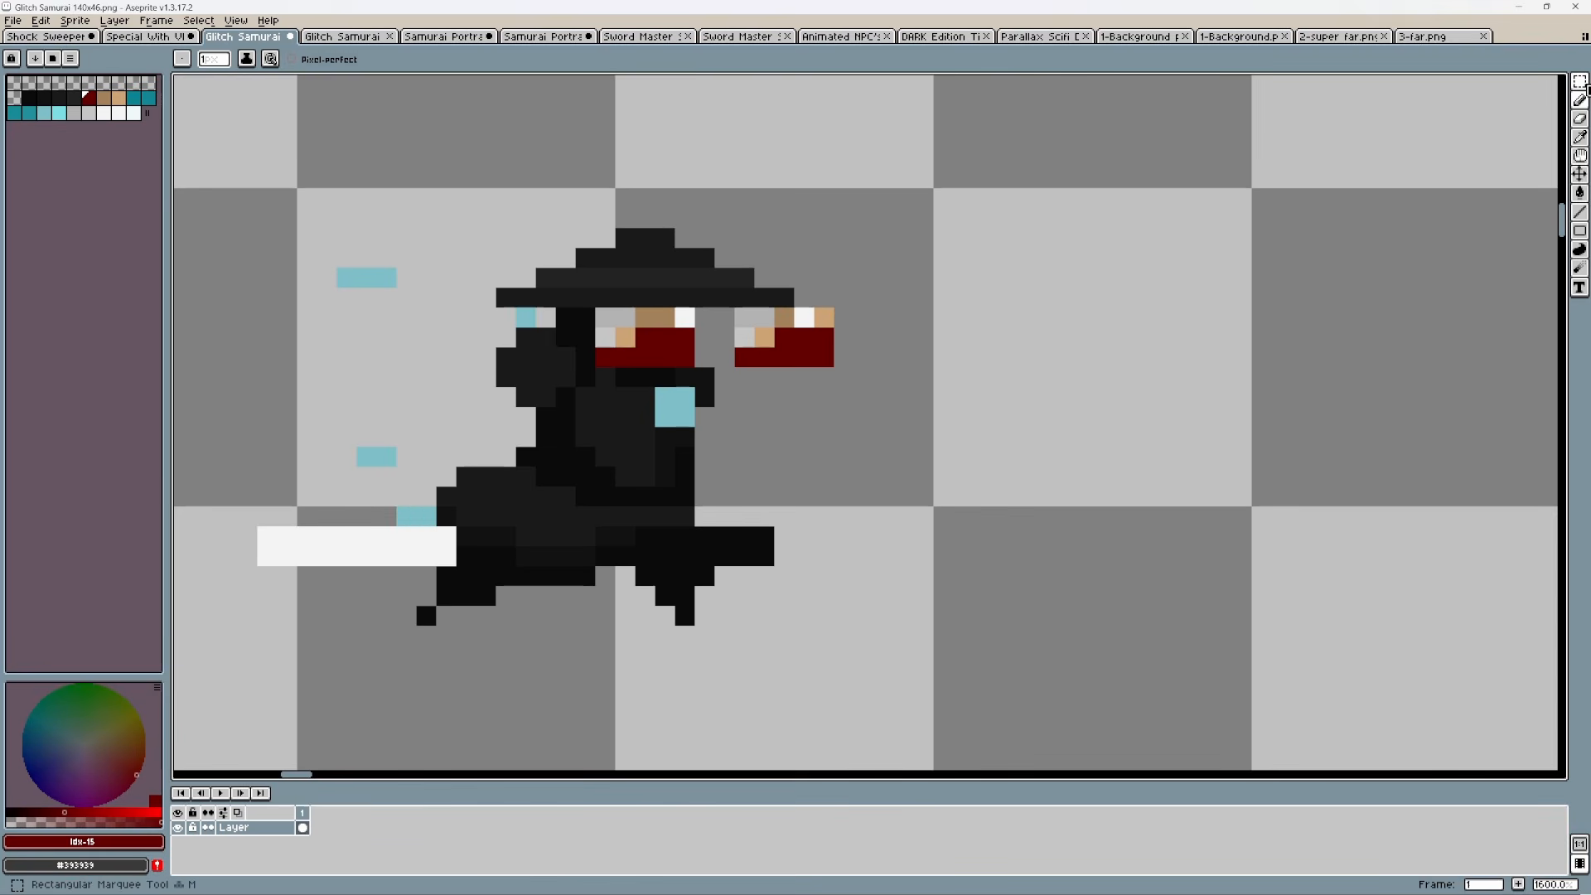
pyautogui.click(1579, 81)
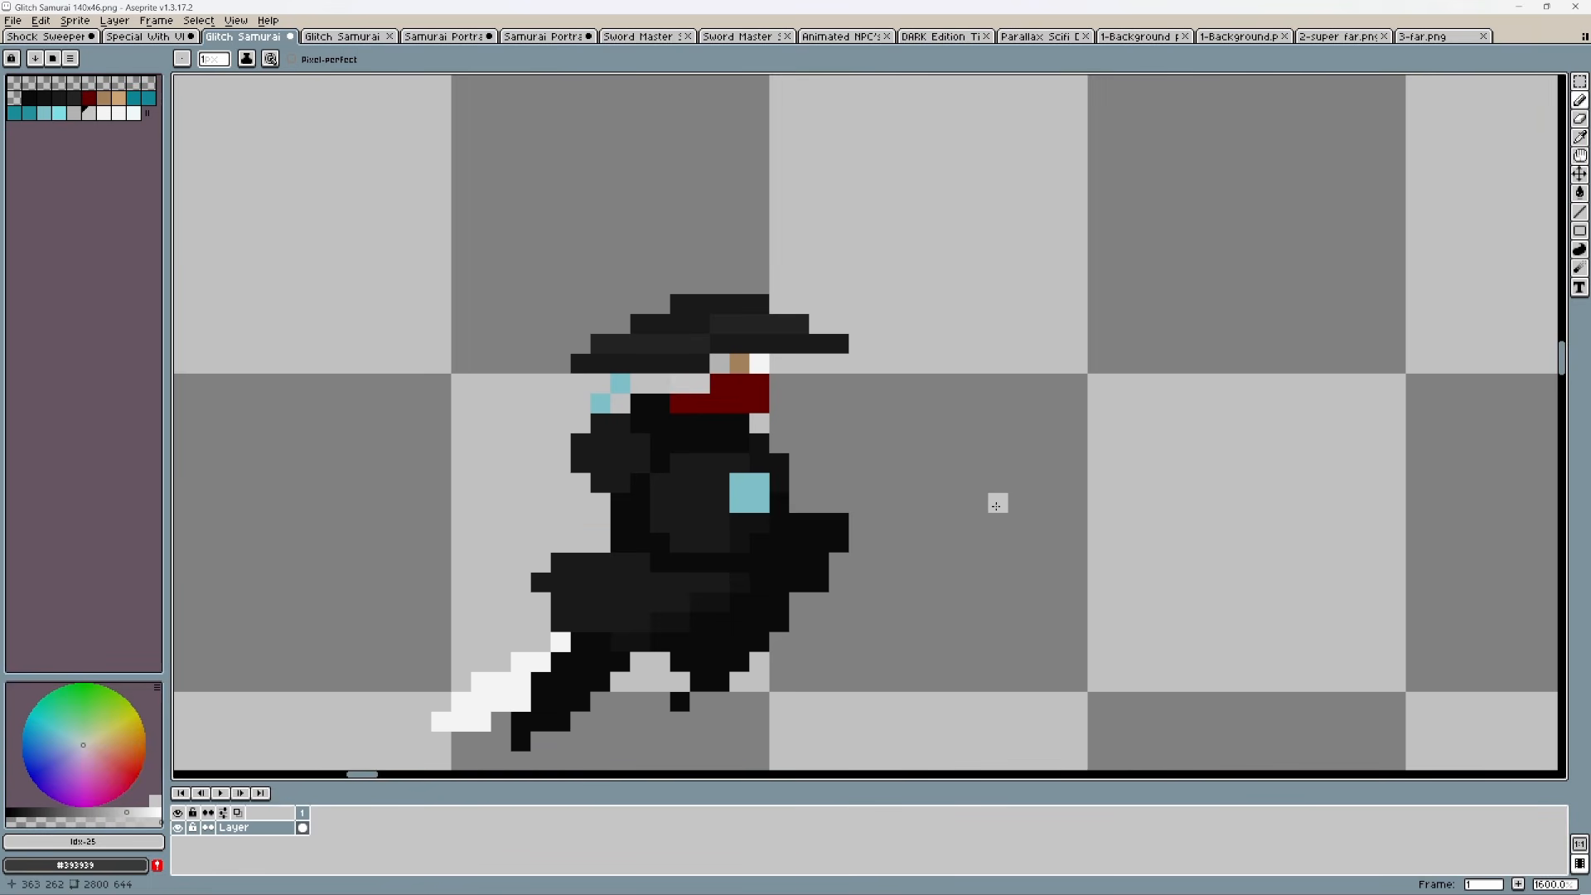
# Step: Review the whole Glitch Samurai sheet, the Black Idle Glitch Skin Gray version and the first frame of Samurai Portrait 1
pyautogui.scroll(-10, 982, 504)
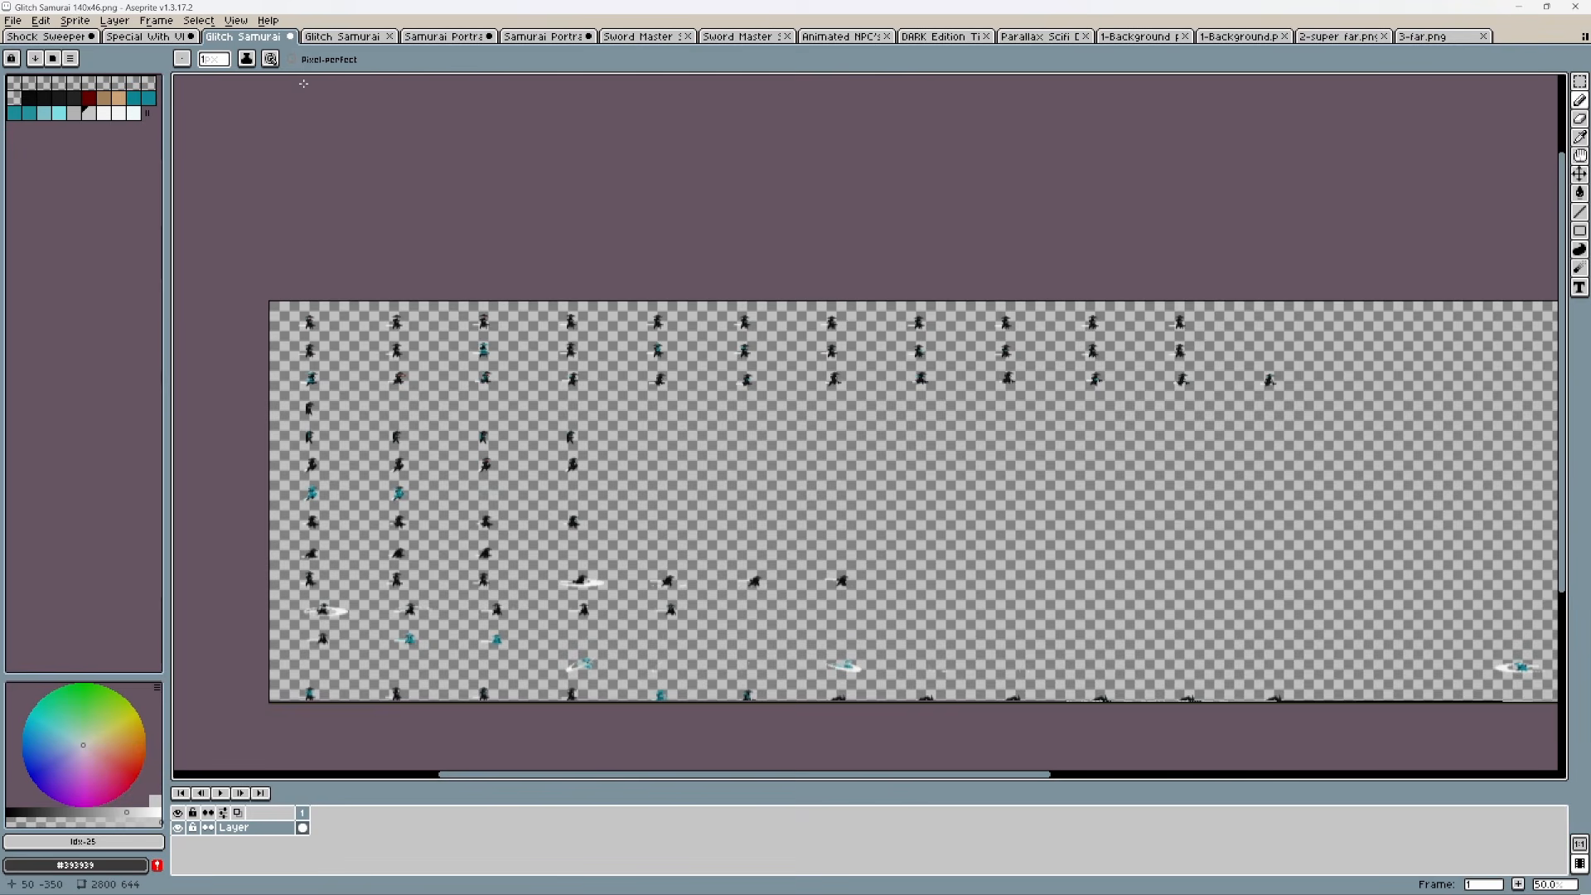
pyautogui.click(349, 38)
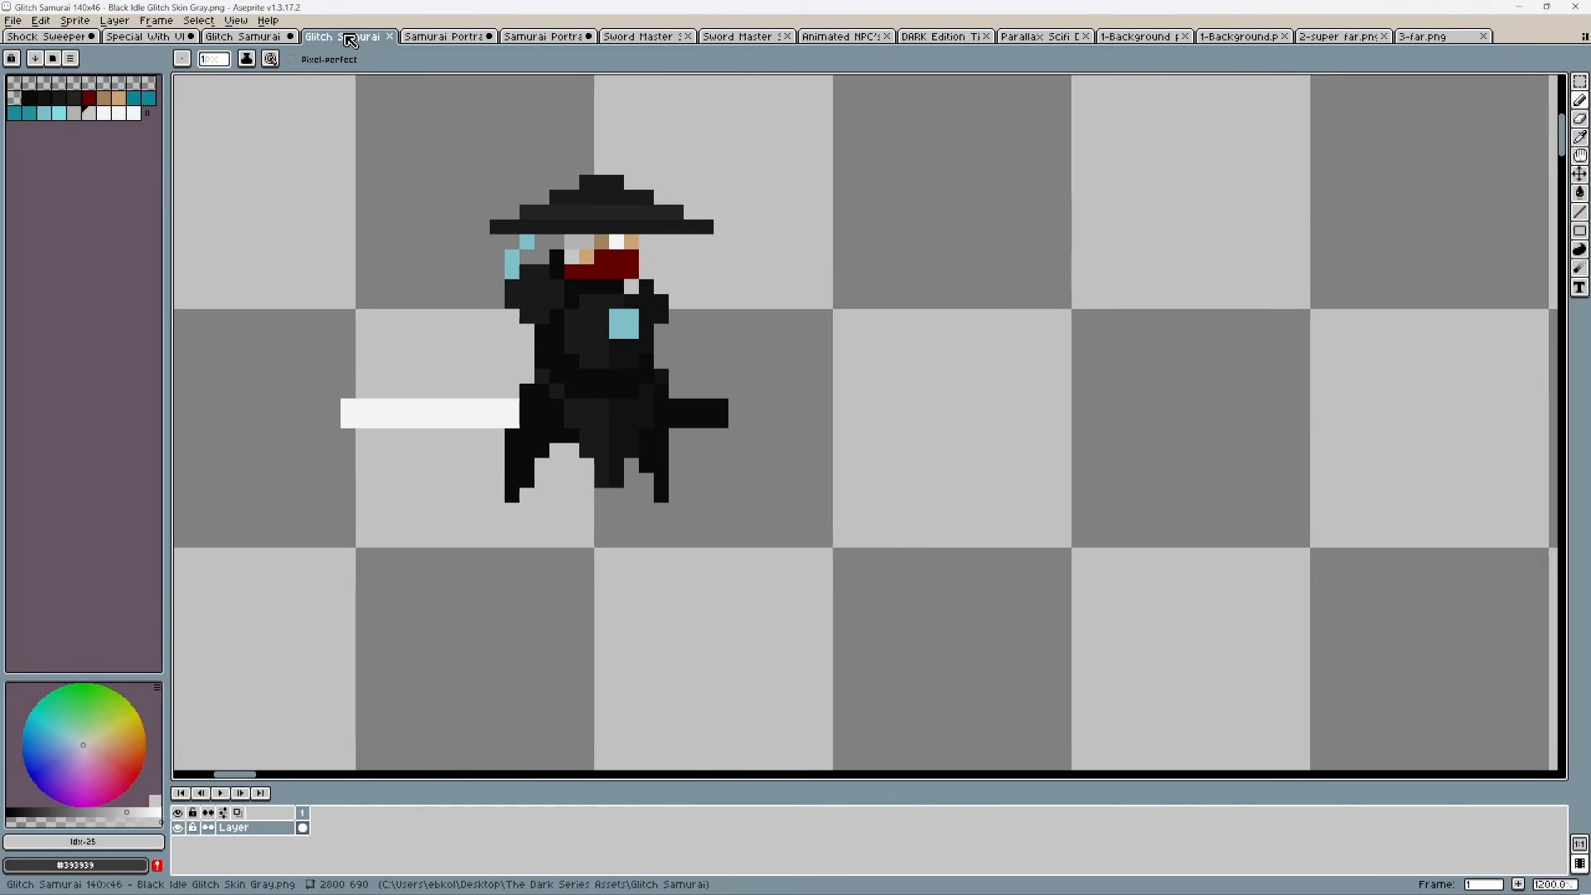
pyautogui.click(448, 38)
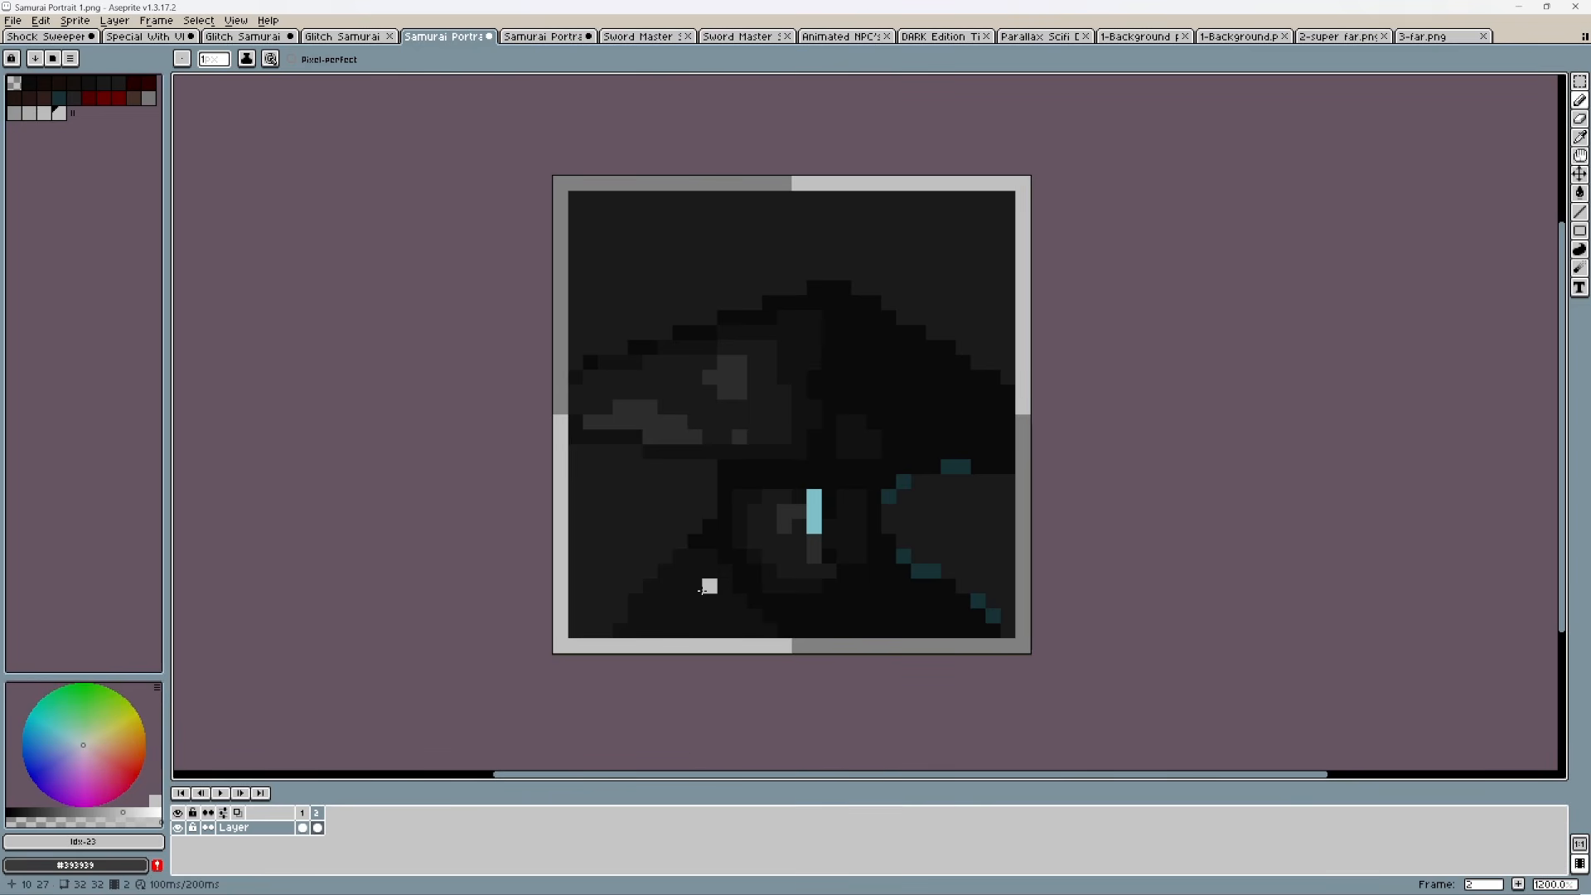
pyautogui.click(304, 820)
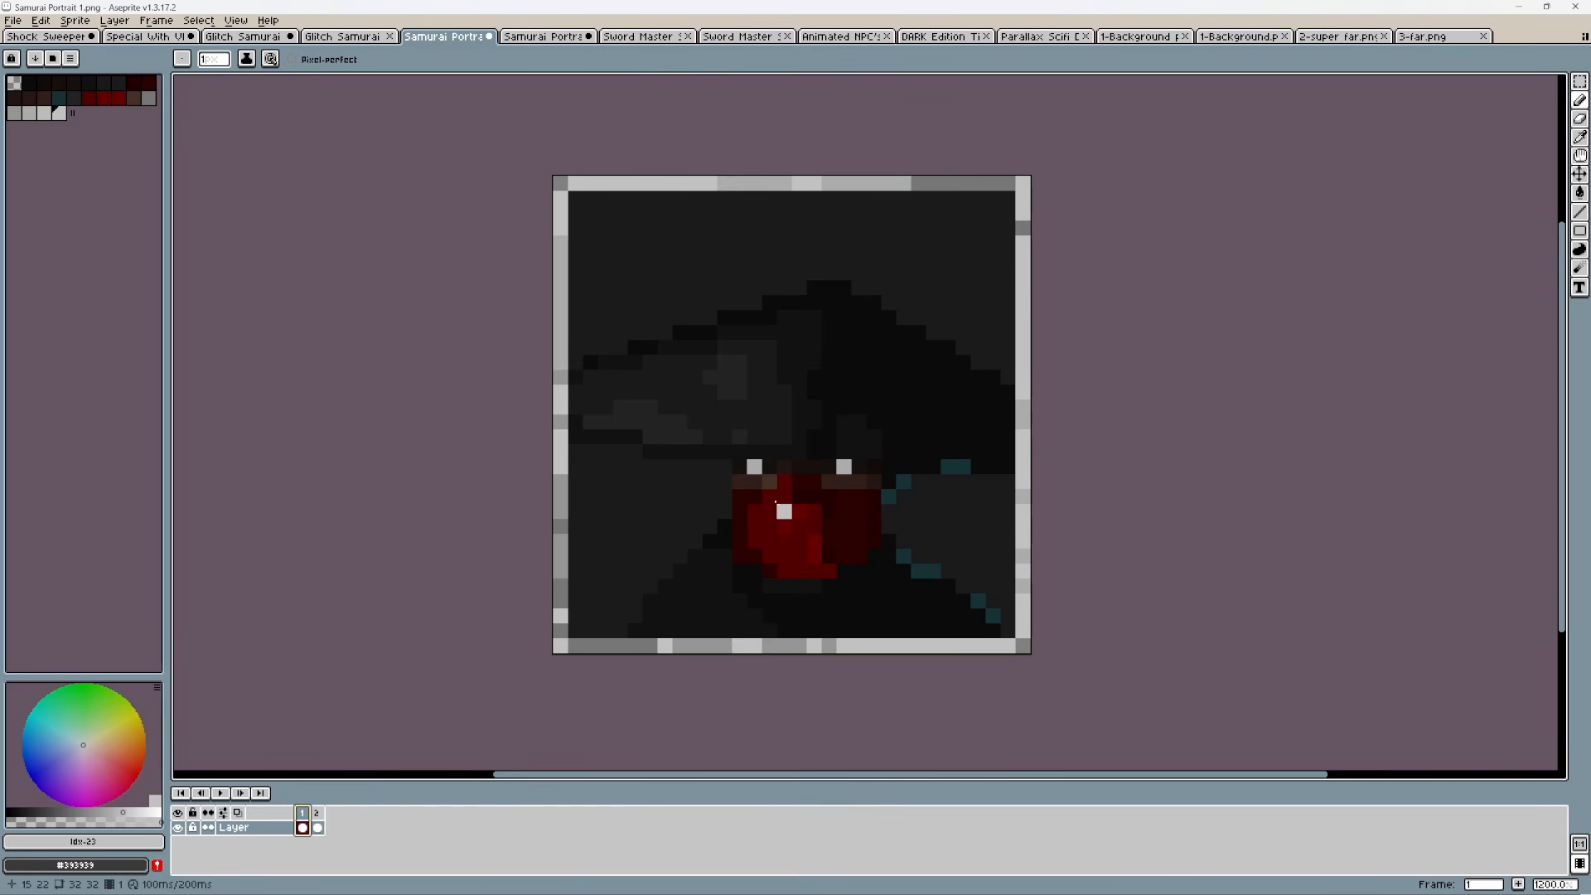
pyautogui.click(1580, 82)
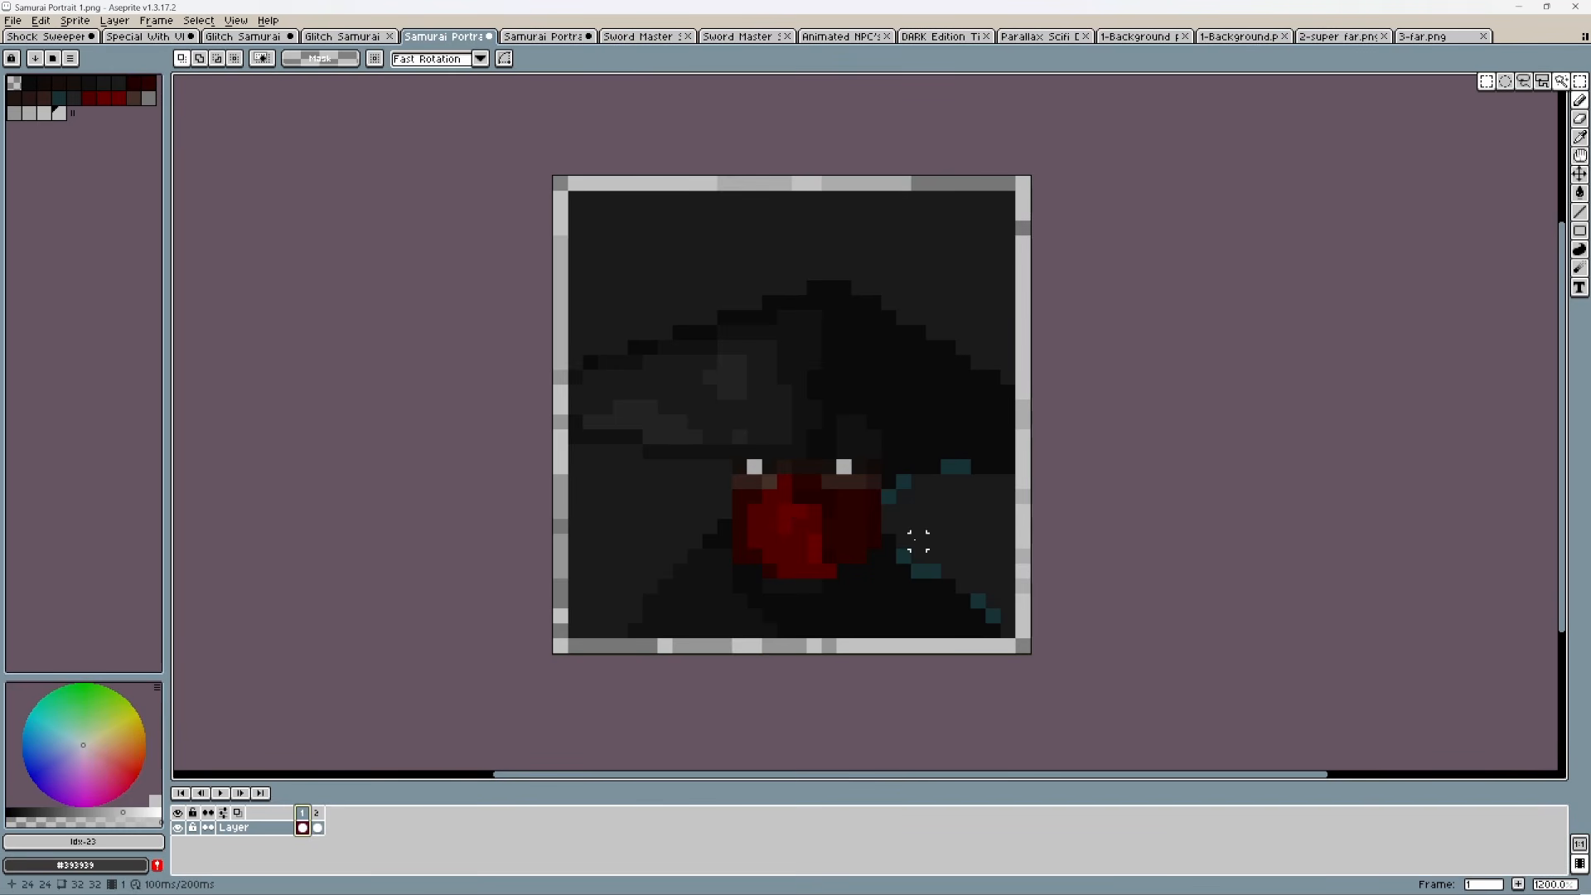
# Step: Play the Guard animation in the Animated NPC's file from frame 36 and look along its timeline
pyautogui.hotkey('ctrl', 'Tab')
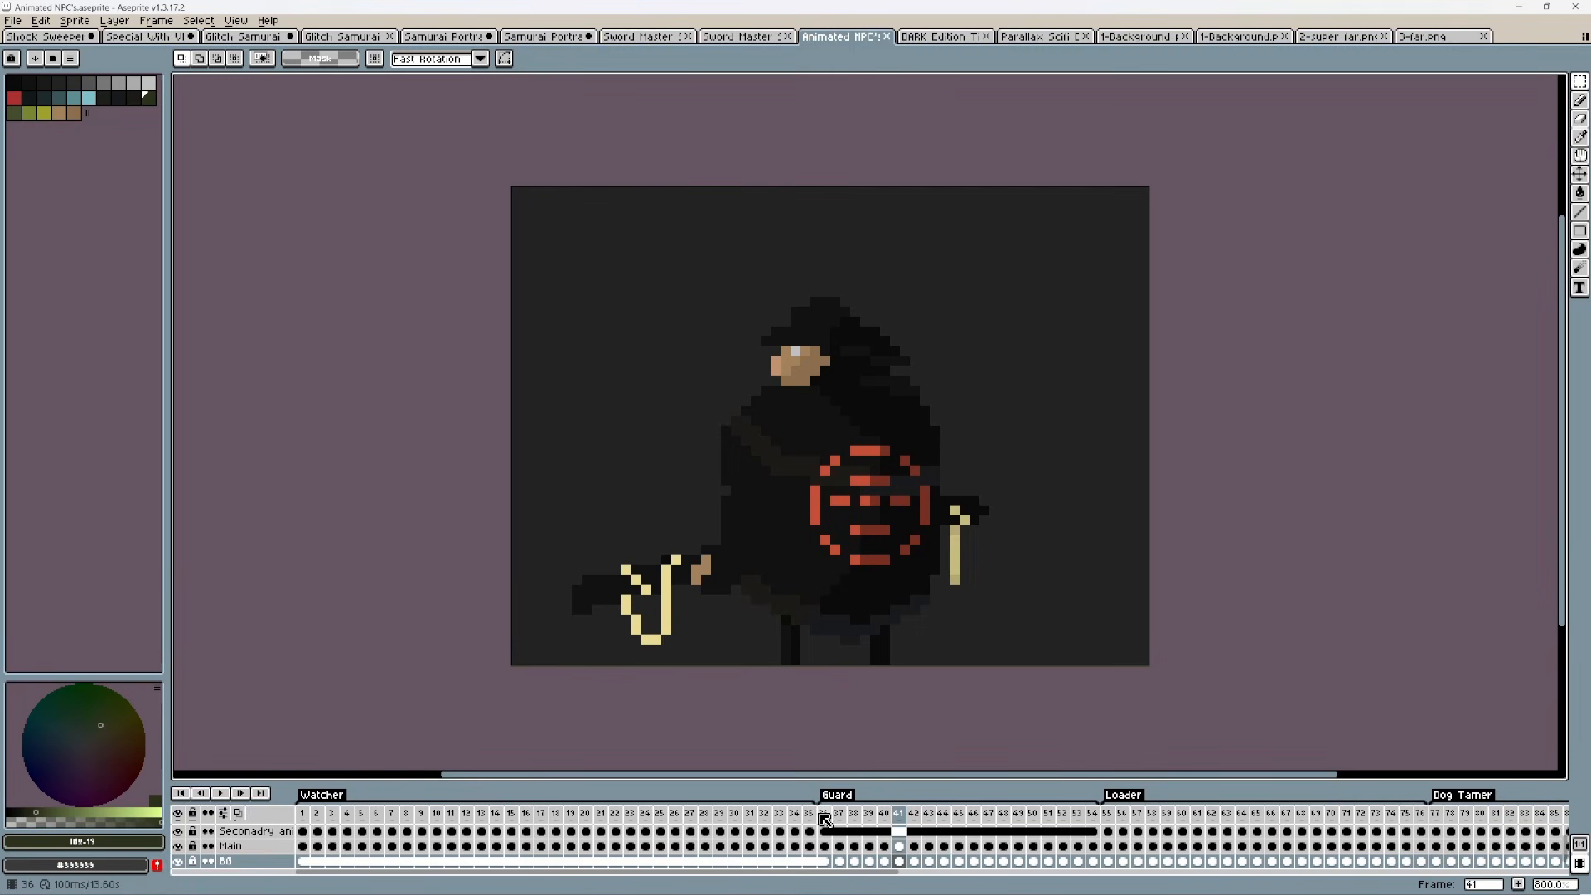
pyautogui.click(825, 814)
pyautogui.click(220, 798)
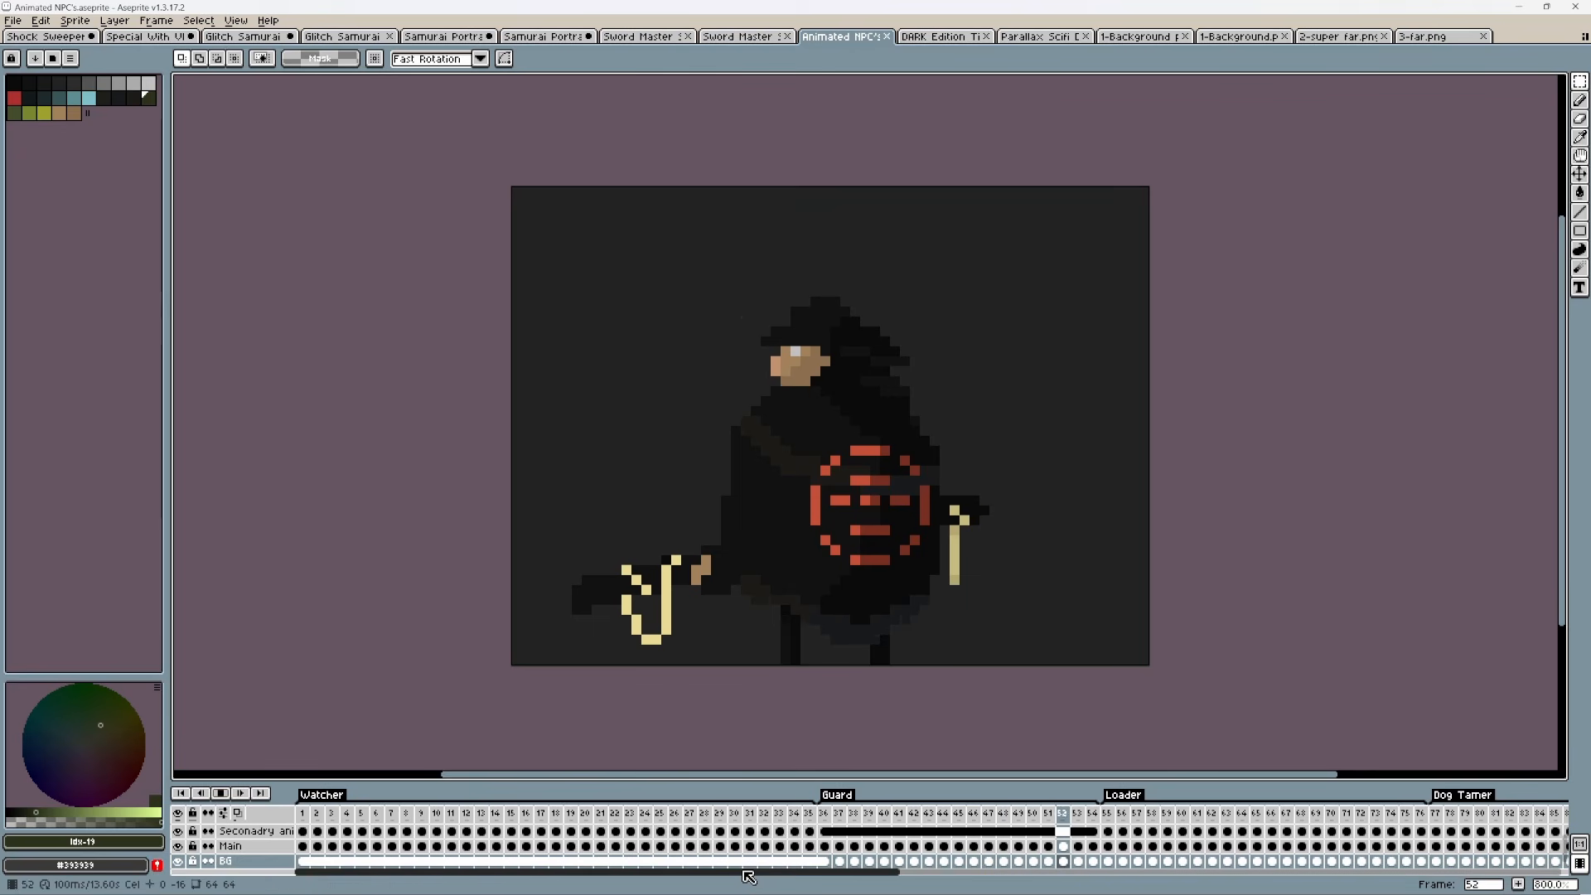
pyautogui.moveTo(741, 882); pyautogui.dragTo(1246, 887)
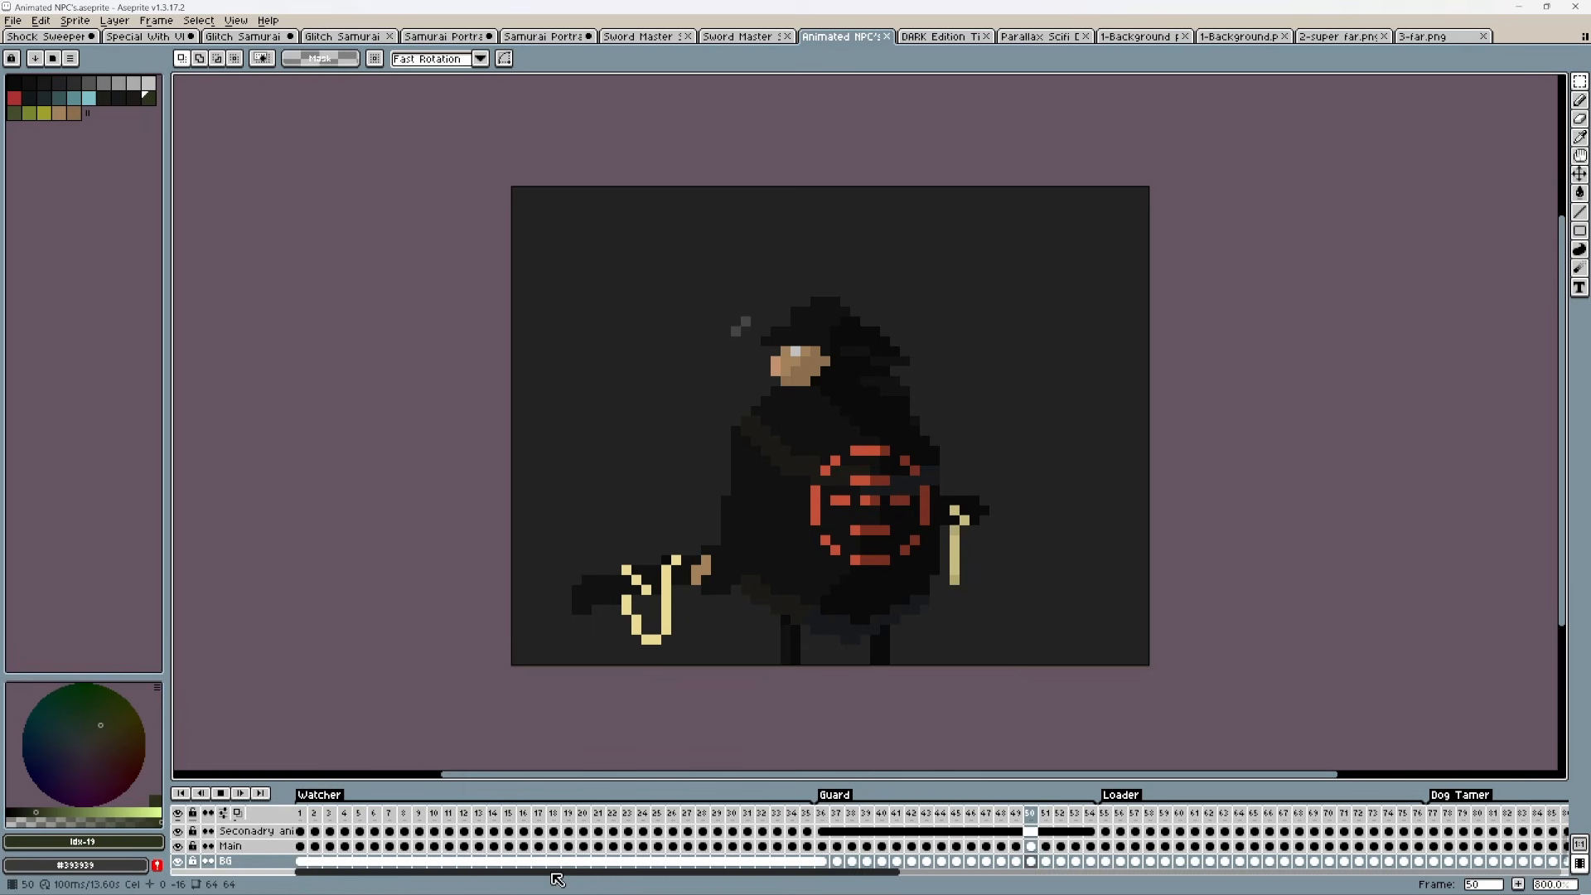
# Step: Examine the Sword Master animation file and its 90x37 sprite sheet, and play the Run animation
pyautogui.click(638, 37)
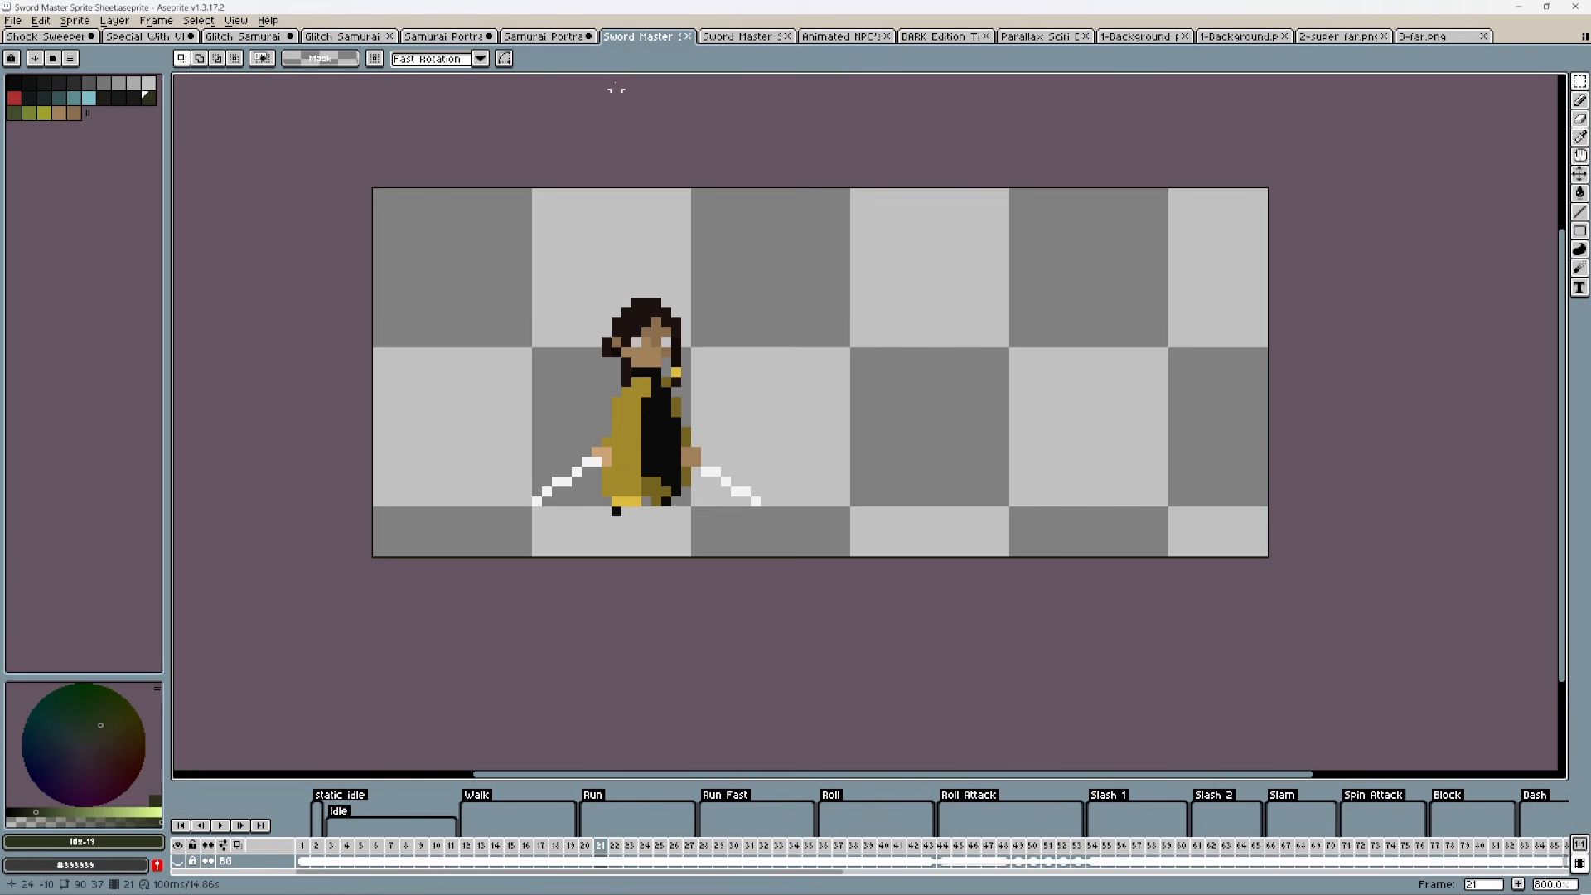
pyautogui.click(738, 36)
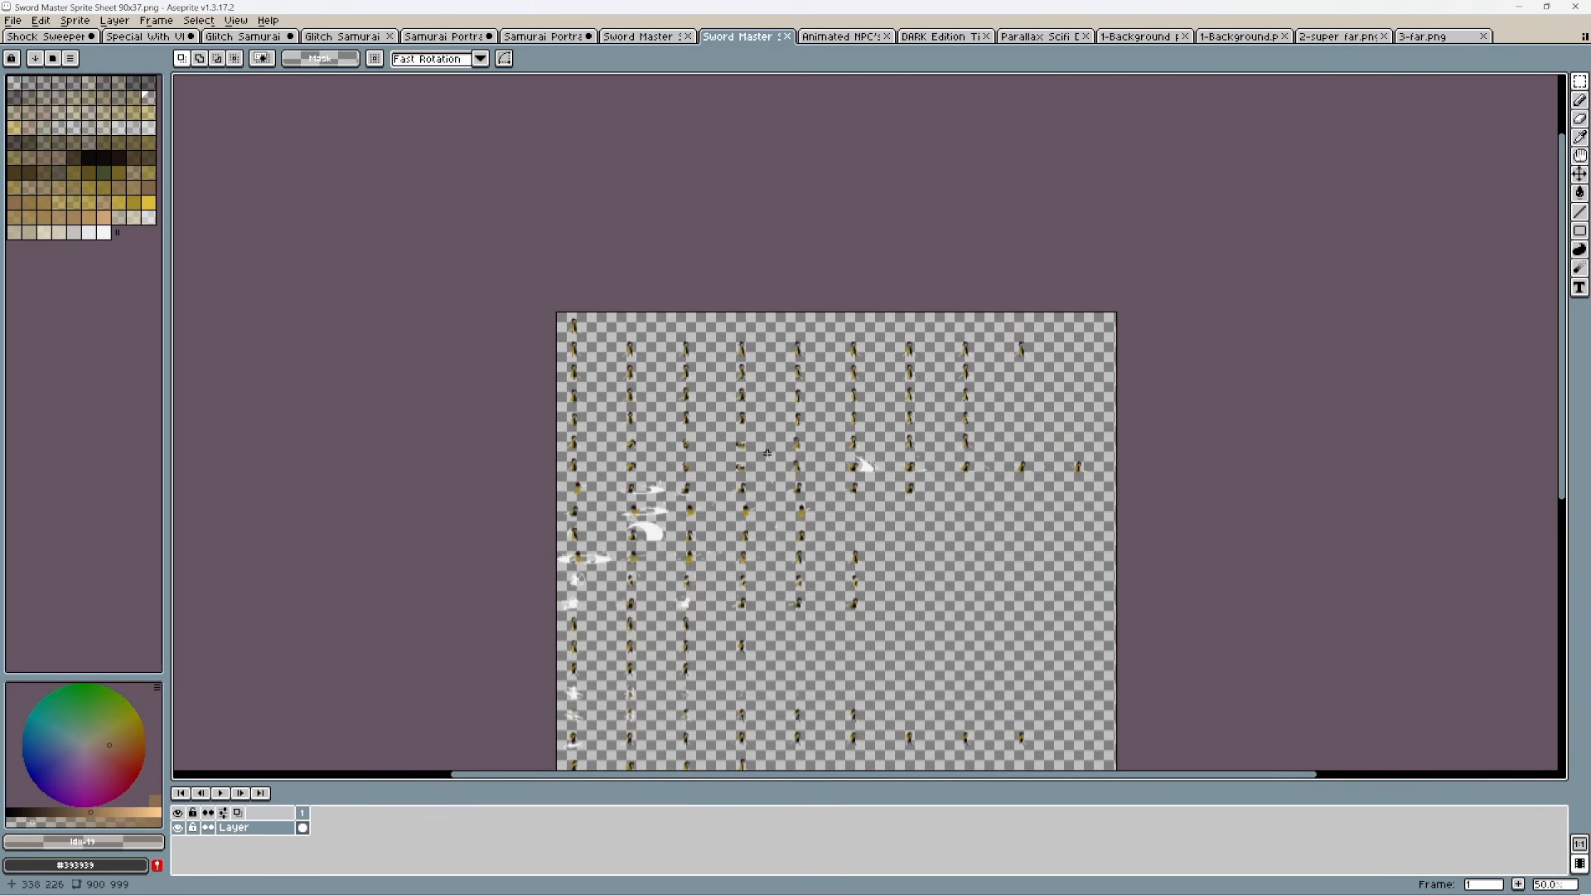
pyautogui.moveTo(795, 530); pyautogui.dragTo(744, 352)
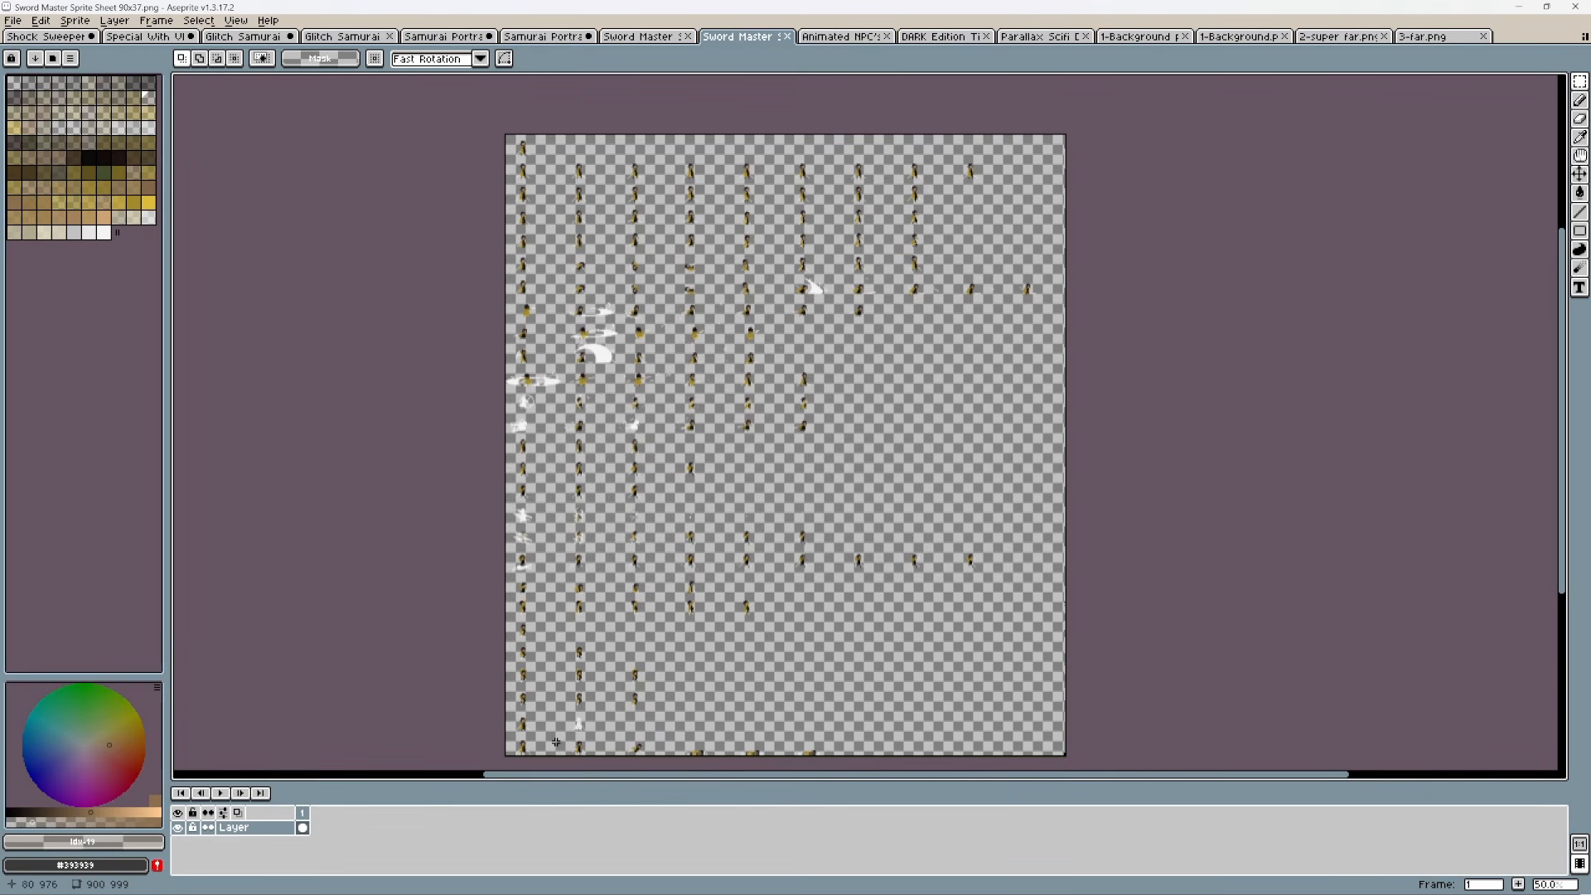
pyautogui.hotkey('ctrl', 'shift', 'Tab')
pyautogui.click(222, 826)
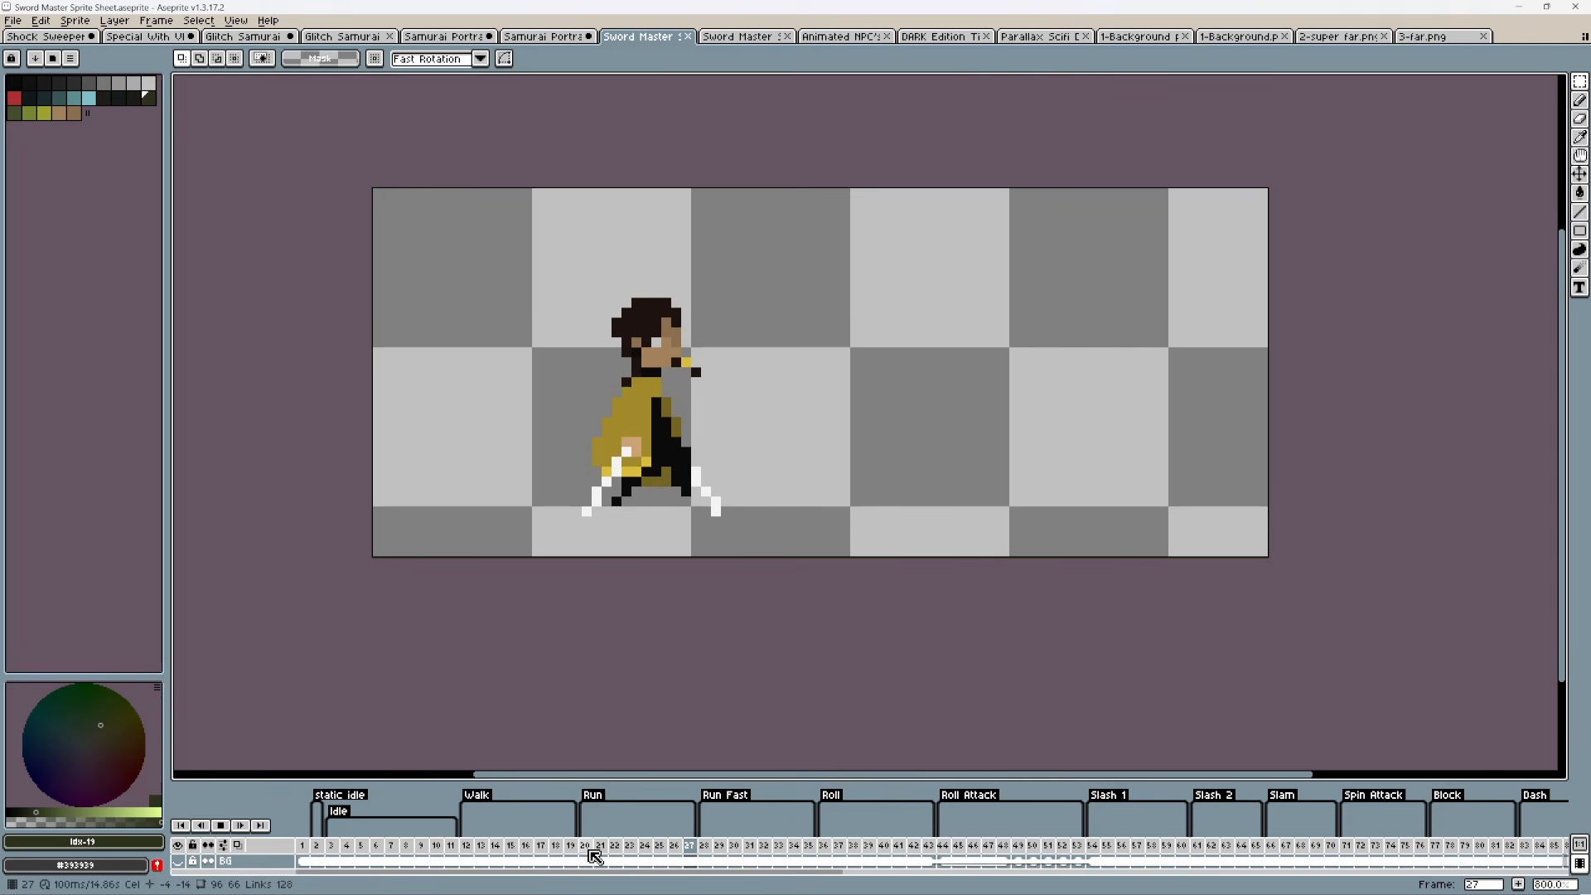
# Step: In the Sword Master 90x37 sheet, fill the second-row first sprite's hilt pixel with hand colour #cca374 and erase both swords
pyautogui.hotkey('ctrl', 'Tab')
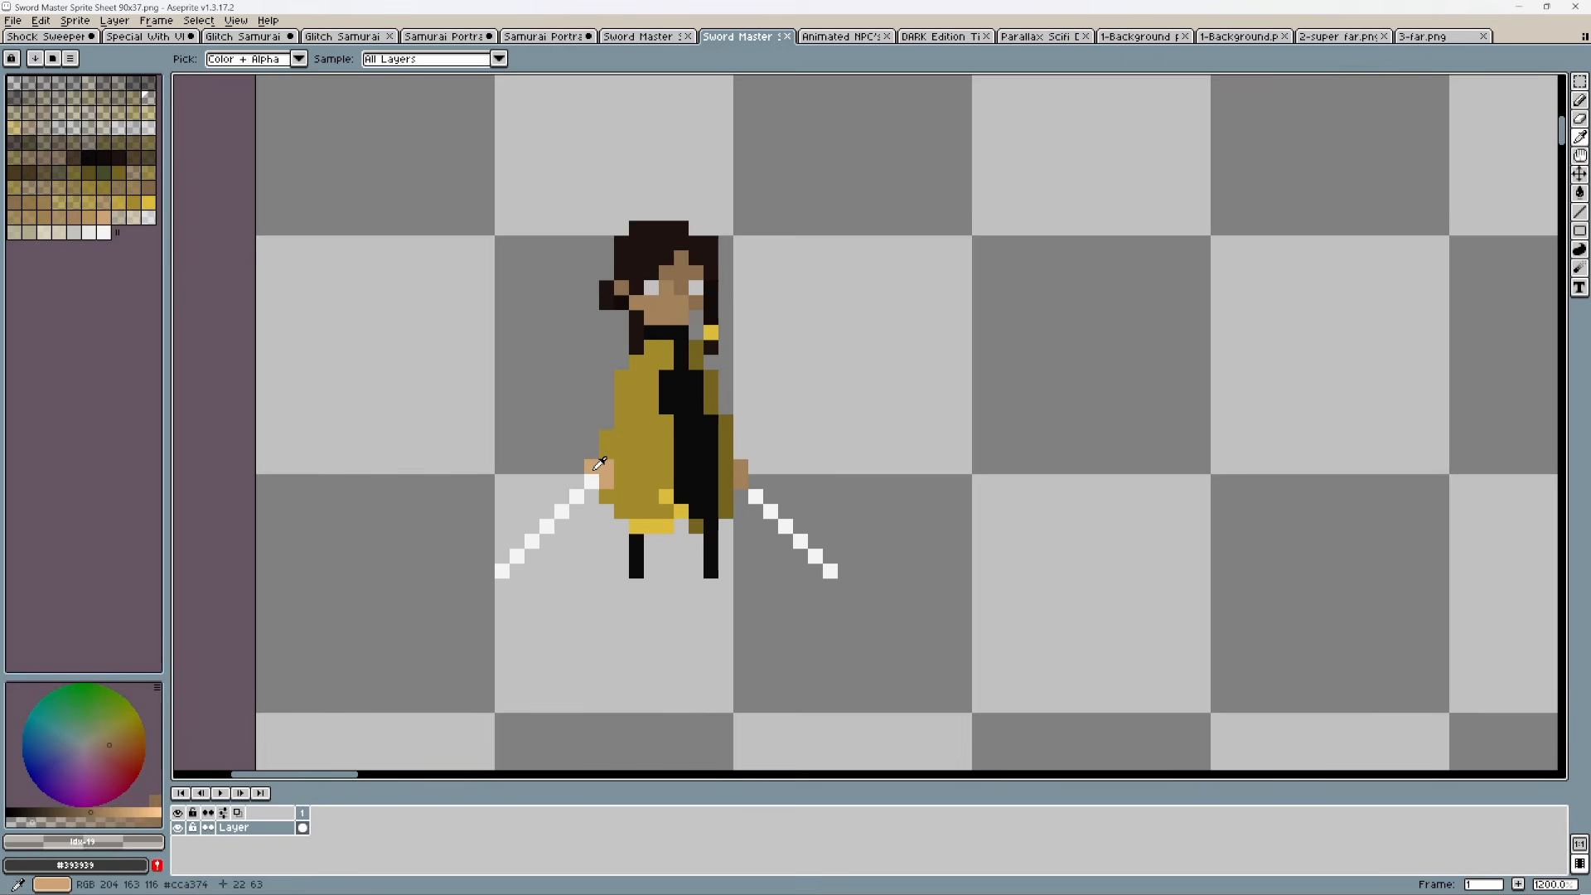
pyautogui.click(599, 462)
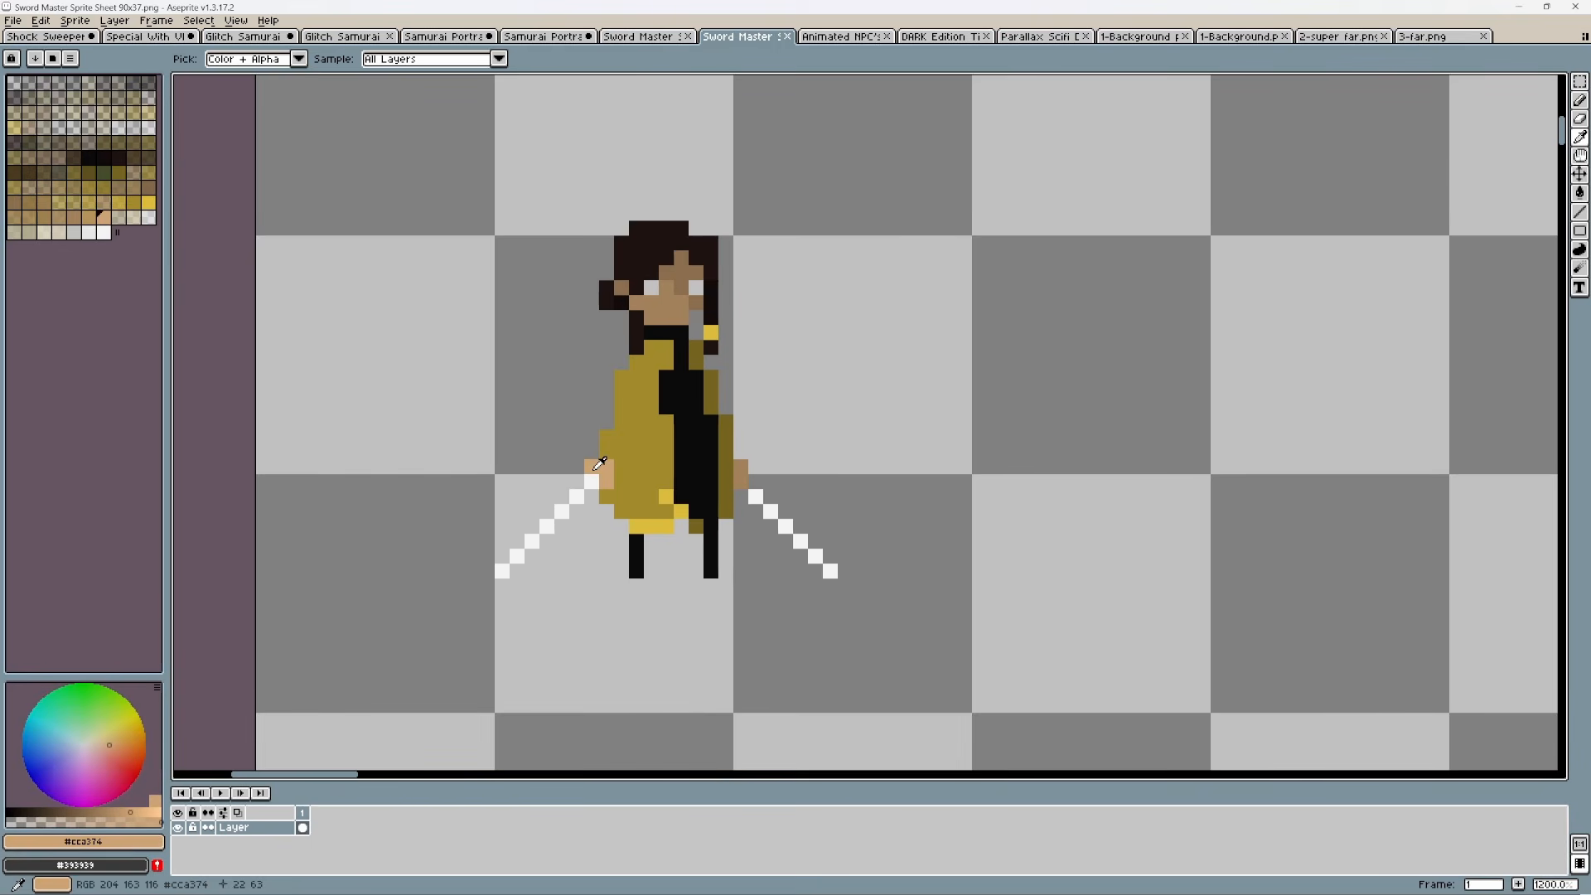
pyautogui.click(1580, 100)
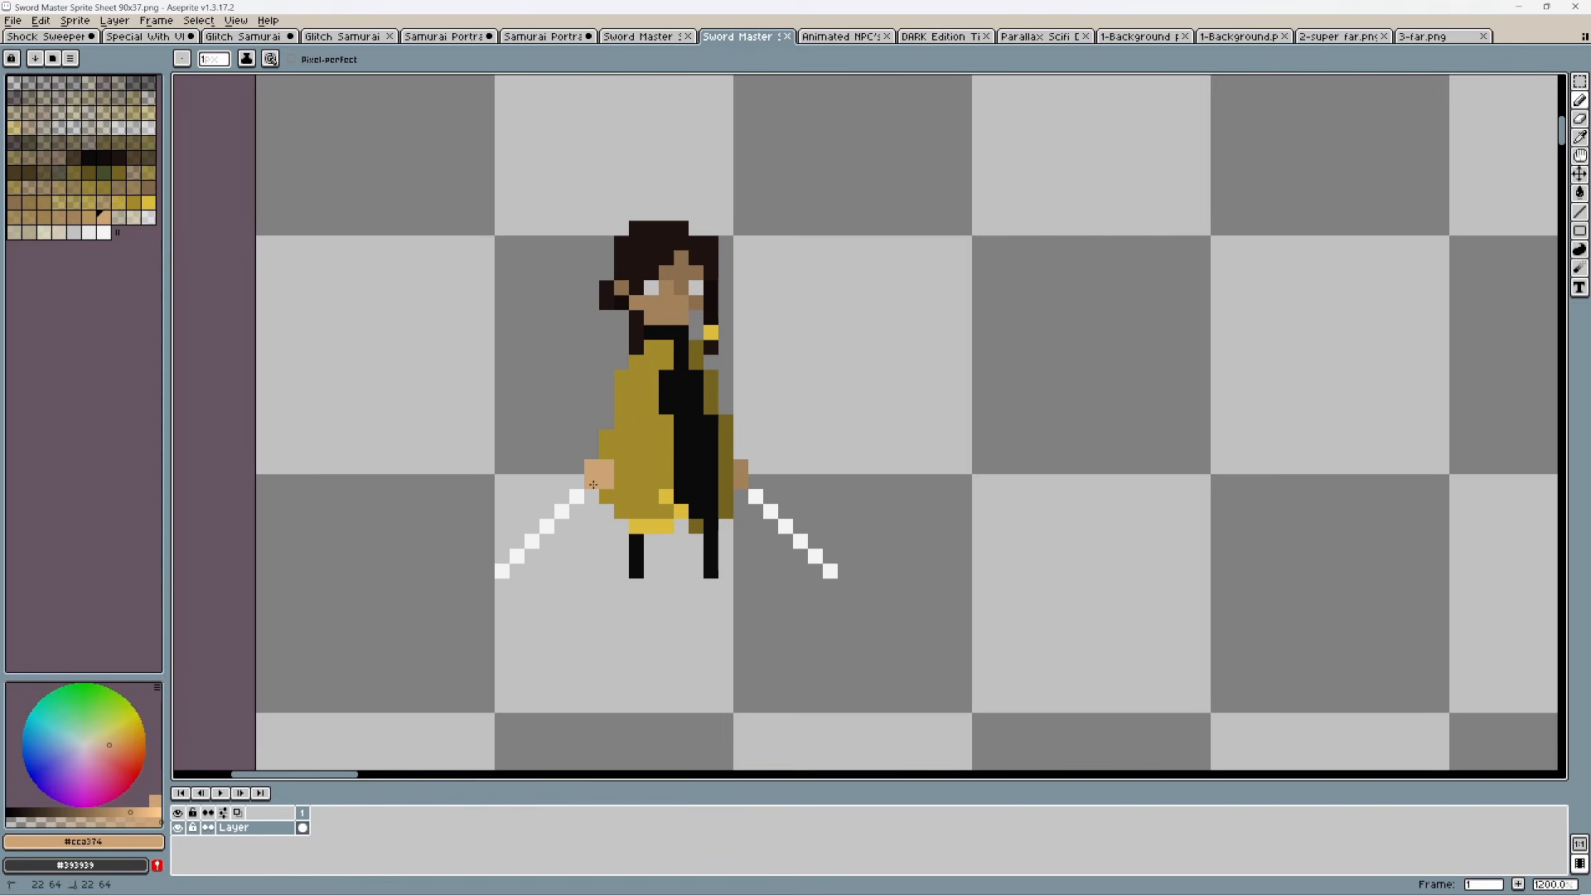
pyautogui.click(1582, 120)
pyautogui.moveTo(577, 496); pyautogui.dragTo(503, 572)
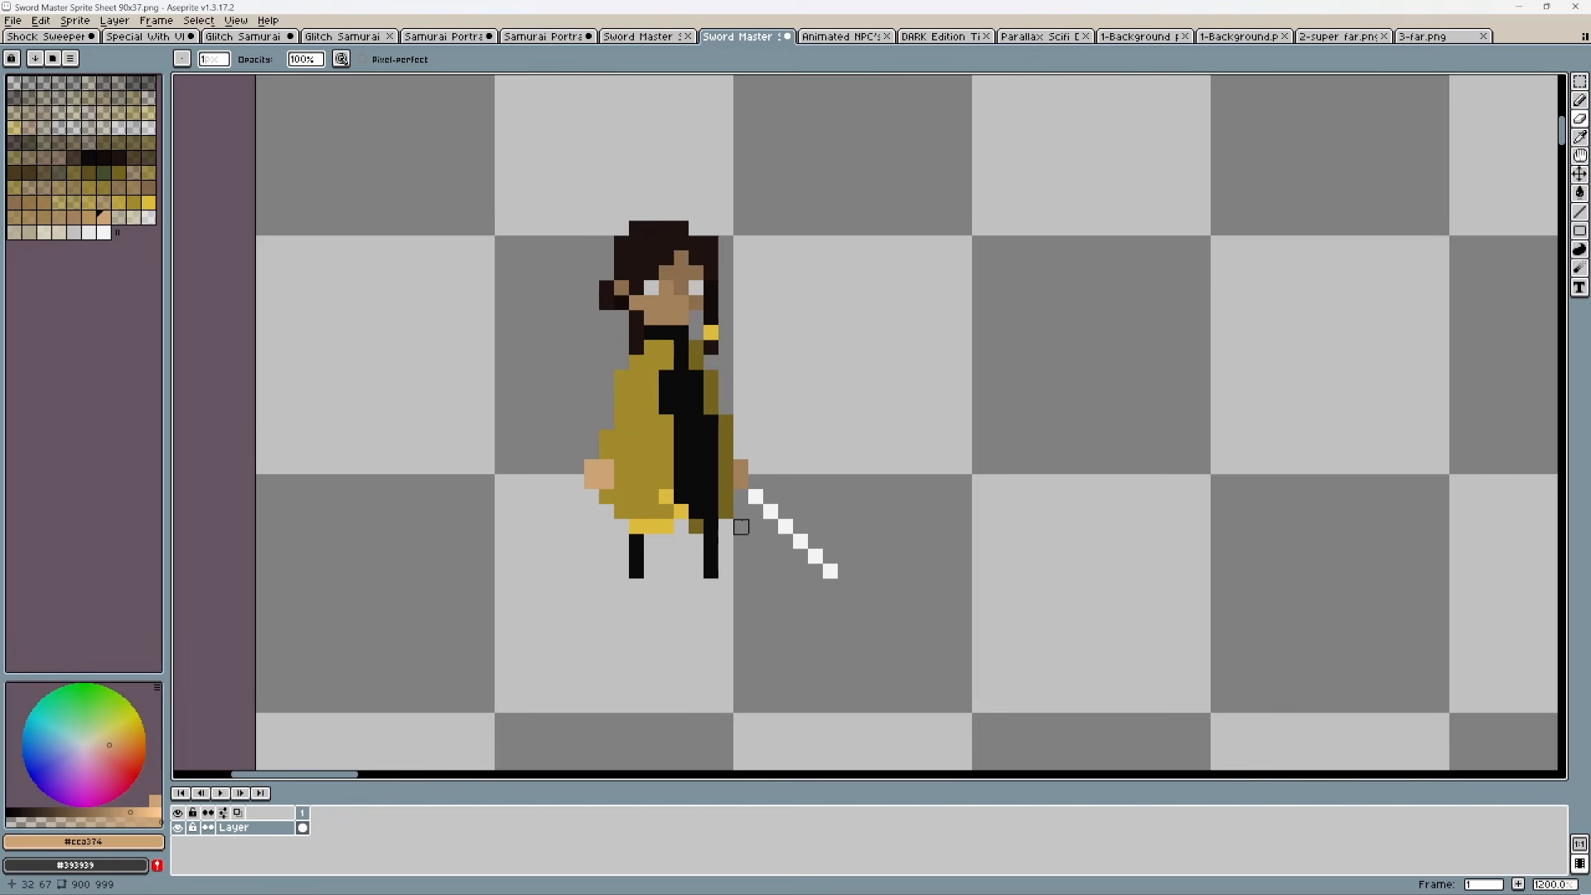
pyautogui.moveTo(756, 511); pyautogui.dragTo(830, 572)
# Step: On the next swordless edit, fill the hilt pixel with hand colour #cca374 and paint the coat's mustard colour over the sword pixels
pyautogui.scroll(-2, 970, 556)
pyautogui.moveTo(1098, 561); pyautogui.dragTo(462, 543)
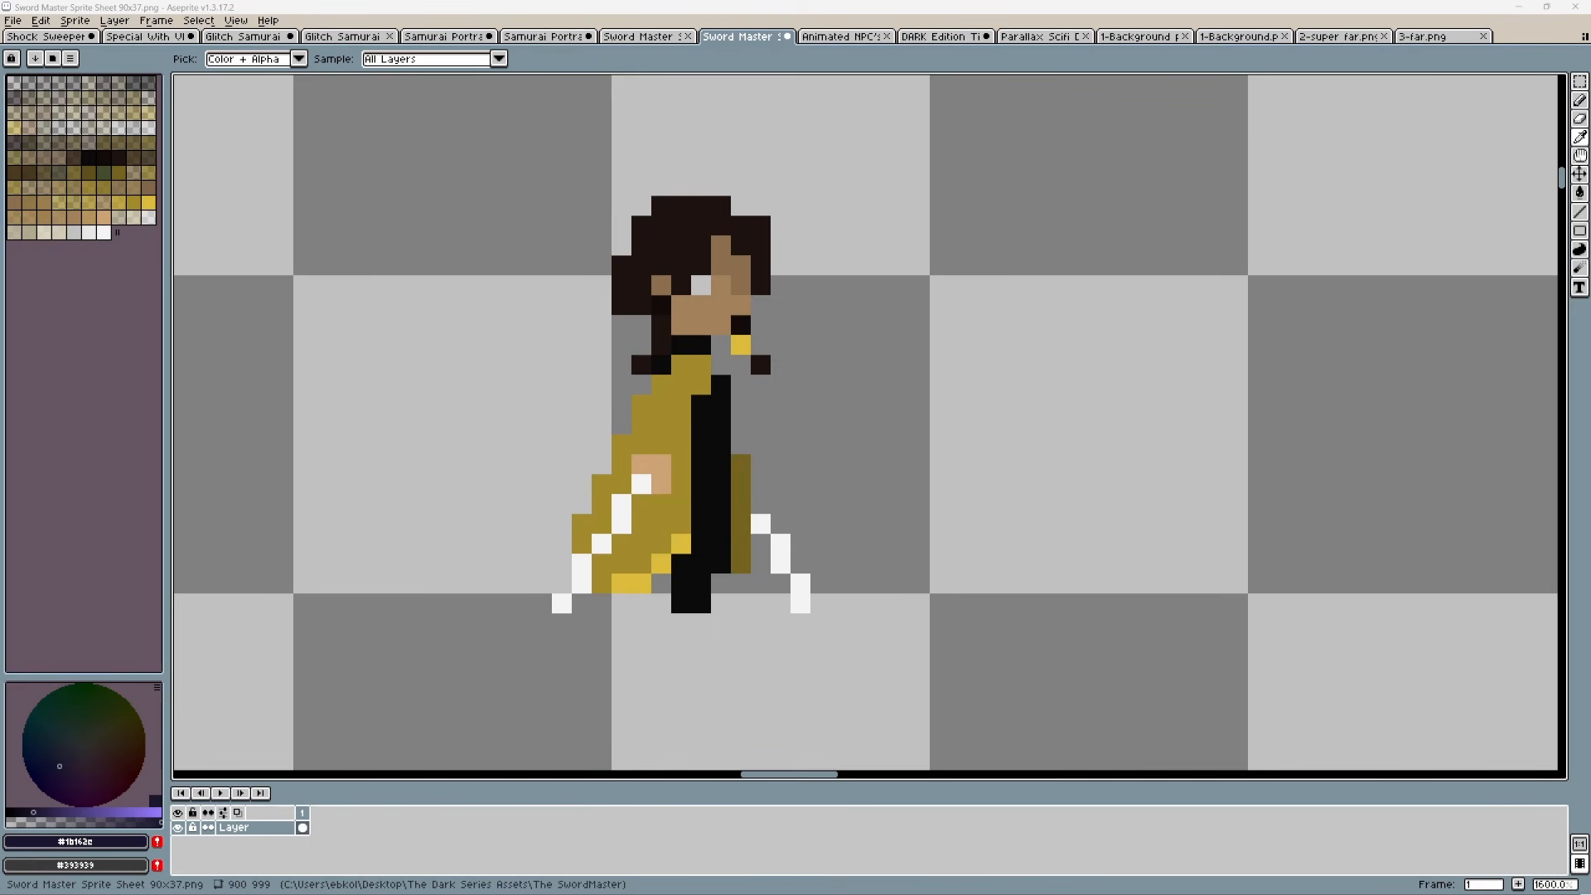
pyautogui.click(644, 486)
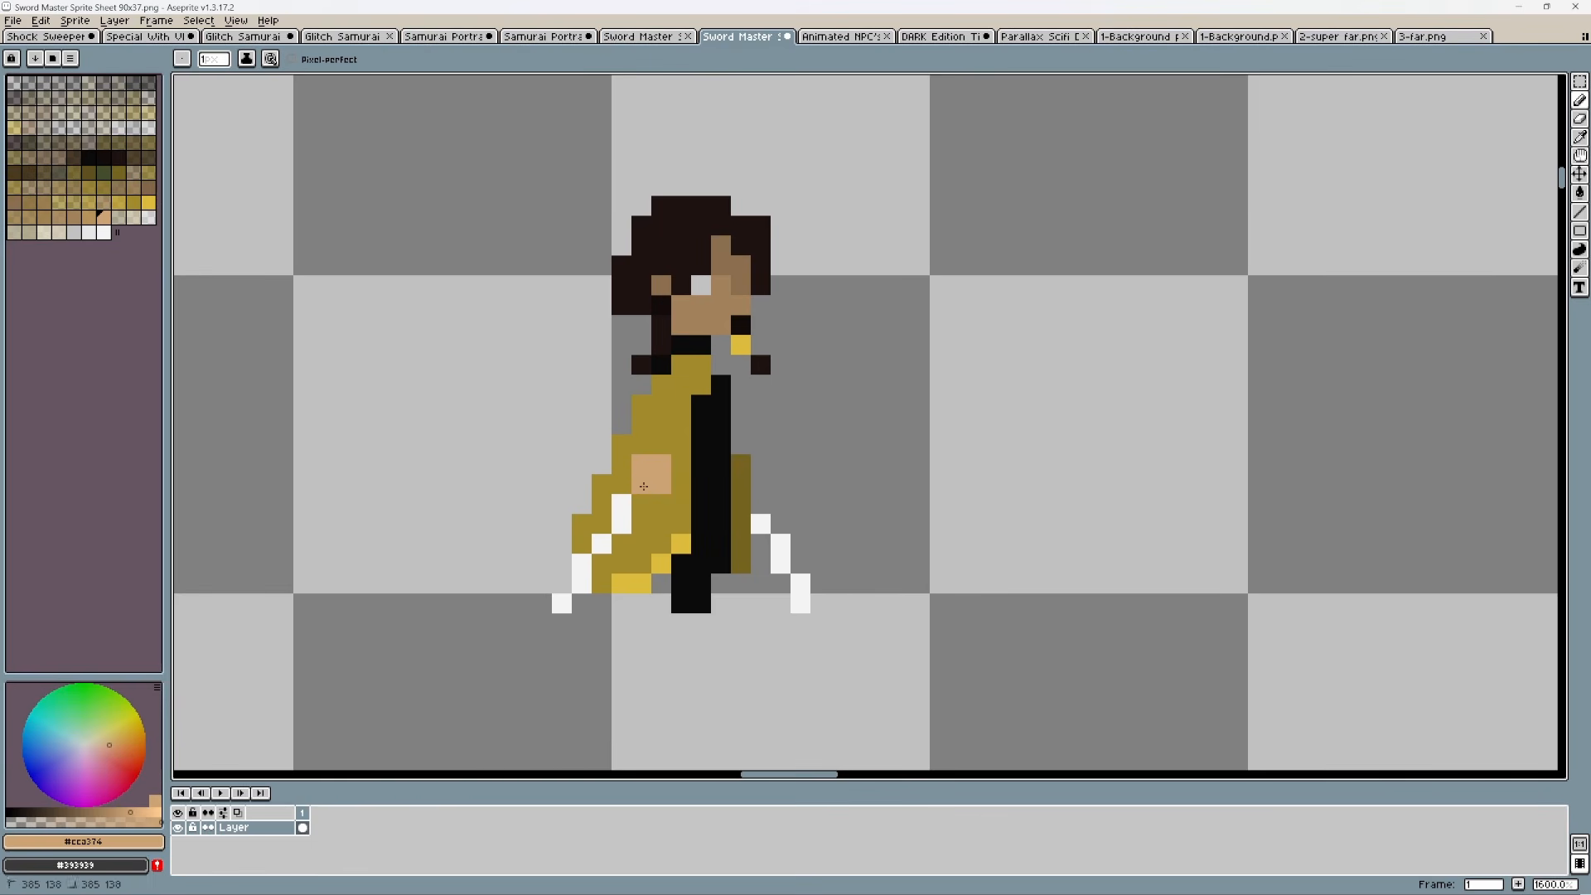
pyautogui.keyDown('alt'); pyautogui.click(639, 503); pyautogui.keyUp('alt')
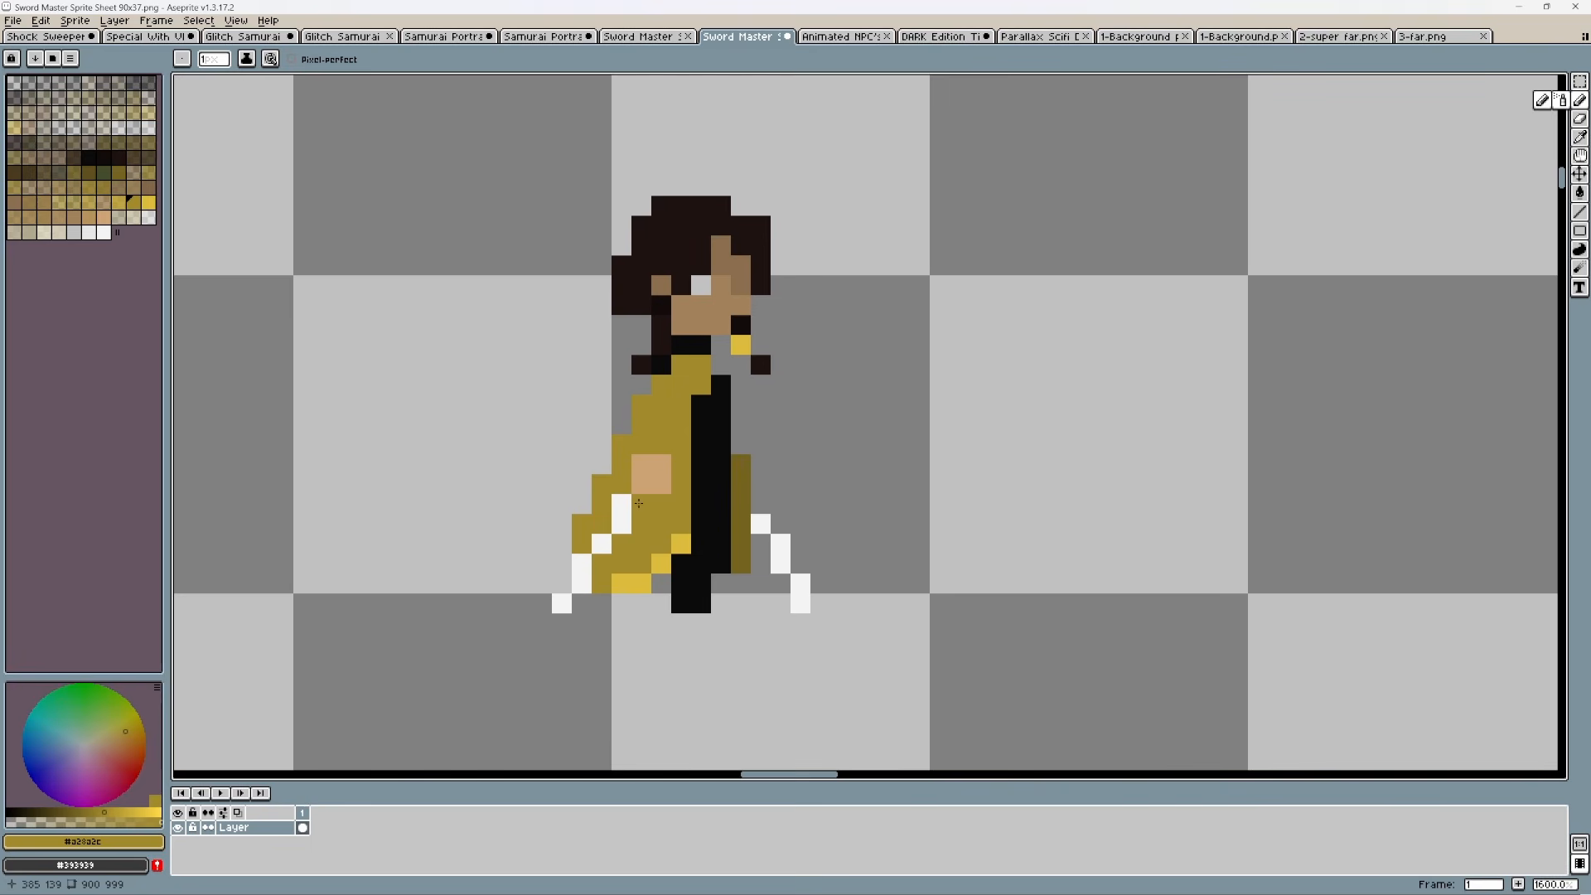
pyautogui.click(621, 524)
pyautogui.click(602, 543)
pyautogui.click(581, 564)
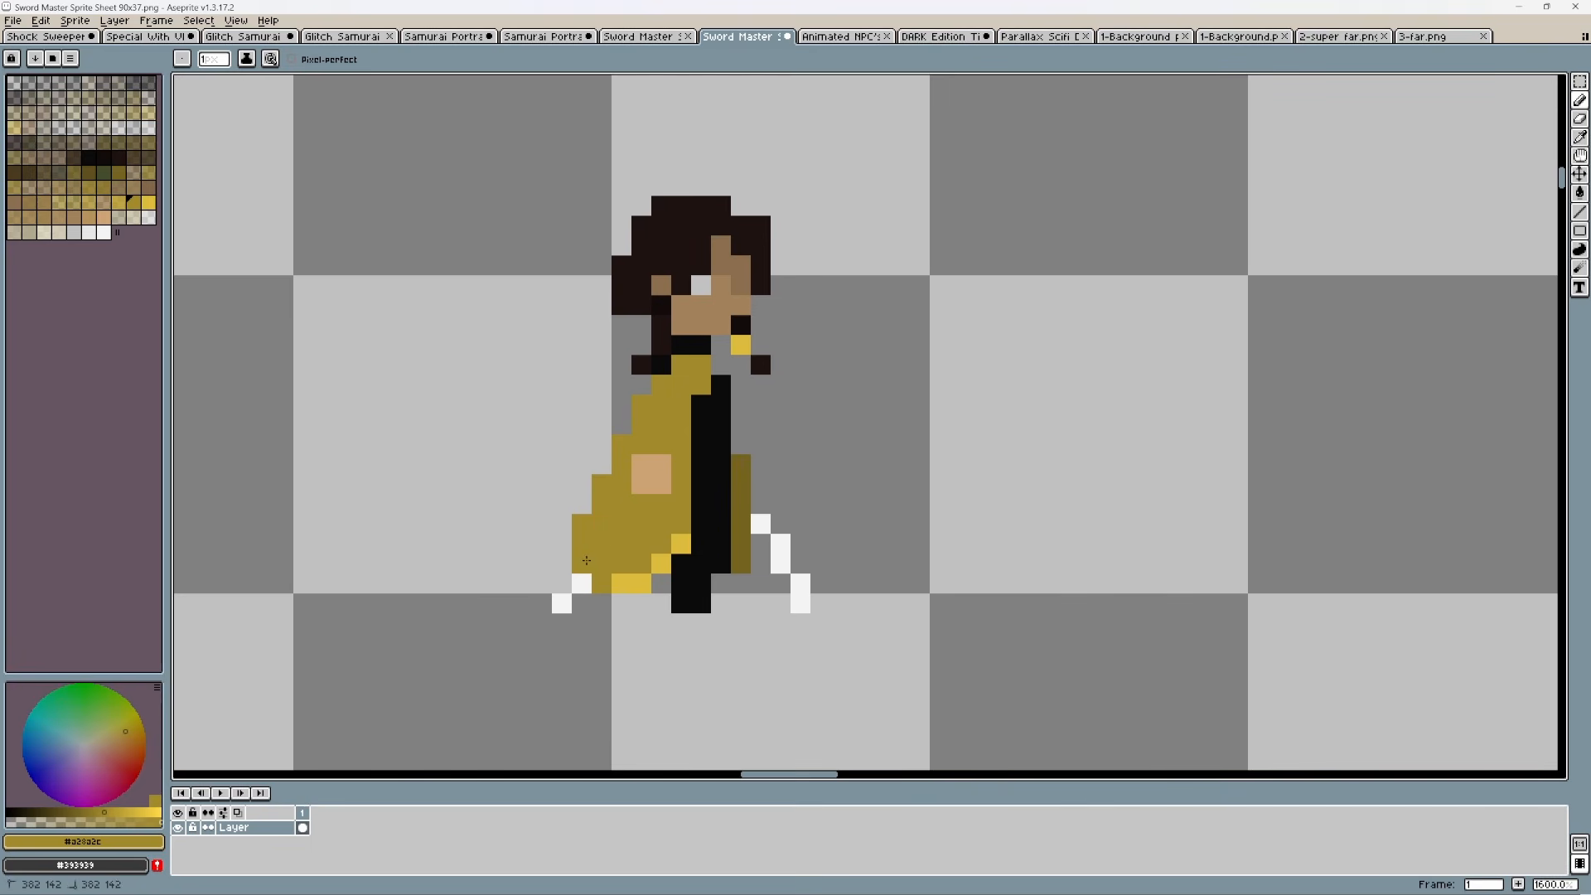
pyautogui.click(585, 580)
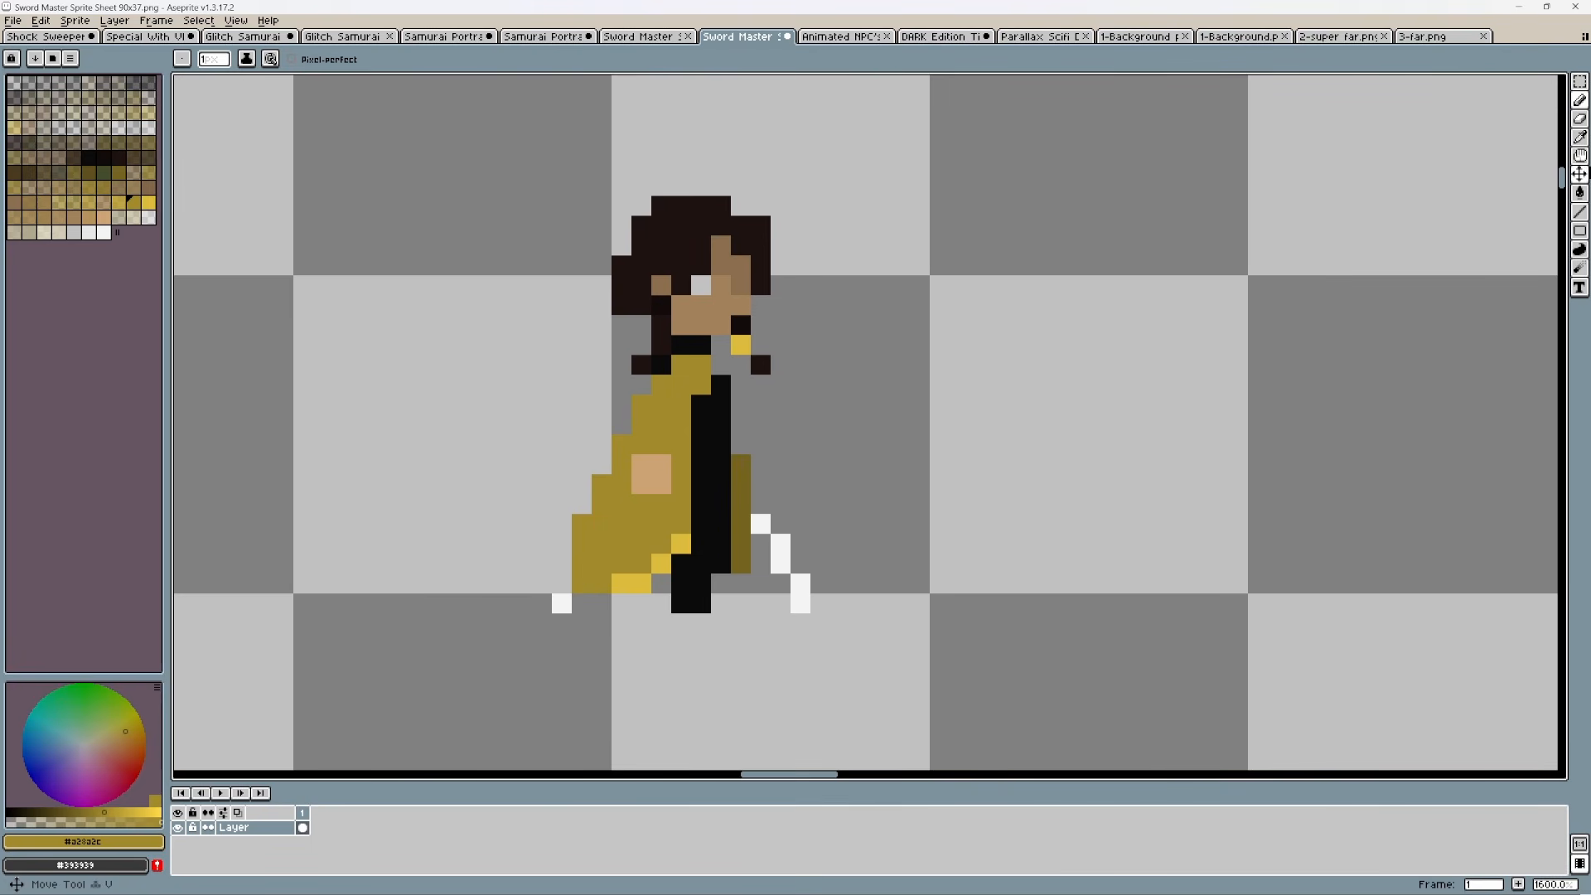
# Step: Erase the remaining white sword pixels on both sides of this Sword Master sprite, and play the No Swords animation
pyautogui.click(1579, 118)
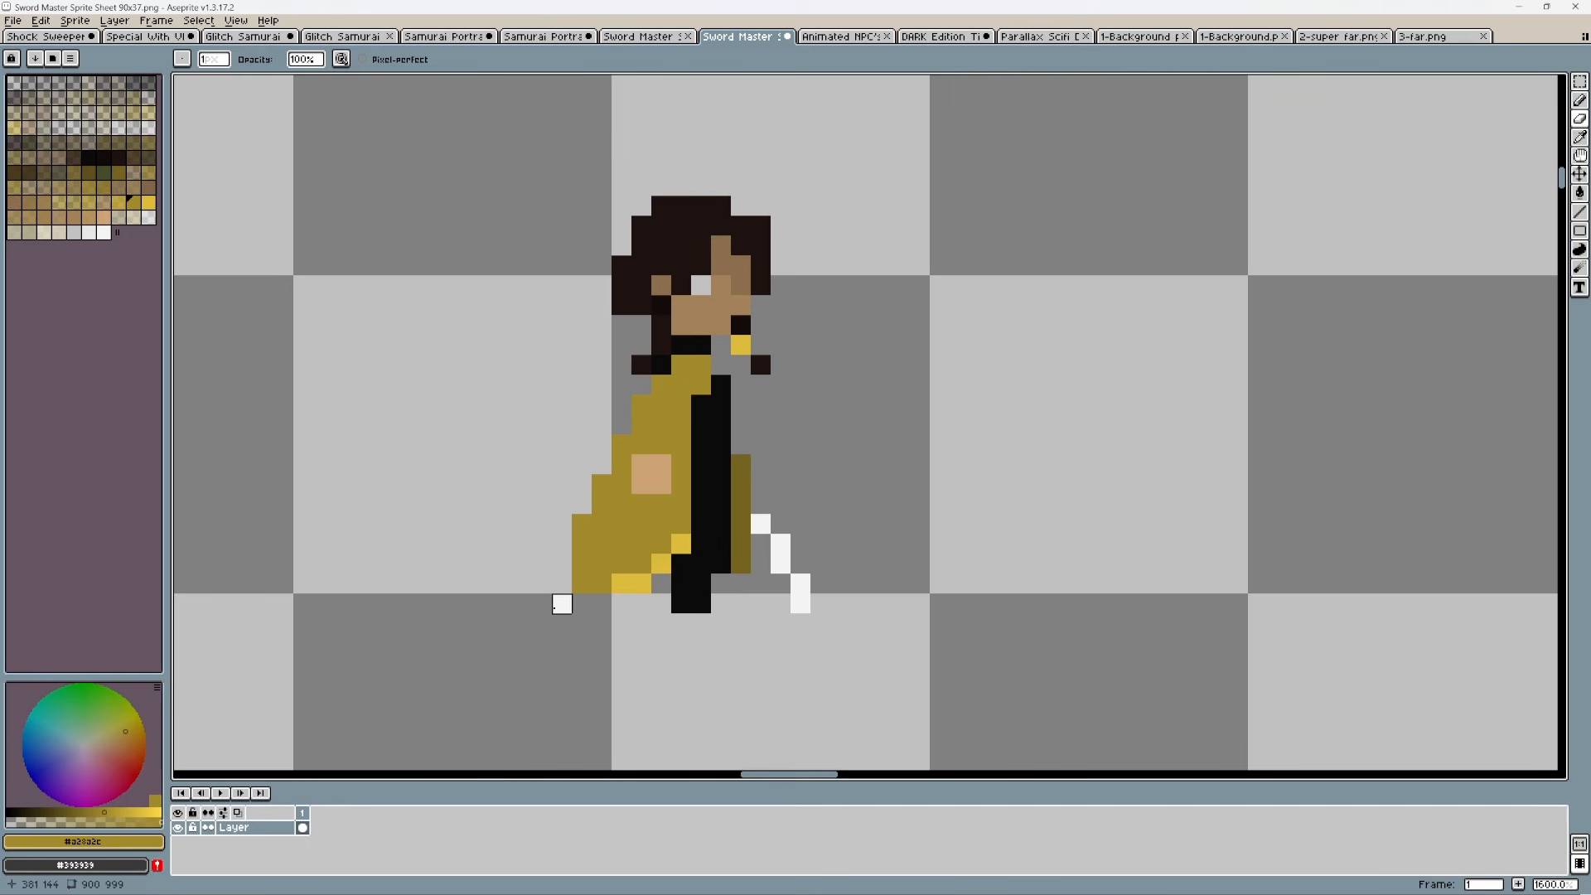
pyautogui.click(562, 604)
pyautogui.click(800, 604)
pyautogui.click(800, 583)
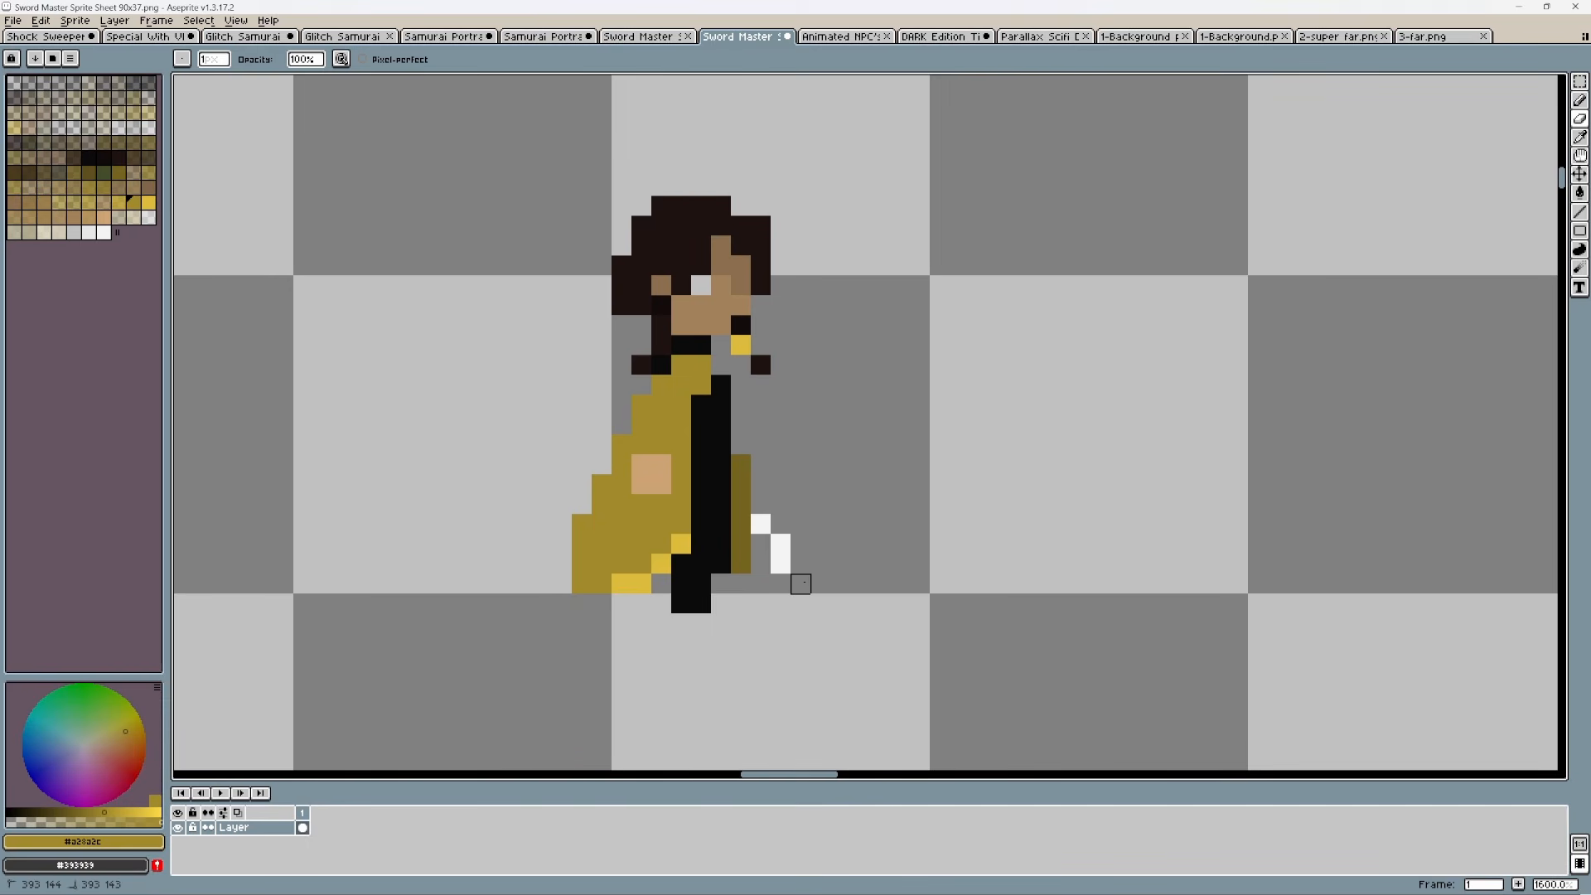
pyautogui.click(780, 564)
pyautogui.click(779, 544)
pyautogui.click(761, 523)
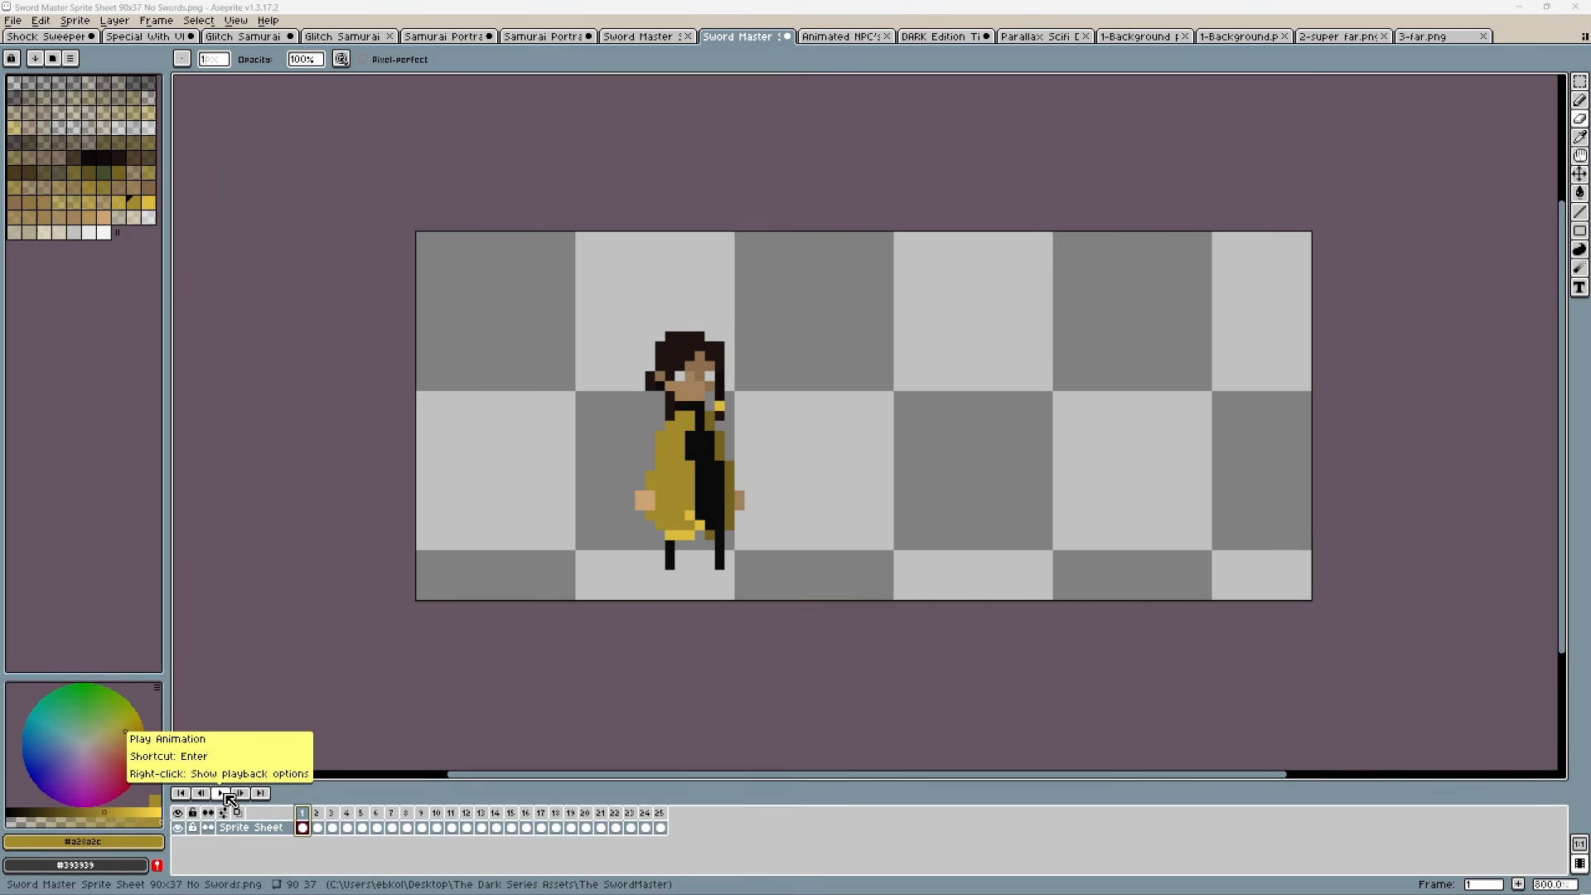
pyautogui.click(220, 793)
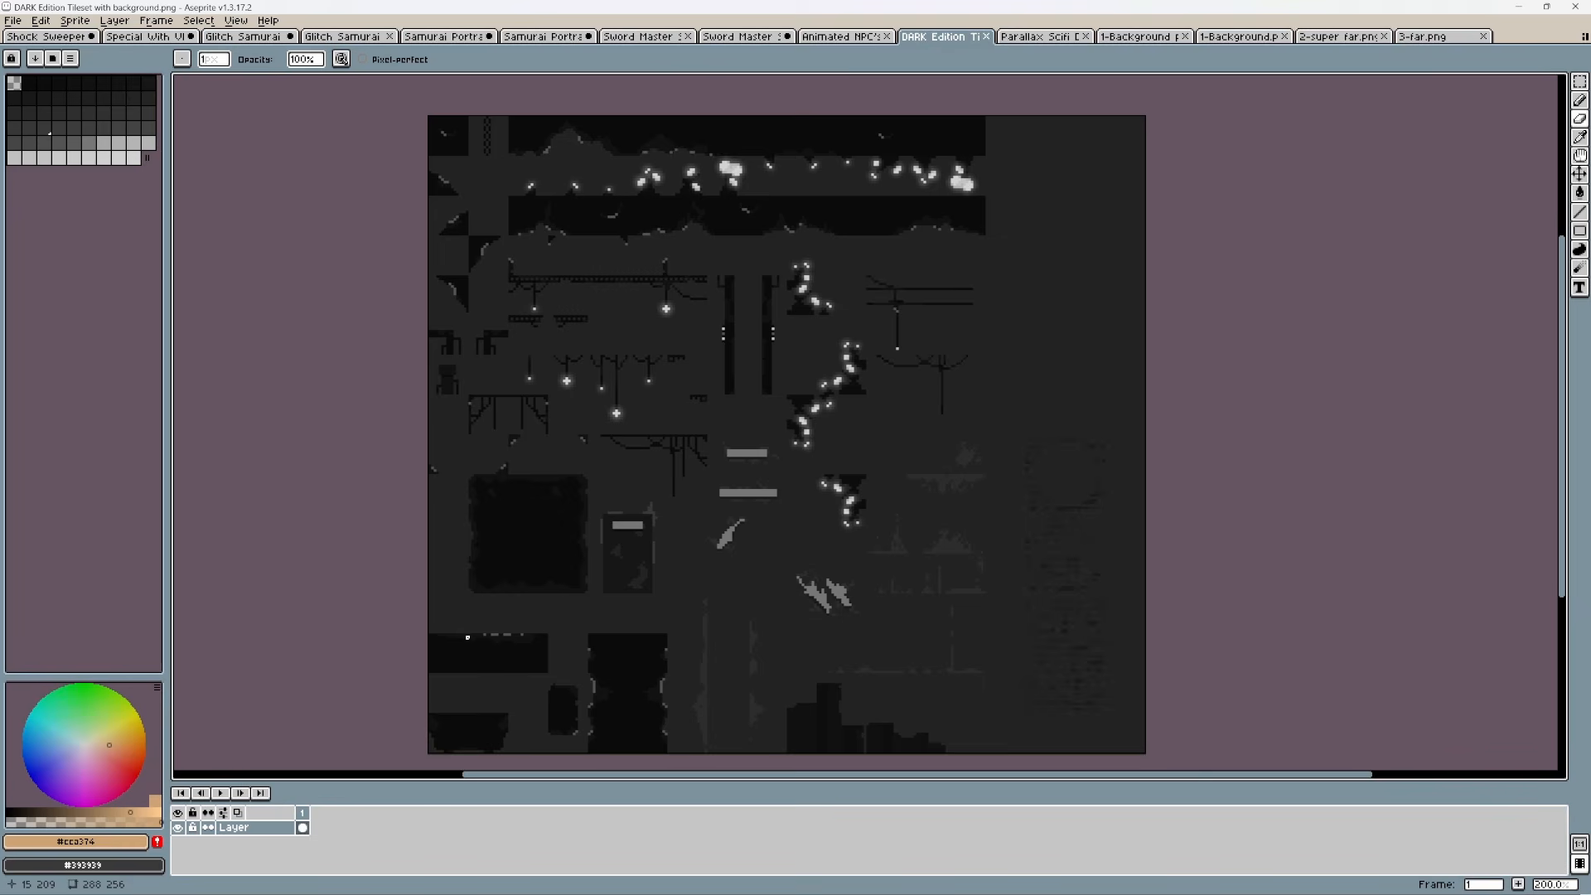
# Step: Try recolouring the DARK Edition tileset with Hue/Saturation, using saturation 97 and hue -159, and cancel the adjustment
pyautogui.scroll(1, 495, 595)
pyautogui.moveTo(767, 517); pyautogui.dragTo(667, 677)
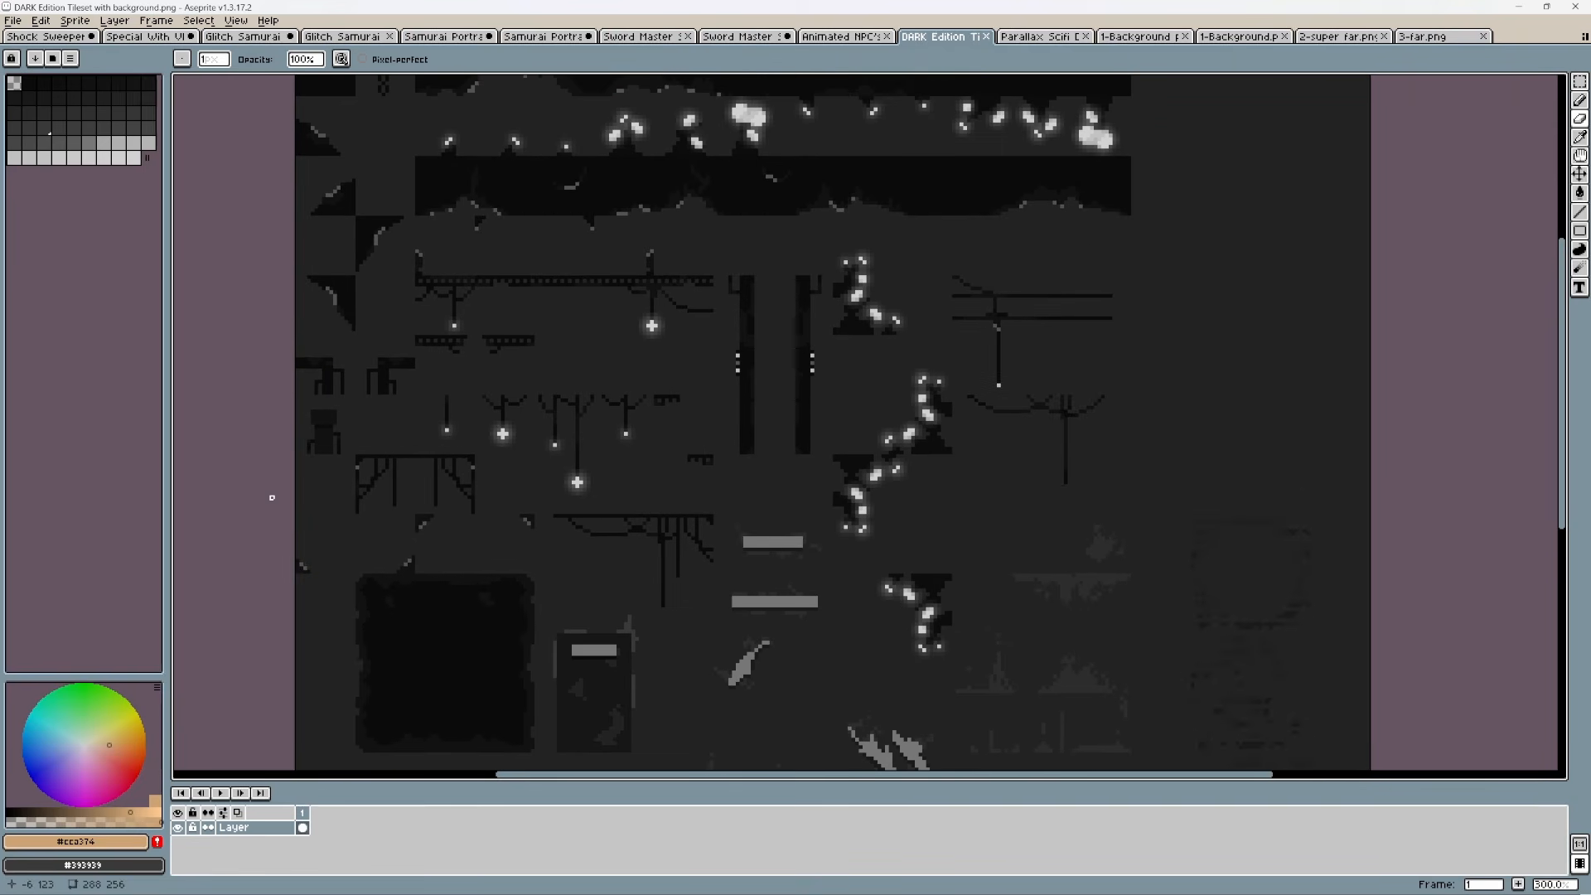
pyautogui.scroll(1, 745, 166)
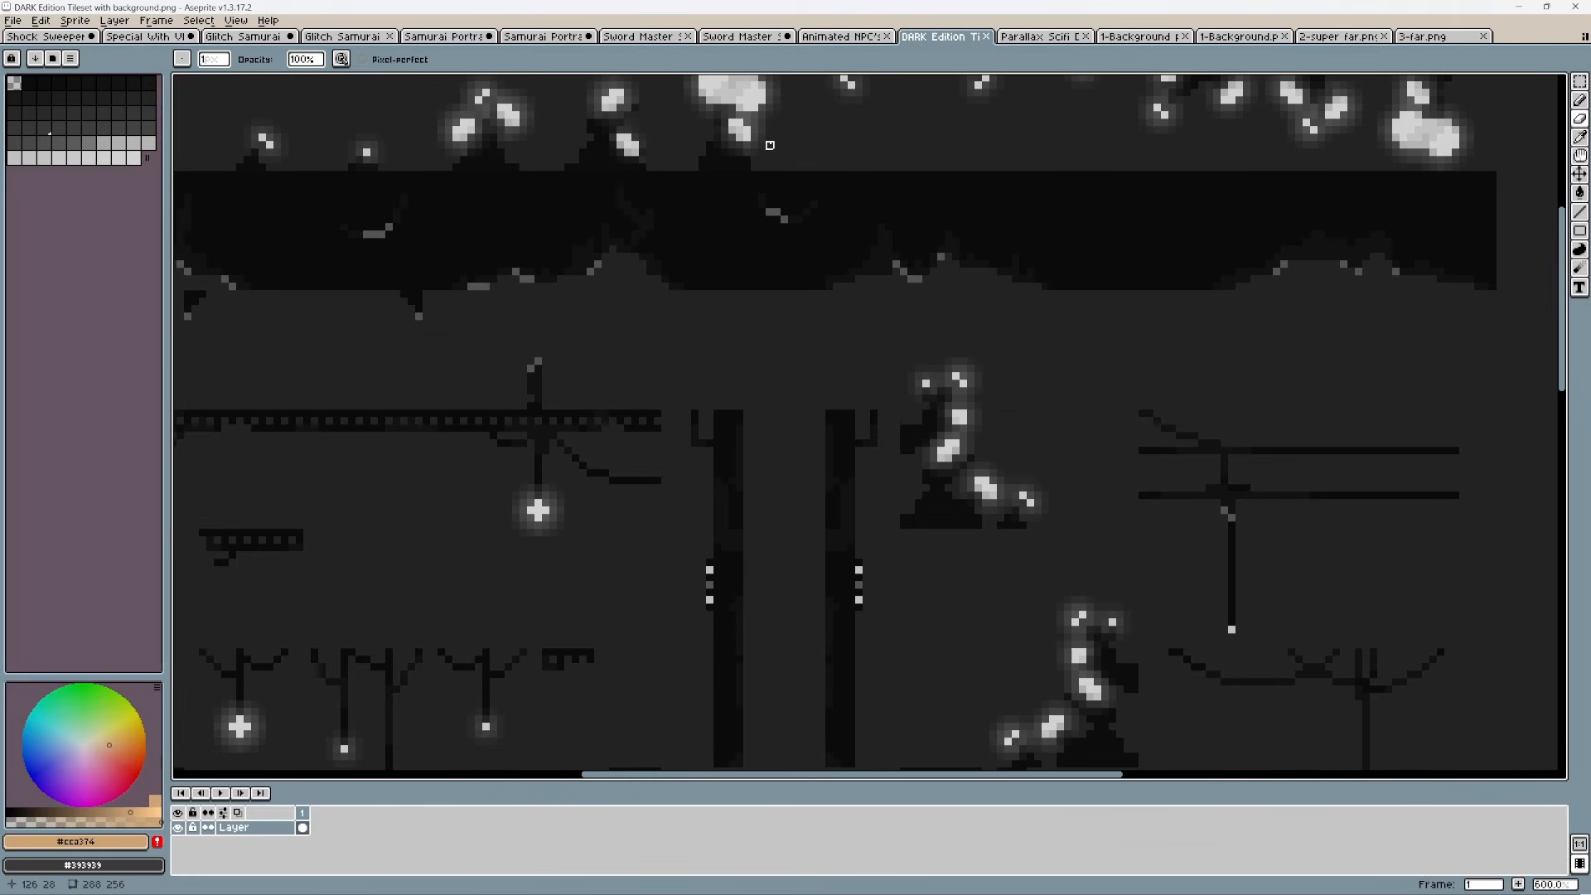
pyautogui.scroll(2, 711, 373)
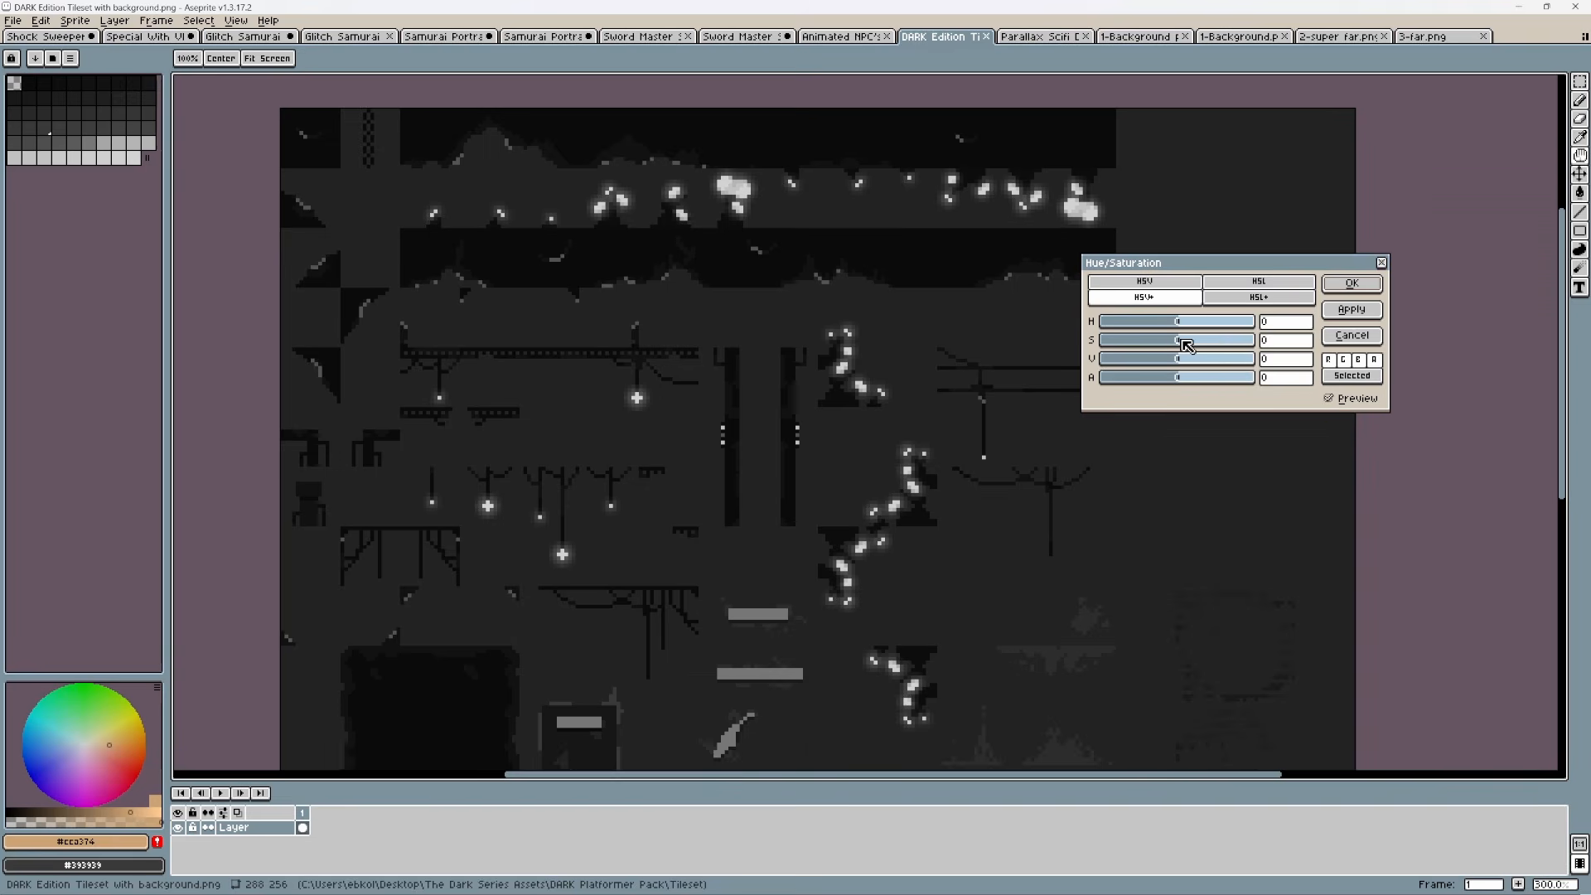
pyautogui.moveTo(1210, 340); pyautogui.dragTo(1251, 339)
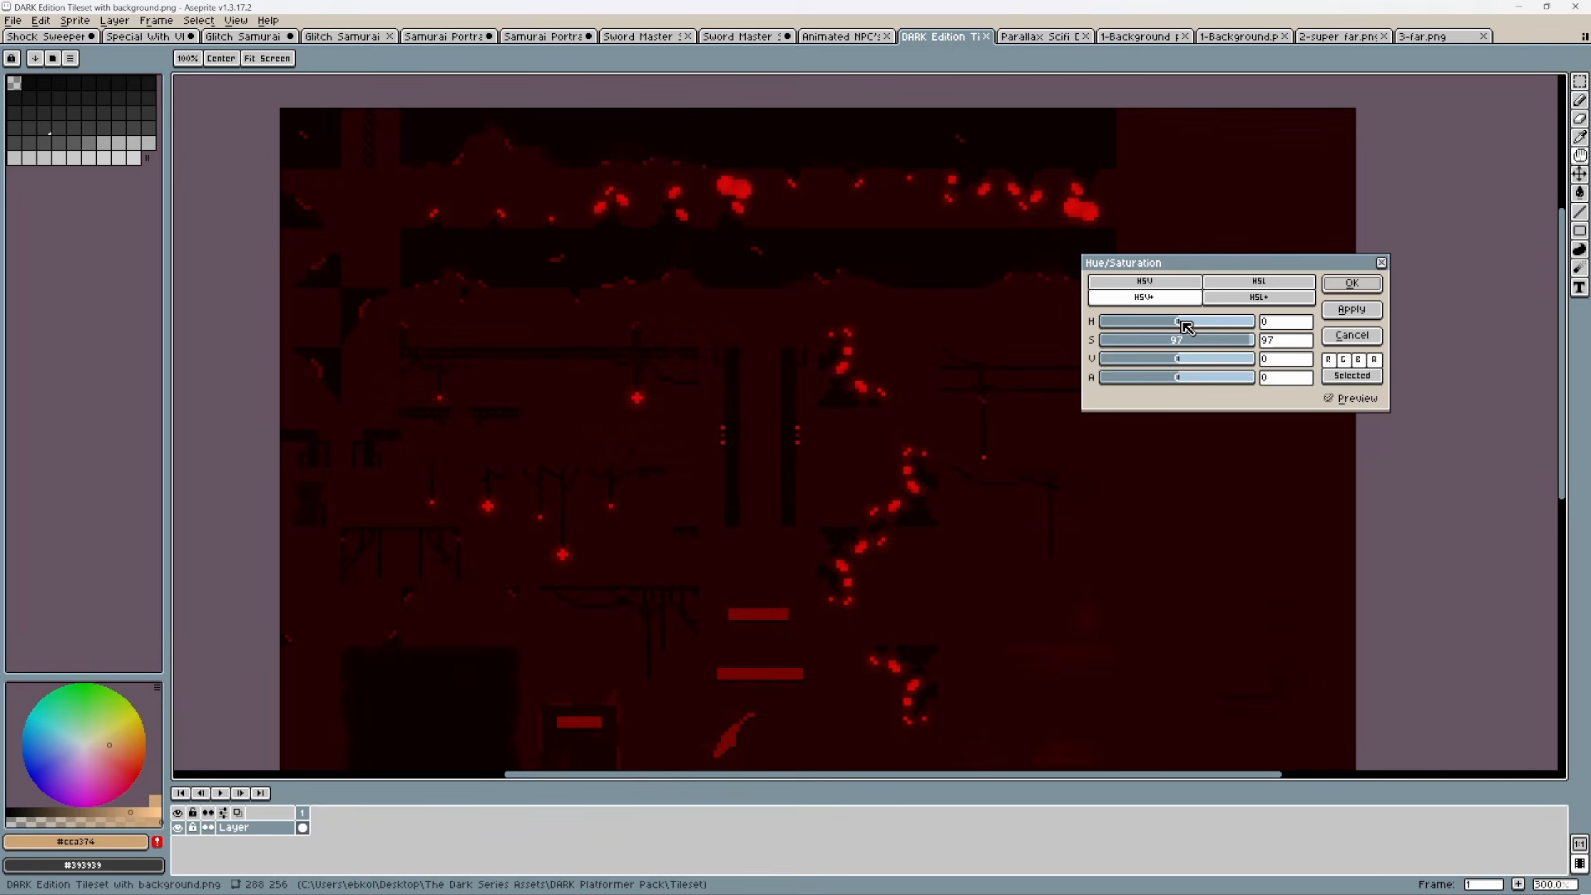
pyautogui.moveTo(1183, 322); pyautogui.dragTo(1119, 327)
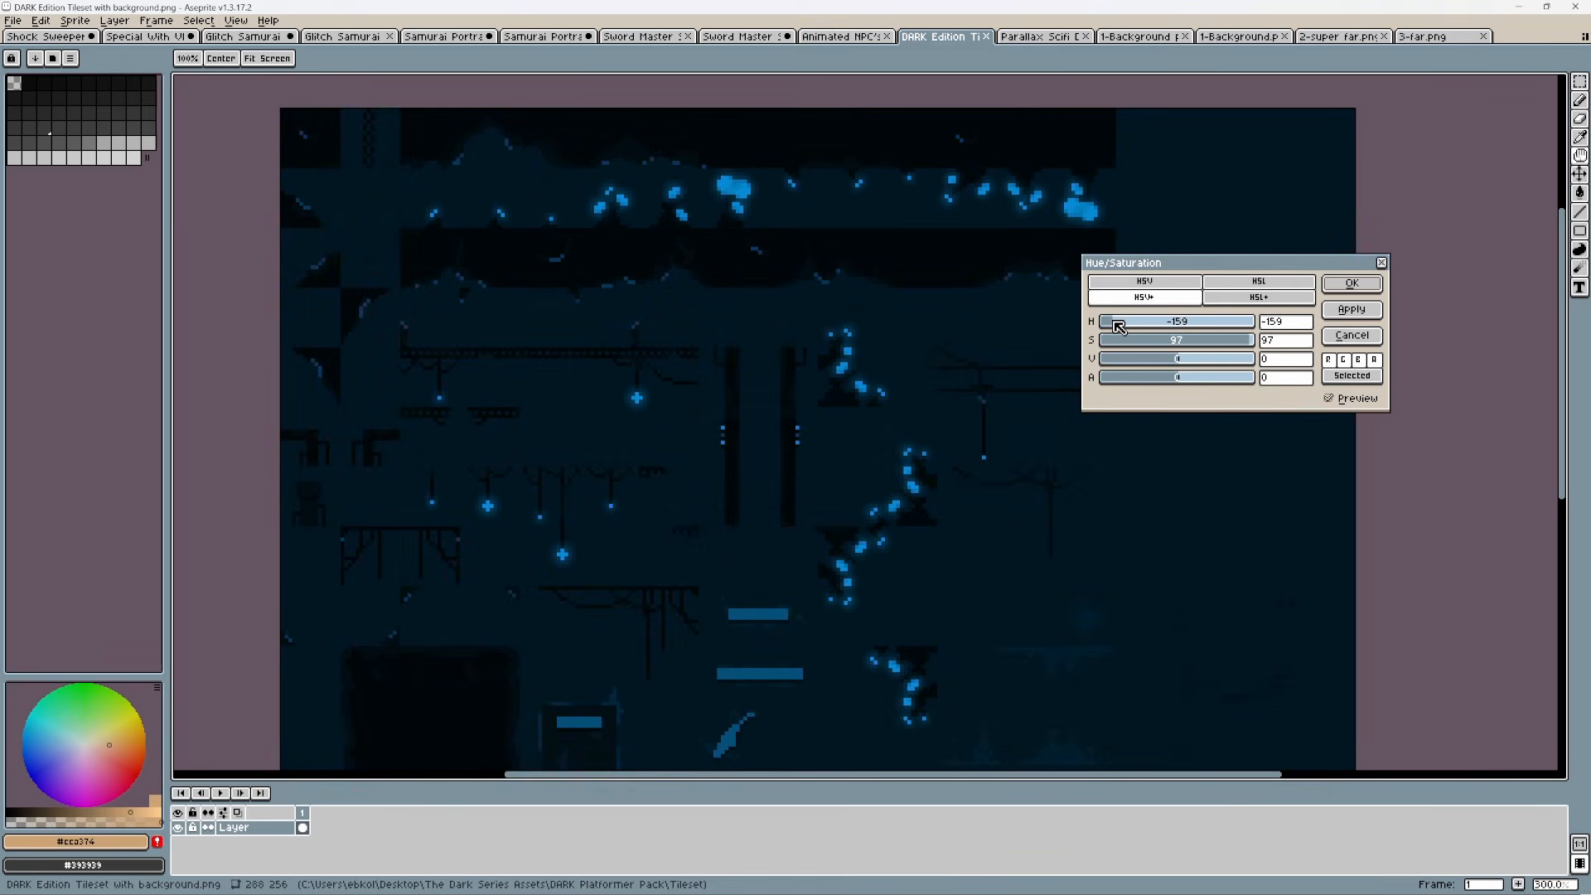
pyautogui.press('Escape')
# Step: Open the Aseprite scripts folder and read through the code of swap_whites_to_yellow (4).lua
pyautogui.click(13, 20)
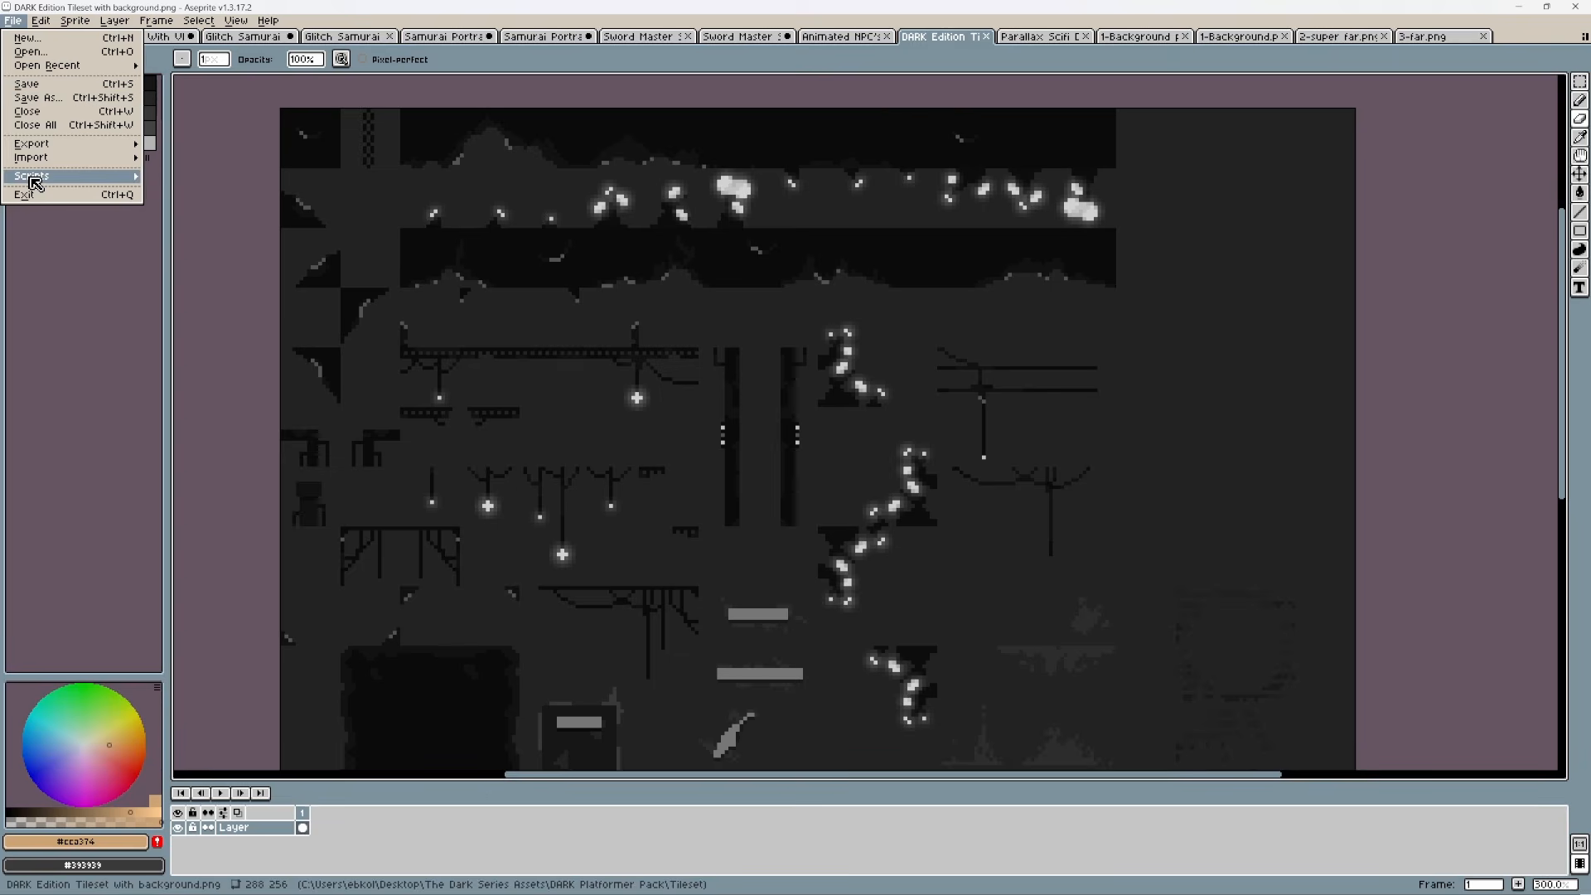
pyautogui.moveTo(35, 182)
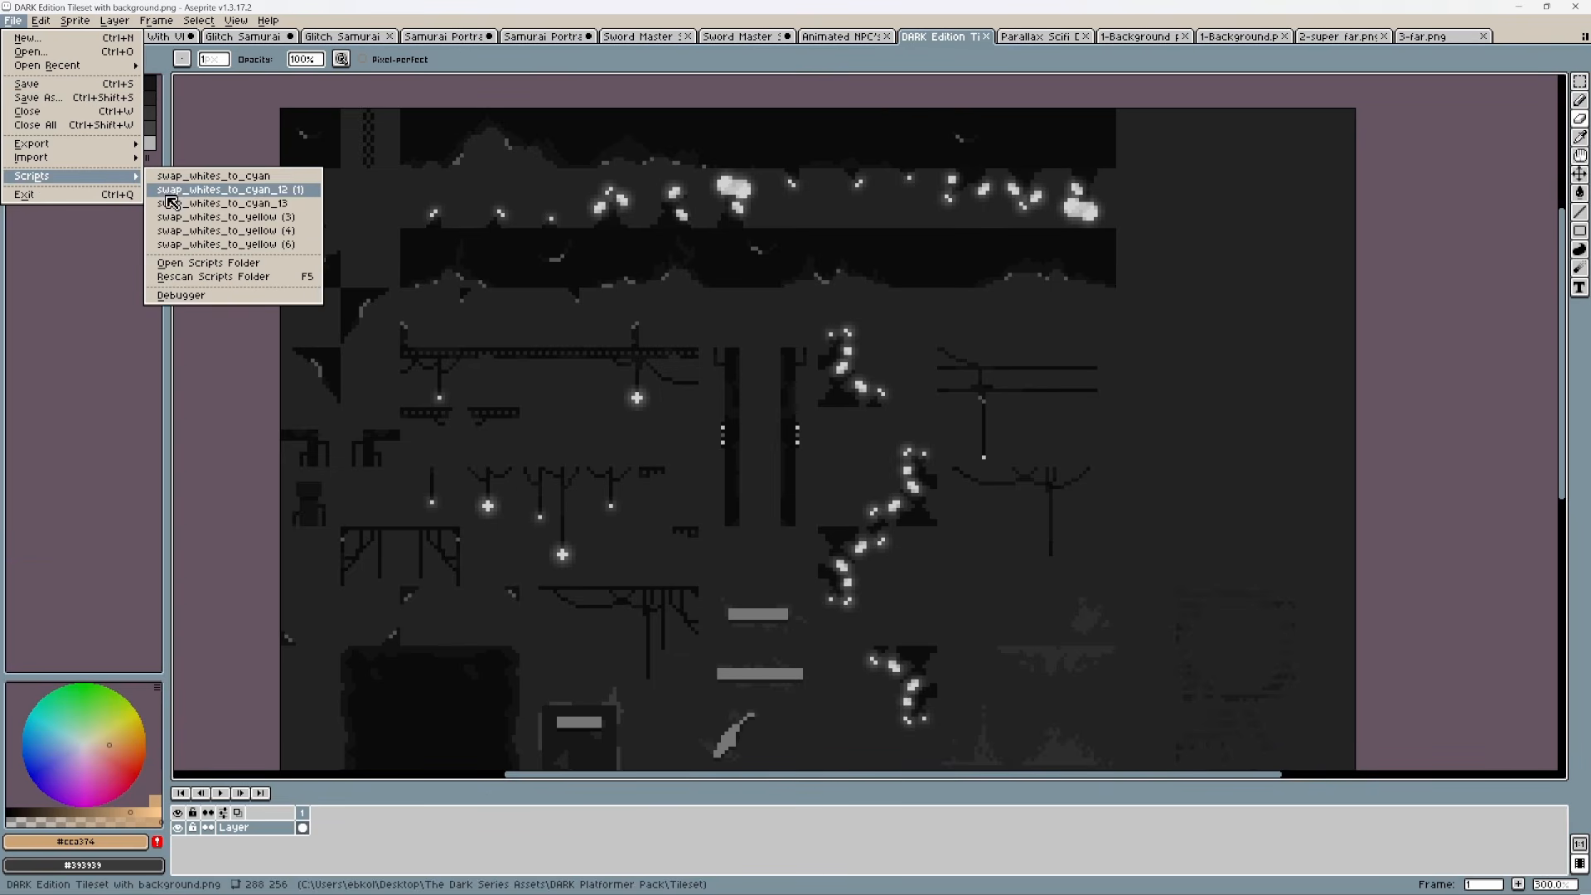
pyautogui.click(194, 263)
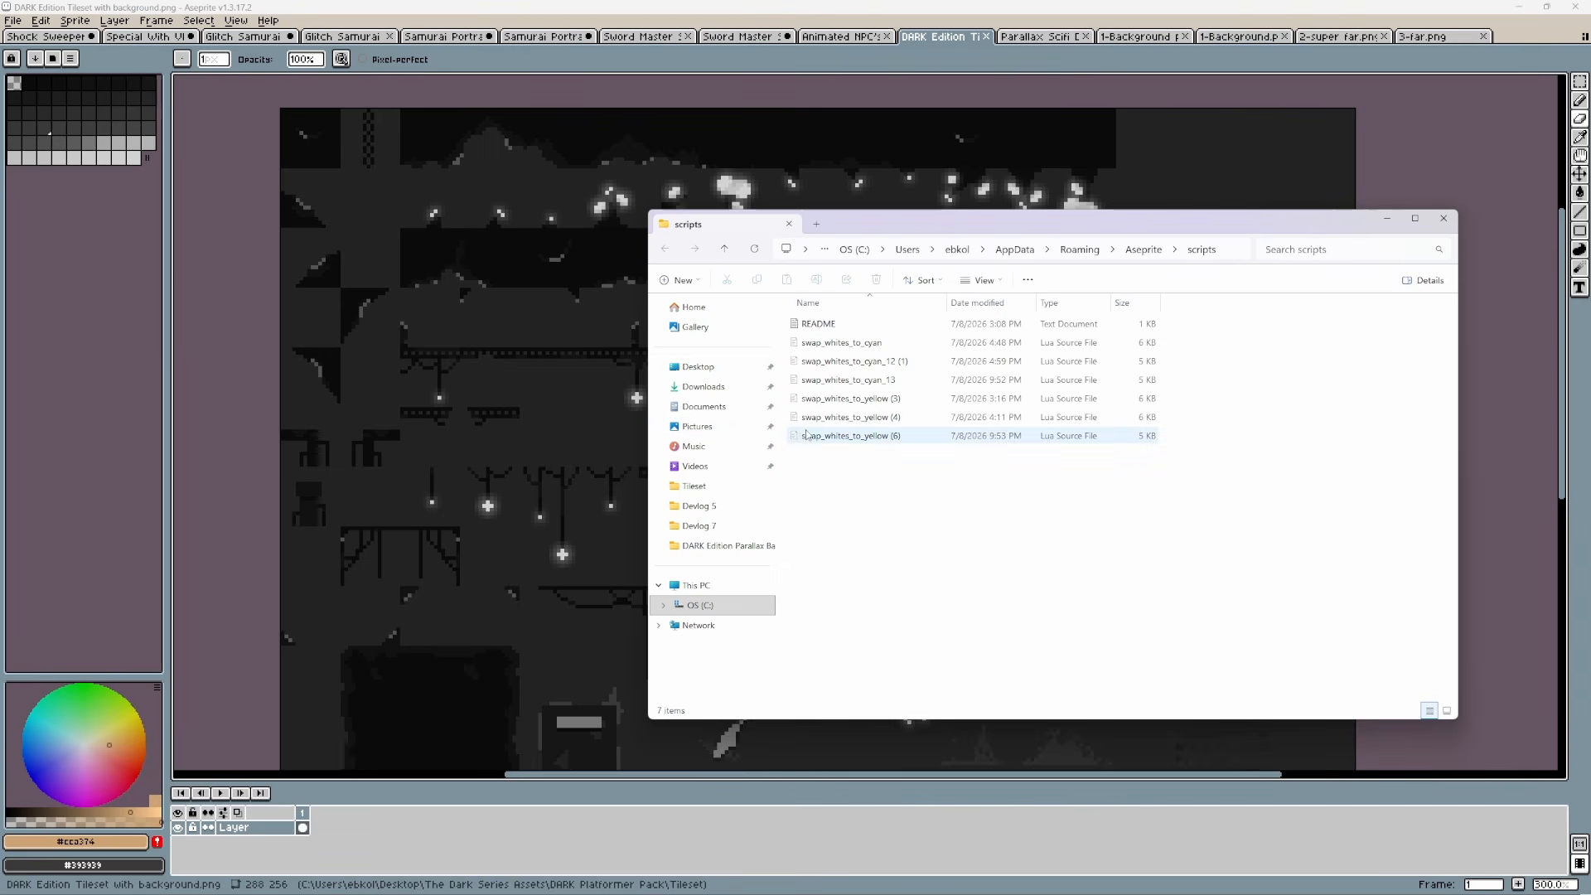
pyautogui.doubleClick(840, 417)
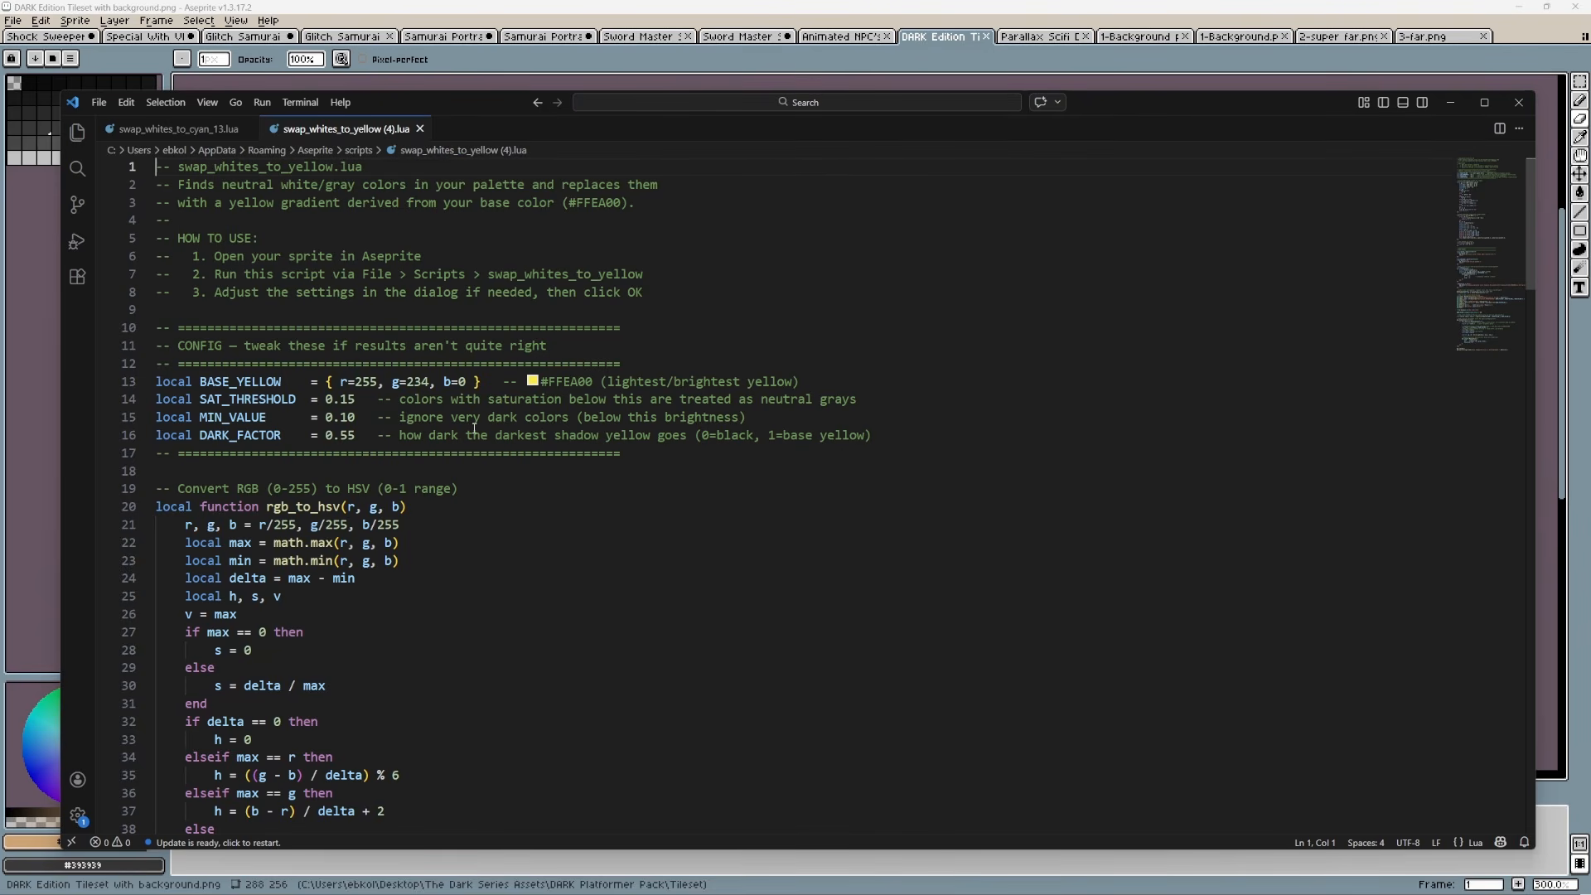
pyautogui.scroll(-4, 480, 437)
pyautogui.scroll(-14, 481, 448)
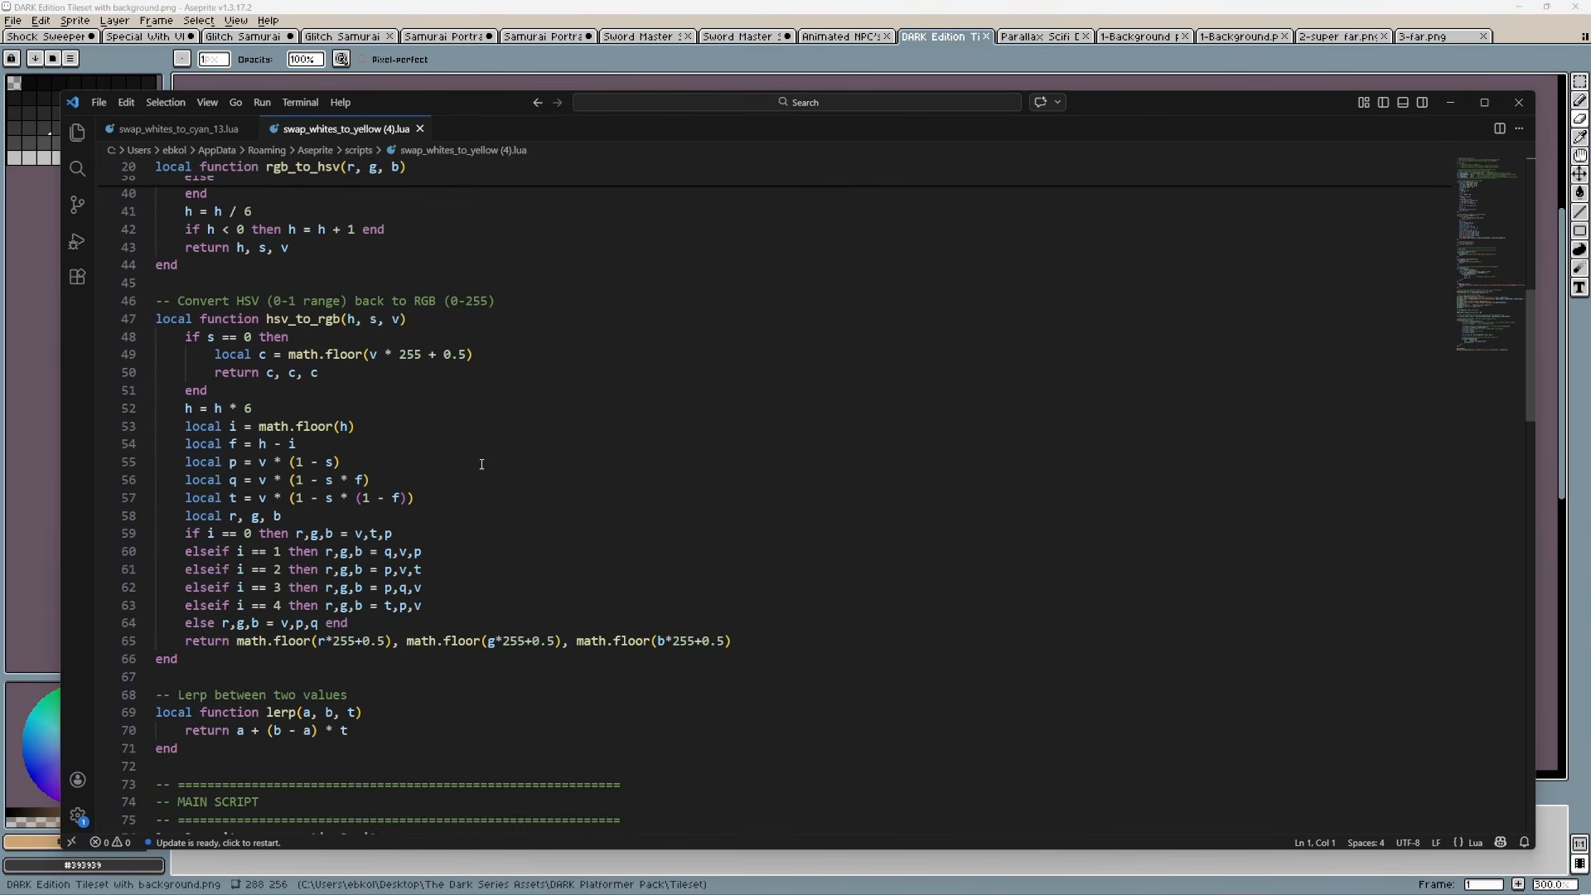
pyautogui.scroll(-18, 484, 469)
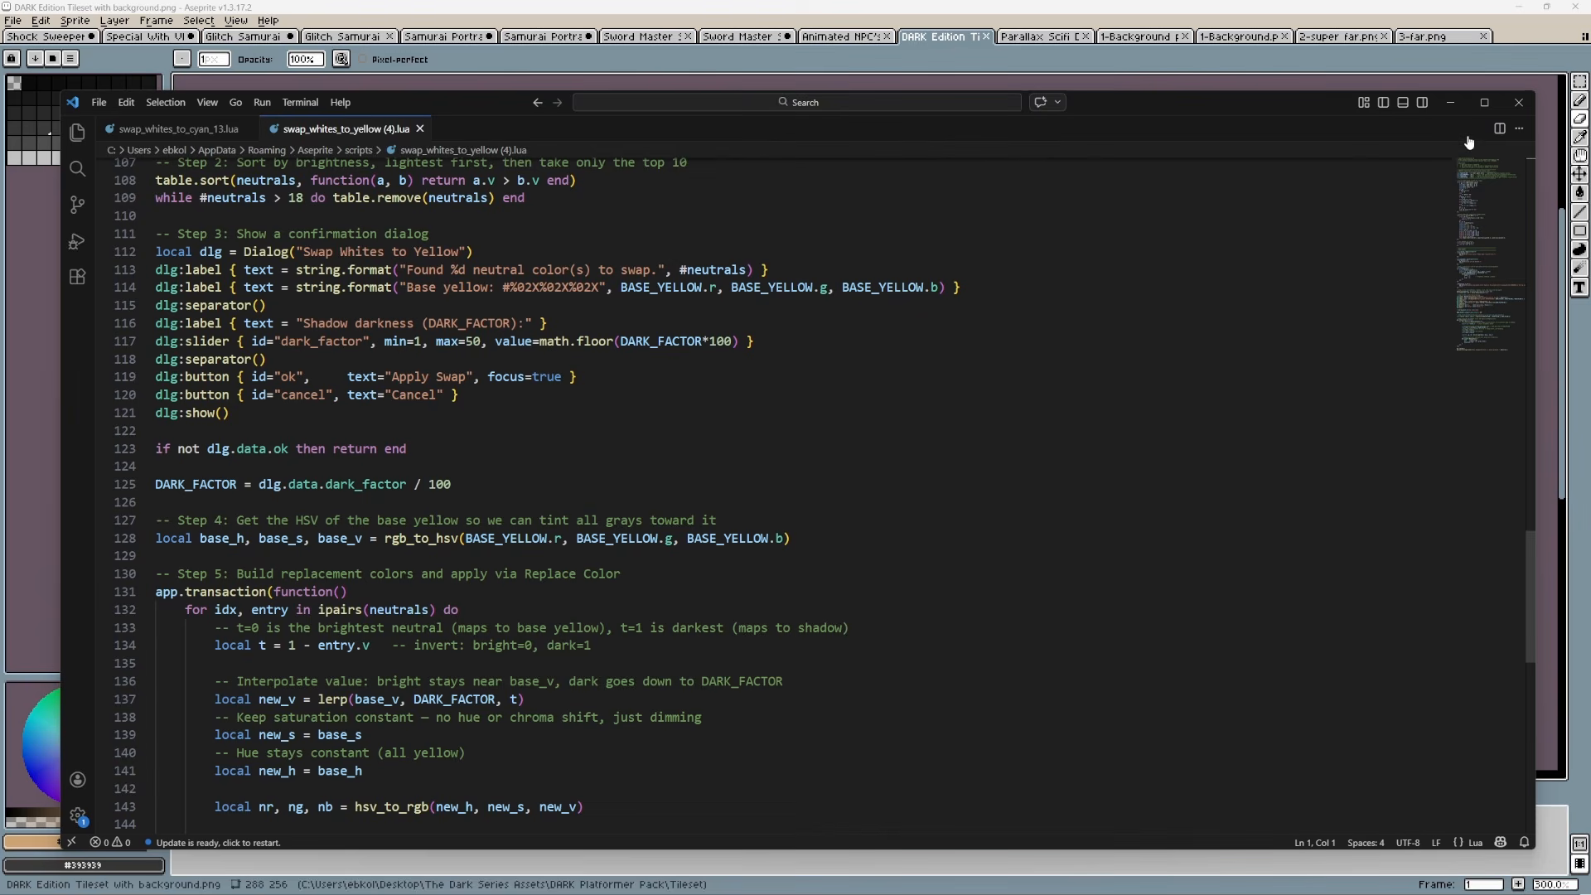
# Step: Run swap_whites_to_yellow (3) on the DARK Edition tileset with shadow darkness 50, accept every colour replacement, and check the recoloured lights up close
pyautogui.click(12, 20)
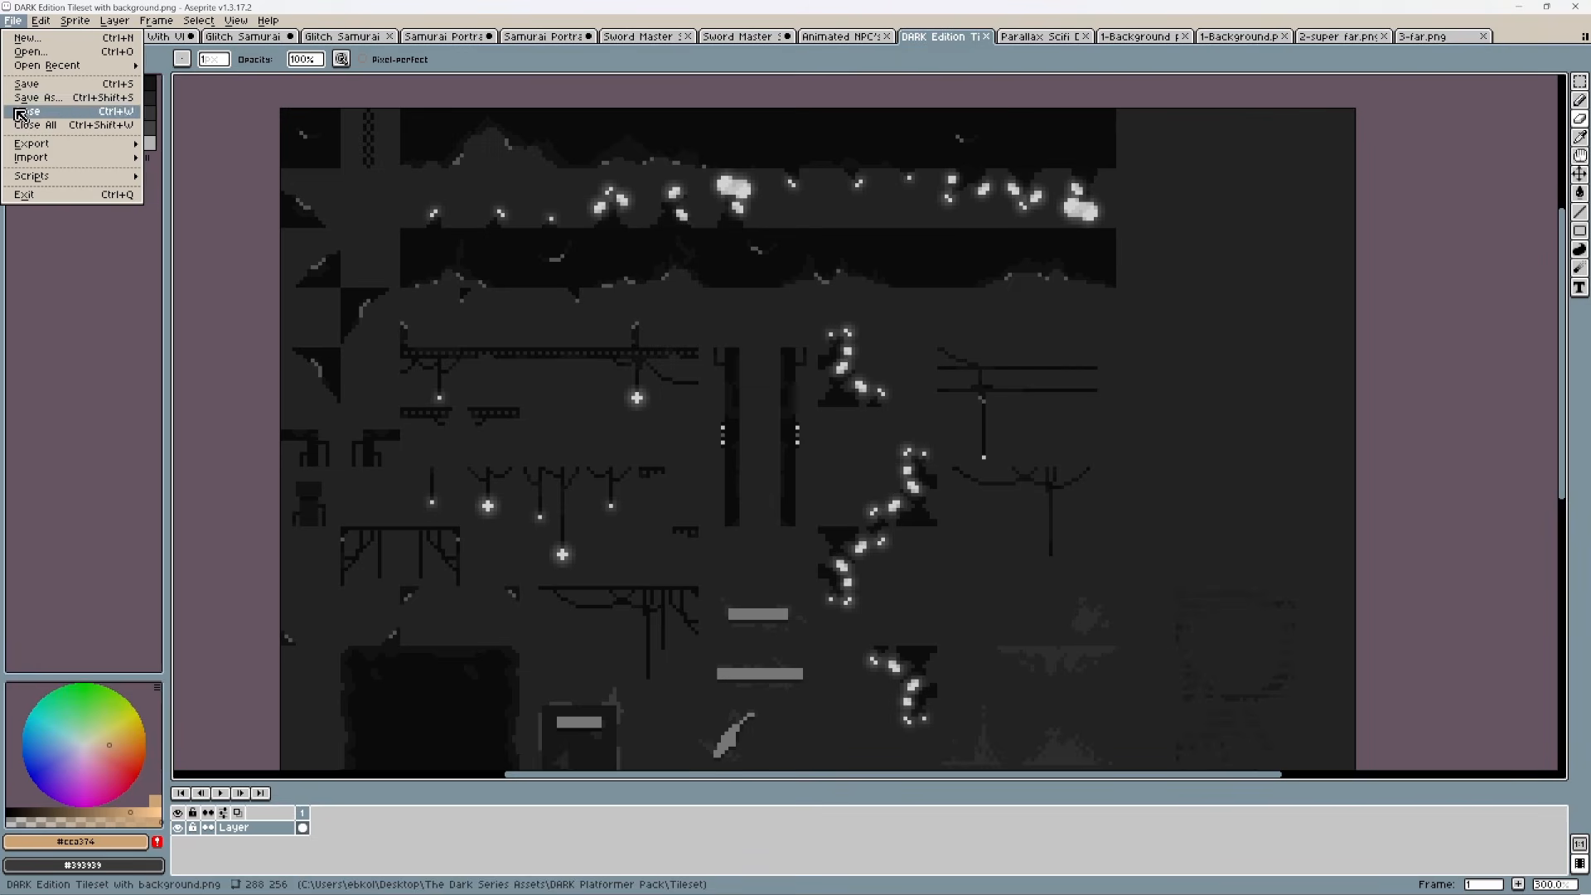
pyautogui.moveTo(33, 176)
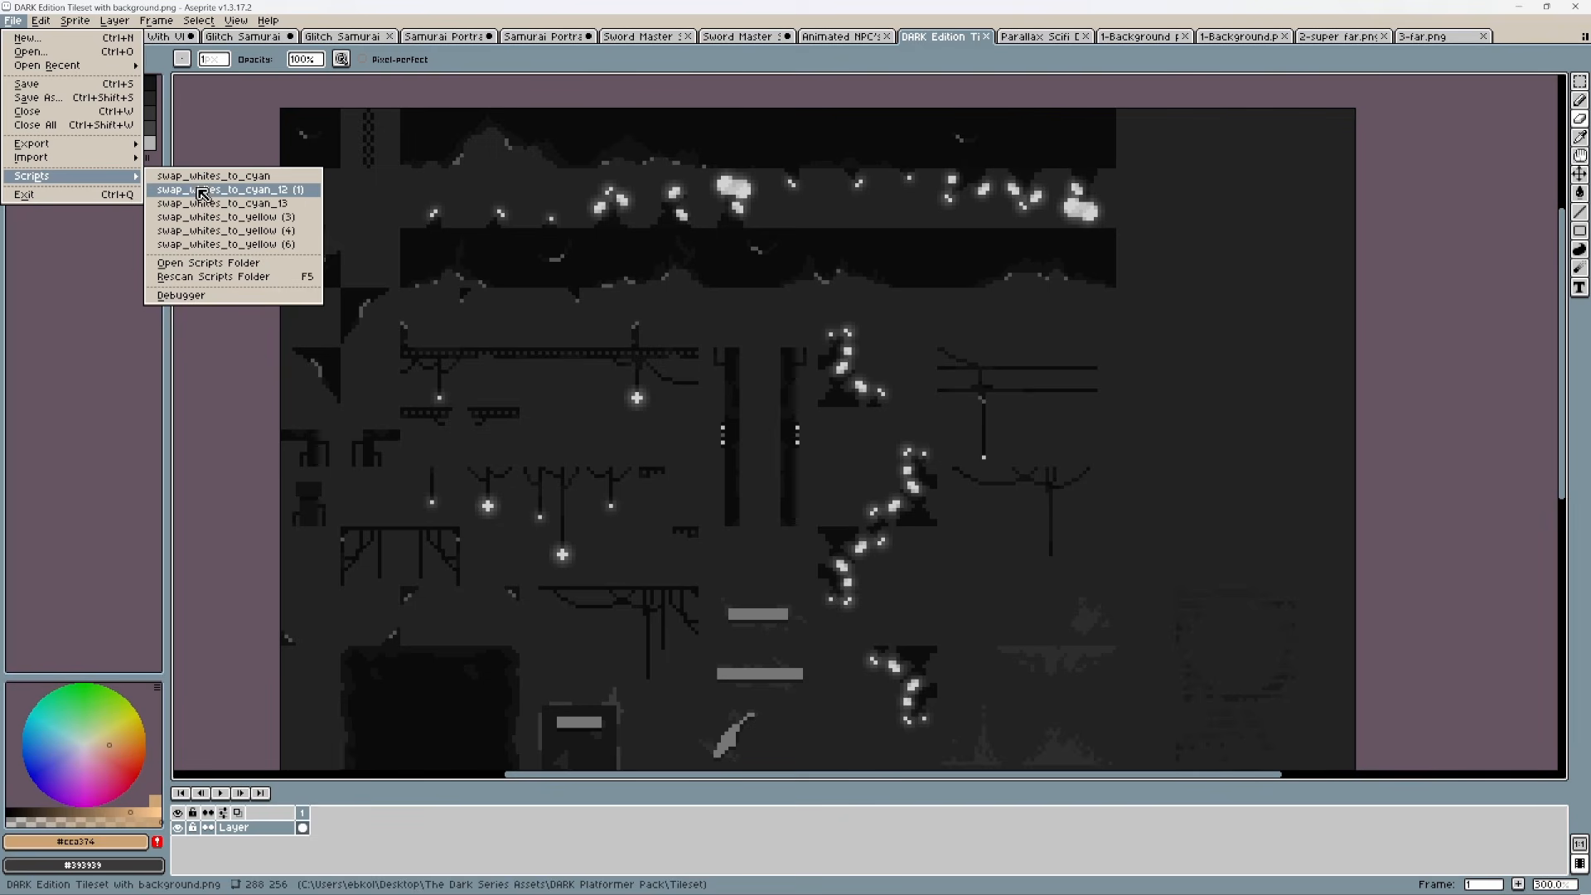
pyautogui.click(207, 217)
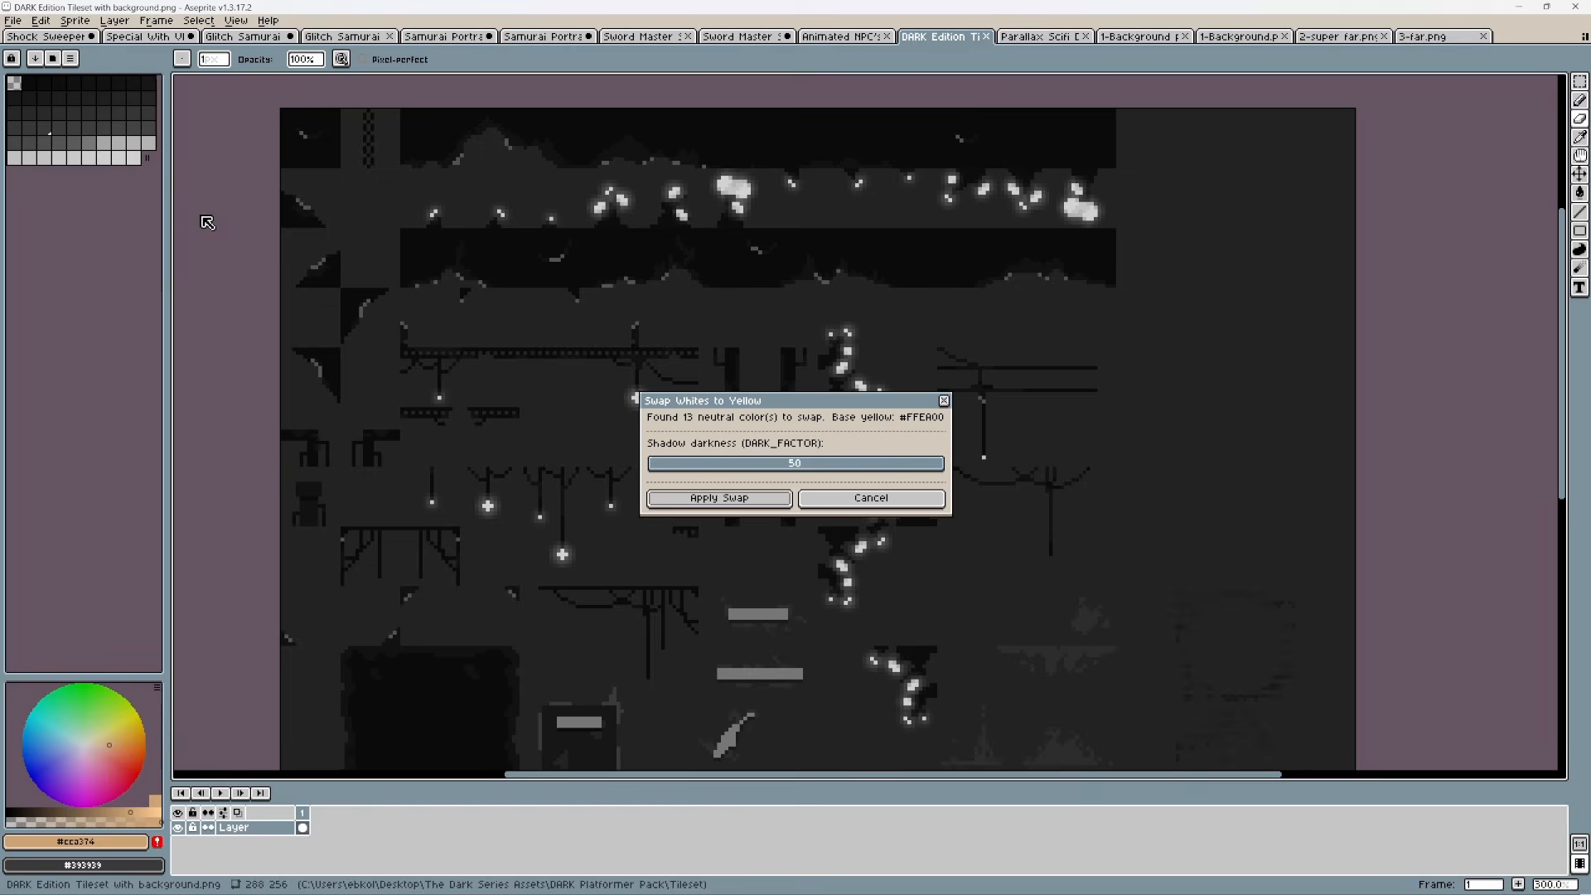
pyautogui.click(718, 501)
pyautogui.click(1105, 527)
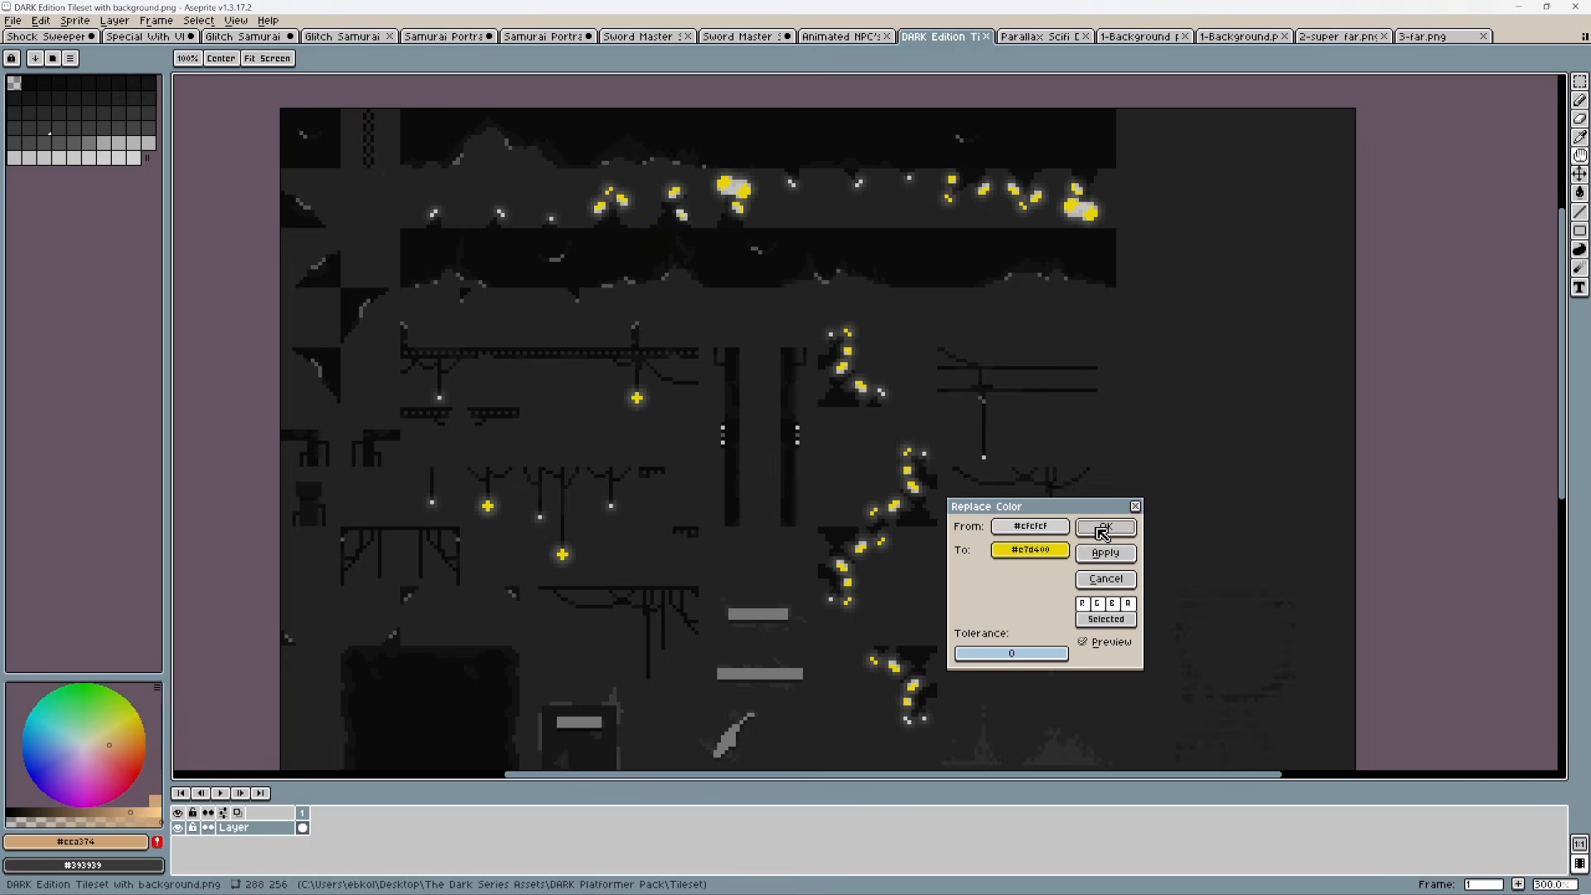
pyautogui.click(1096, 527)
pyautogui.click(1102, 530)
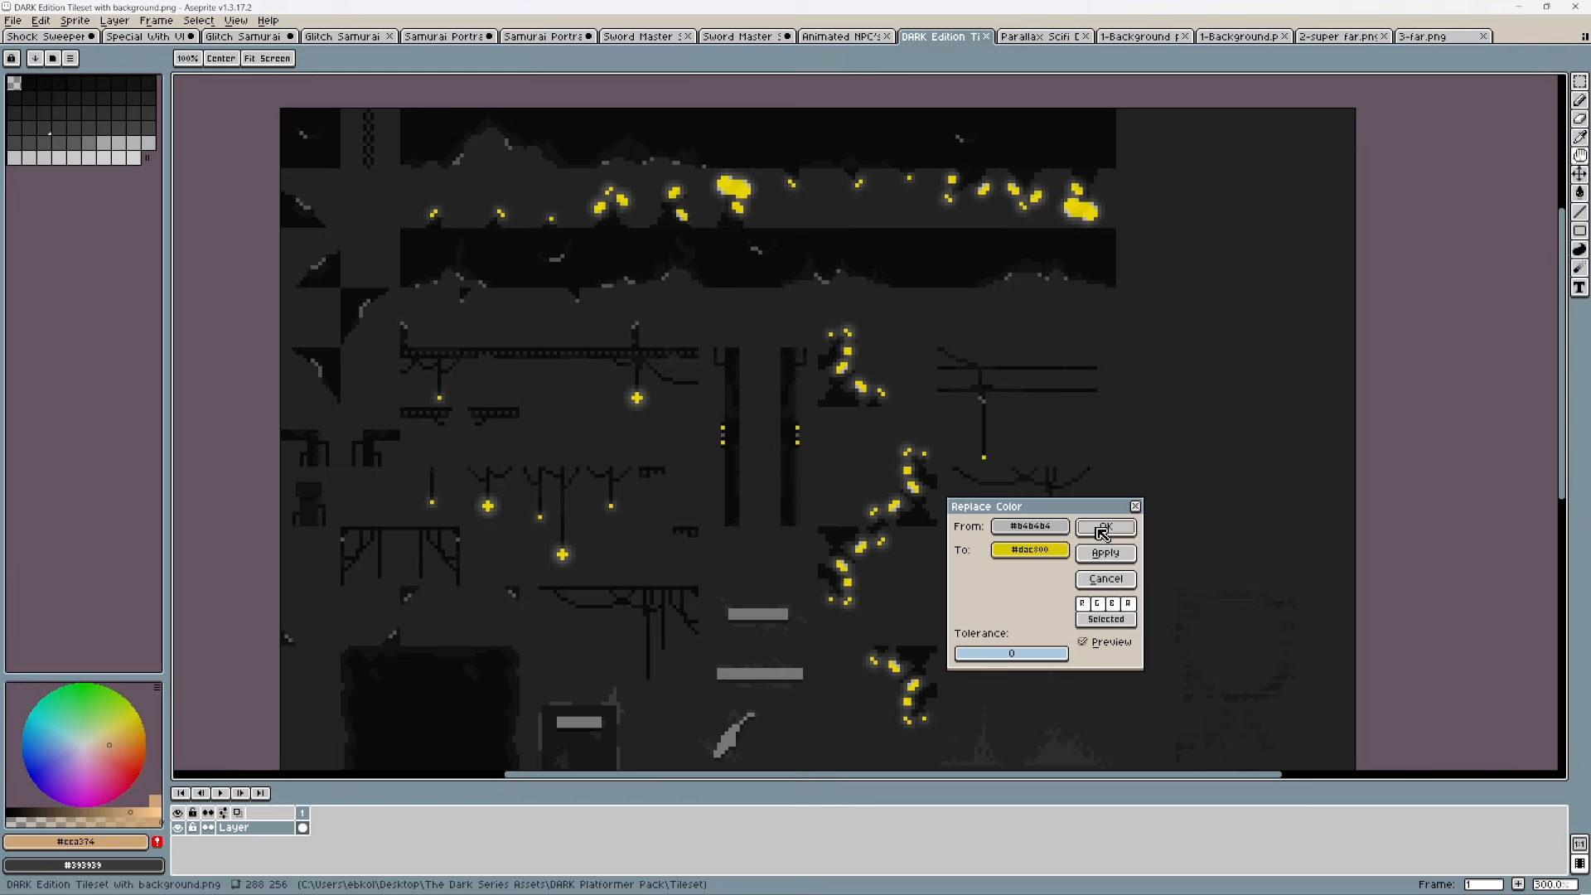
pyautogui.click(1102, 531)
pyautogui.click(1102, 530)
pyautogui.click(1102, 531)
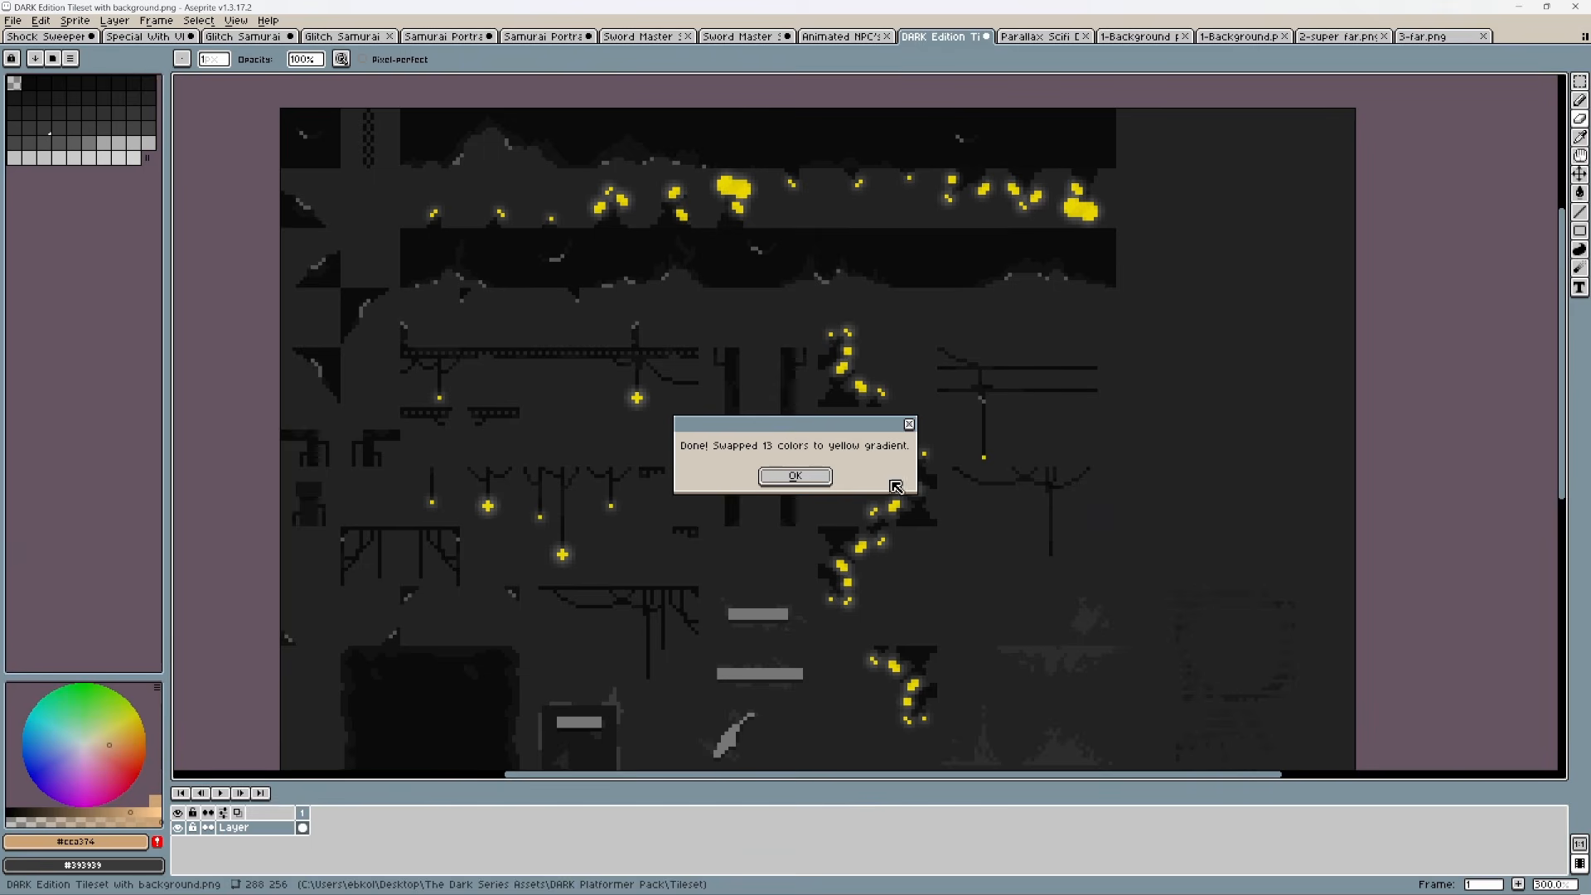
pyautogui.click(816, 477)
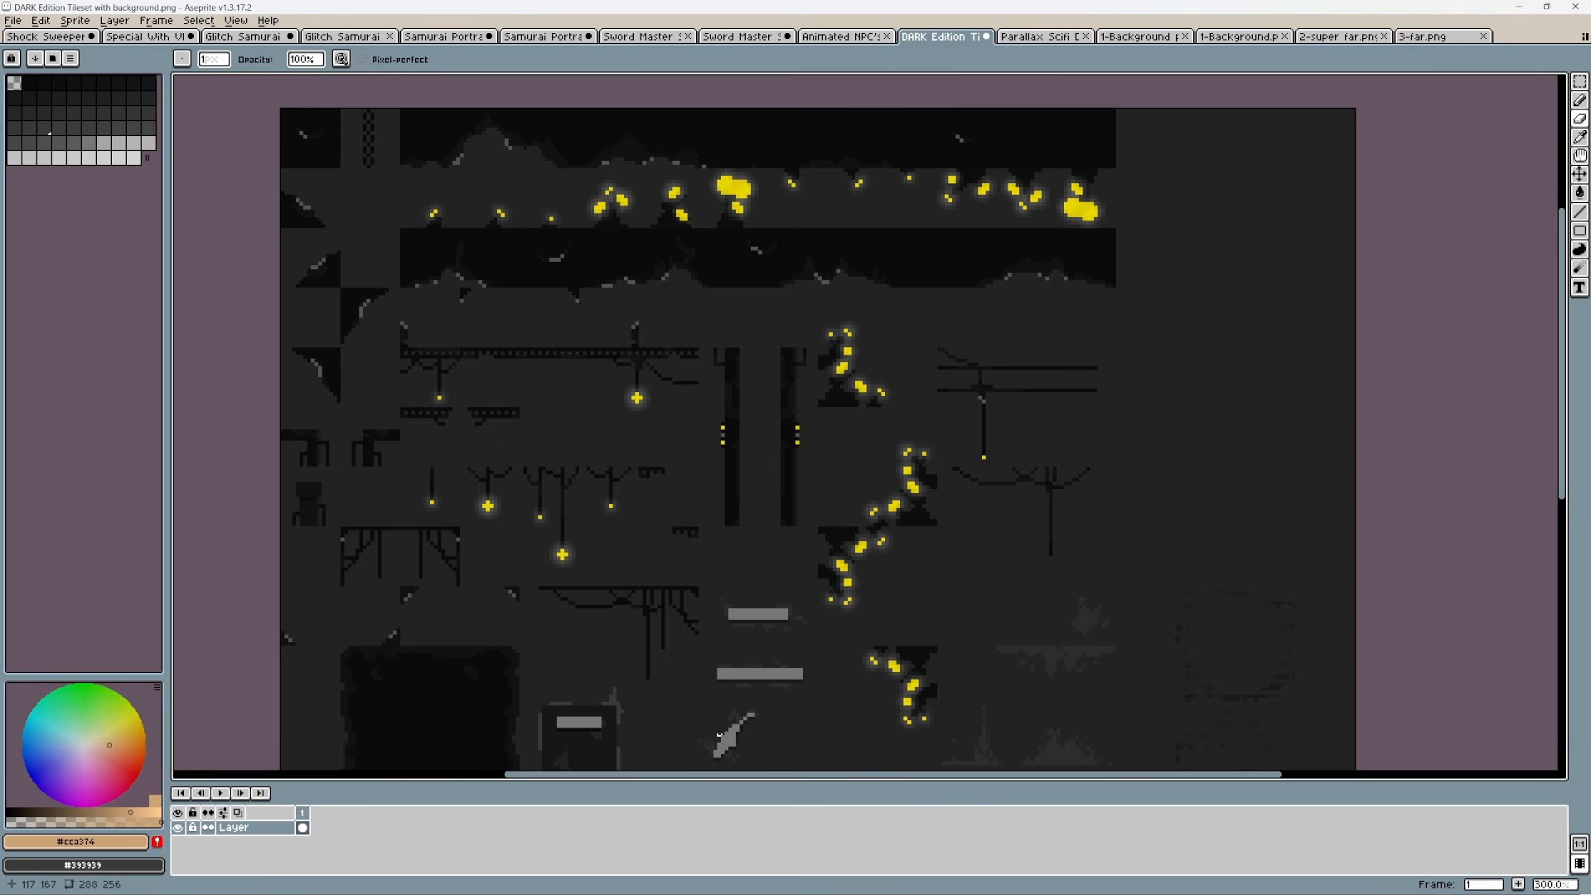
pyautogui.scroll(8, 726, 238)
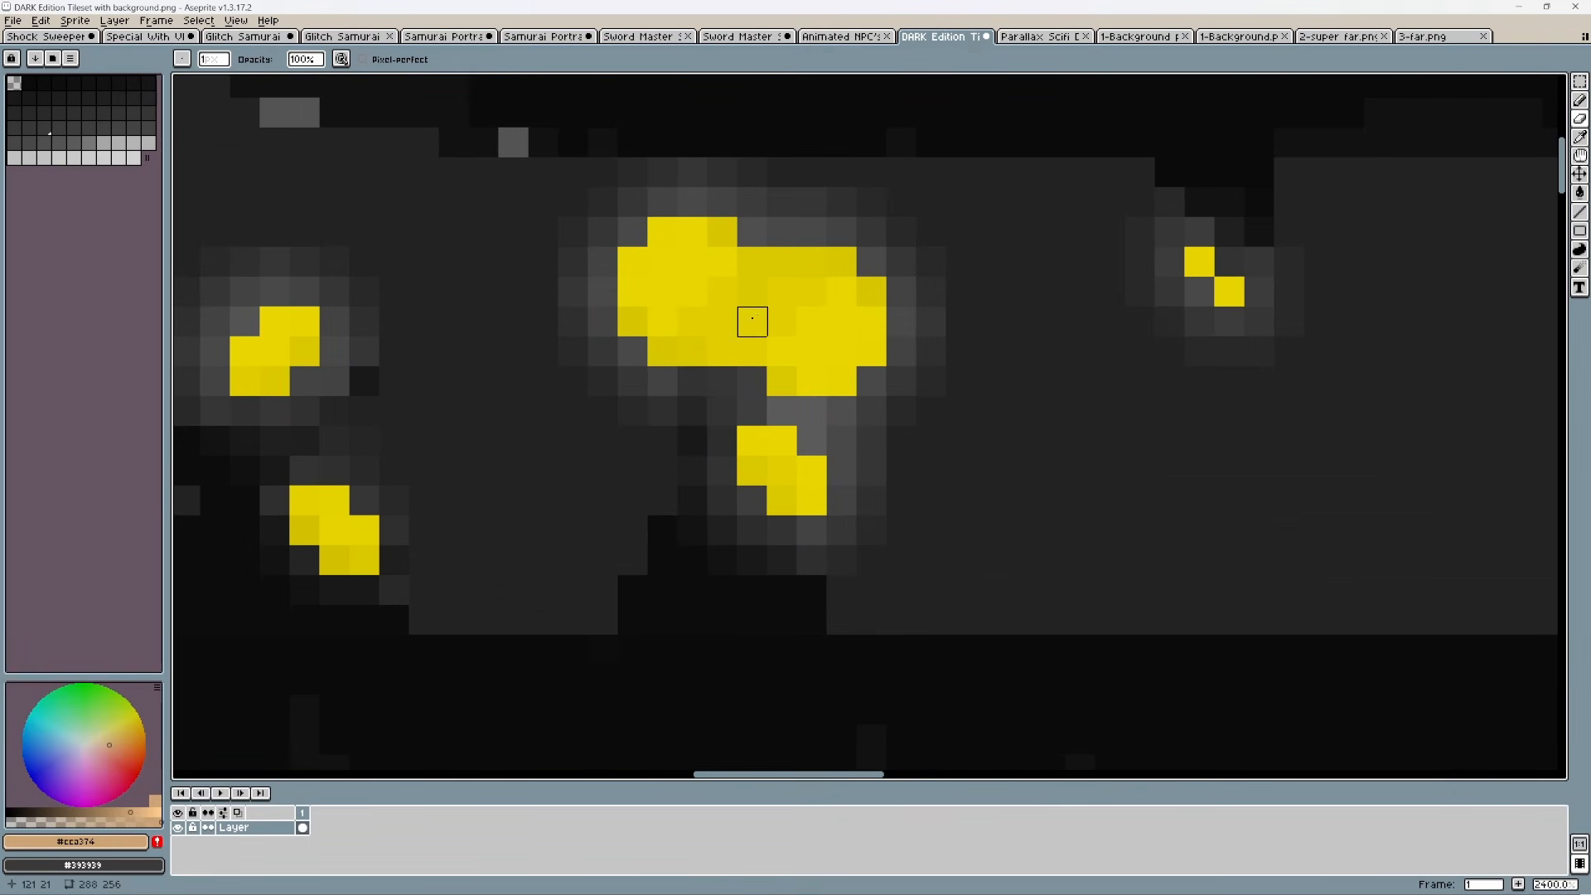
# Step: Look over the Parallax Scifi Dark background, the purple background, 1-Background.png and 2-super far.png
pyautogui.click(1036, 36)
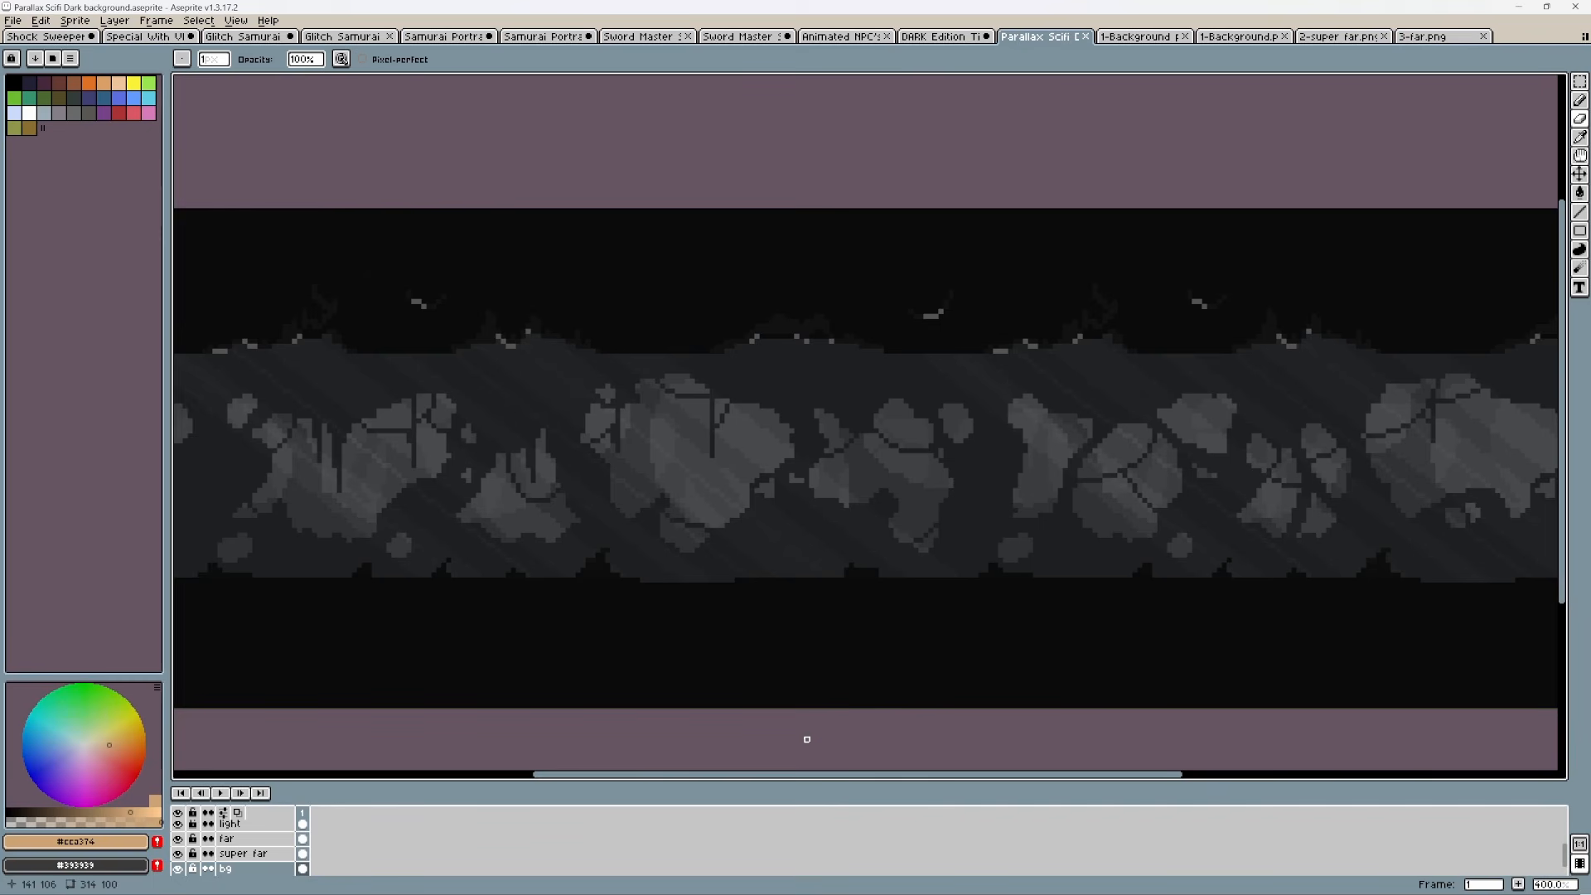
pyautogui.click(1584, 85)
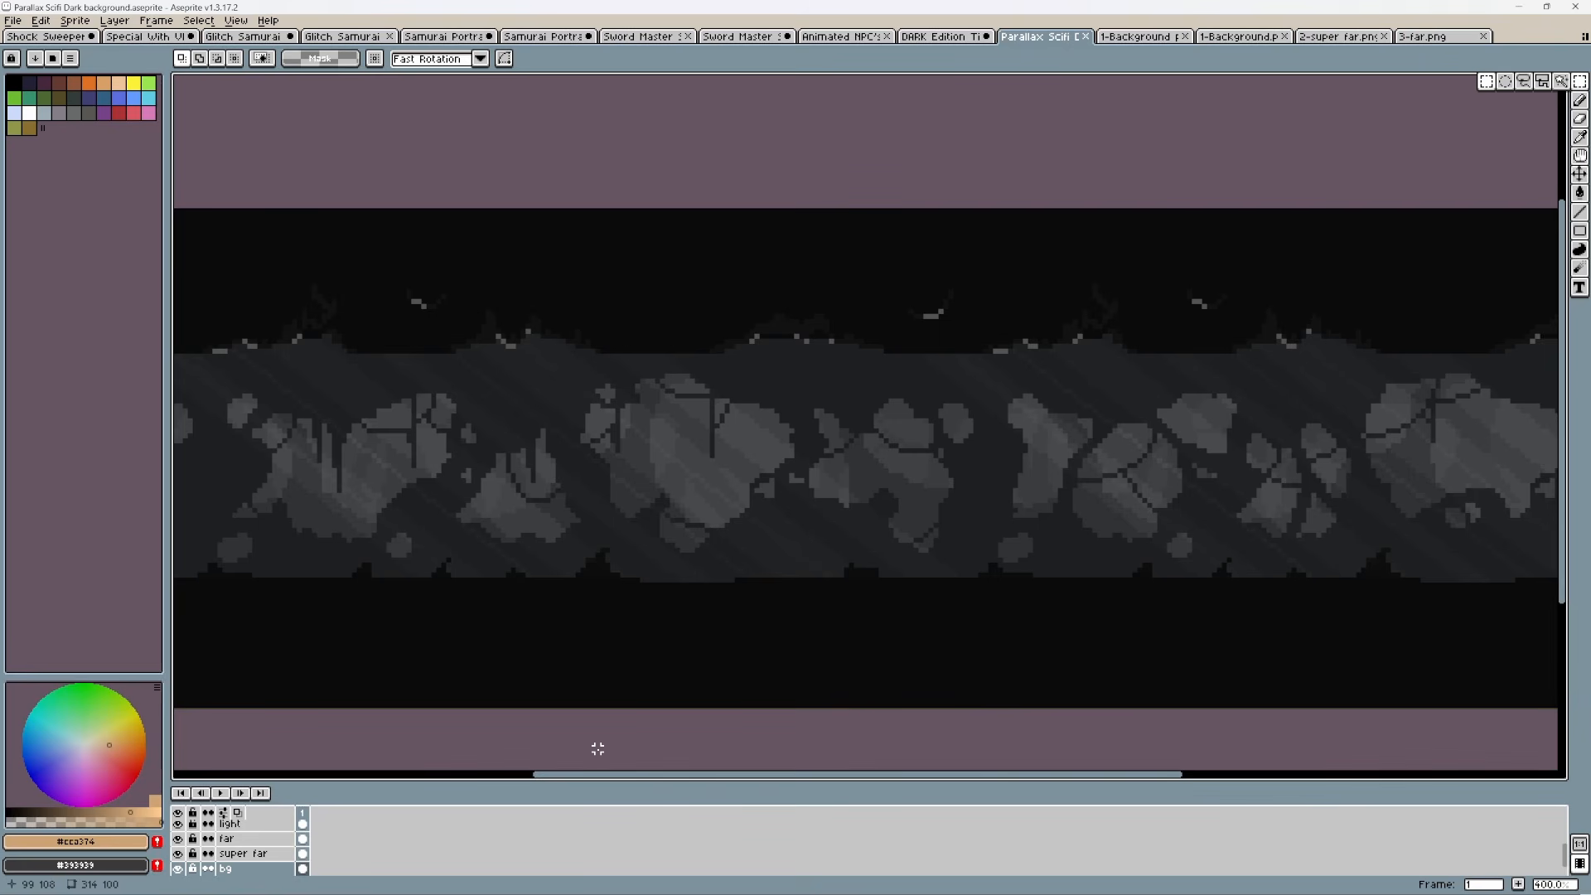
pyautogui.click(1154, 37)
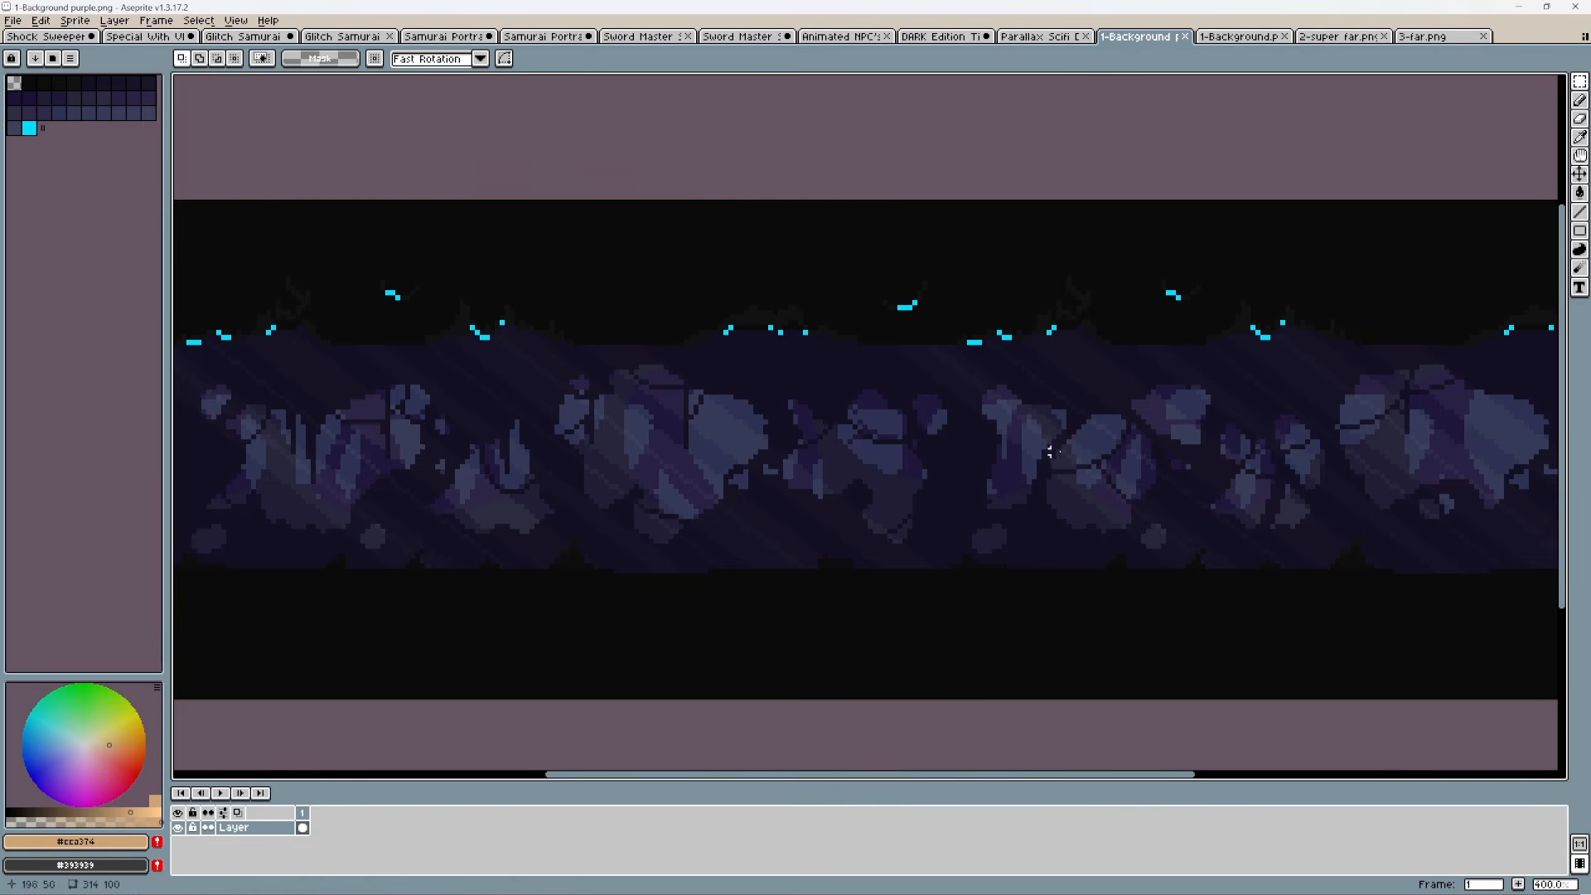
pyautogui.click(1240, 38)
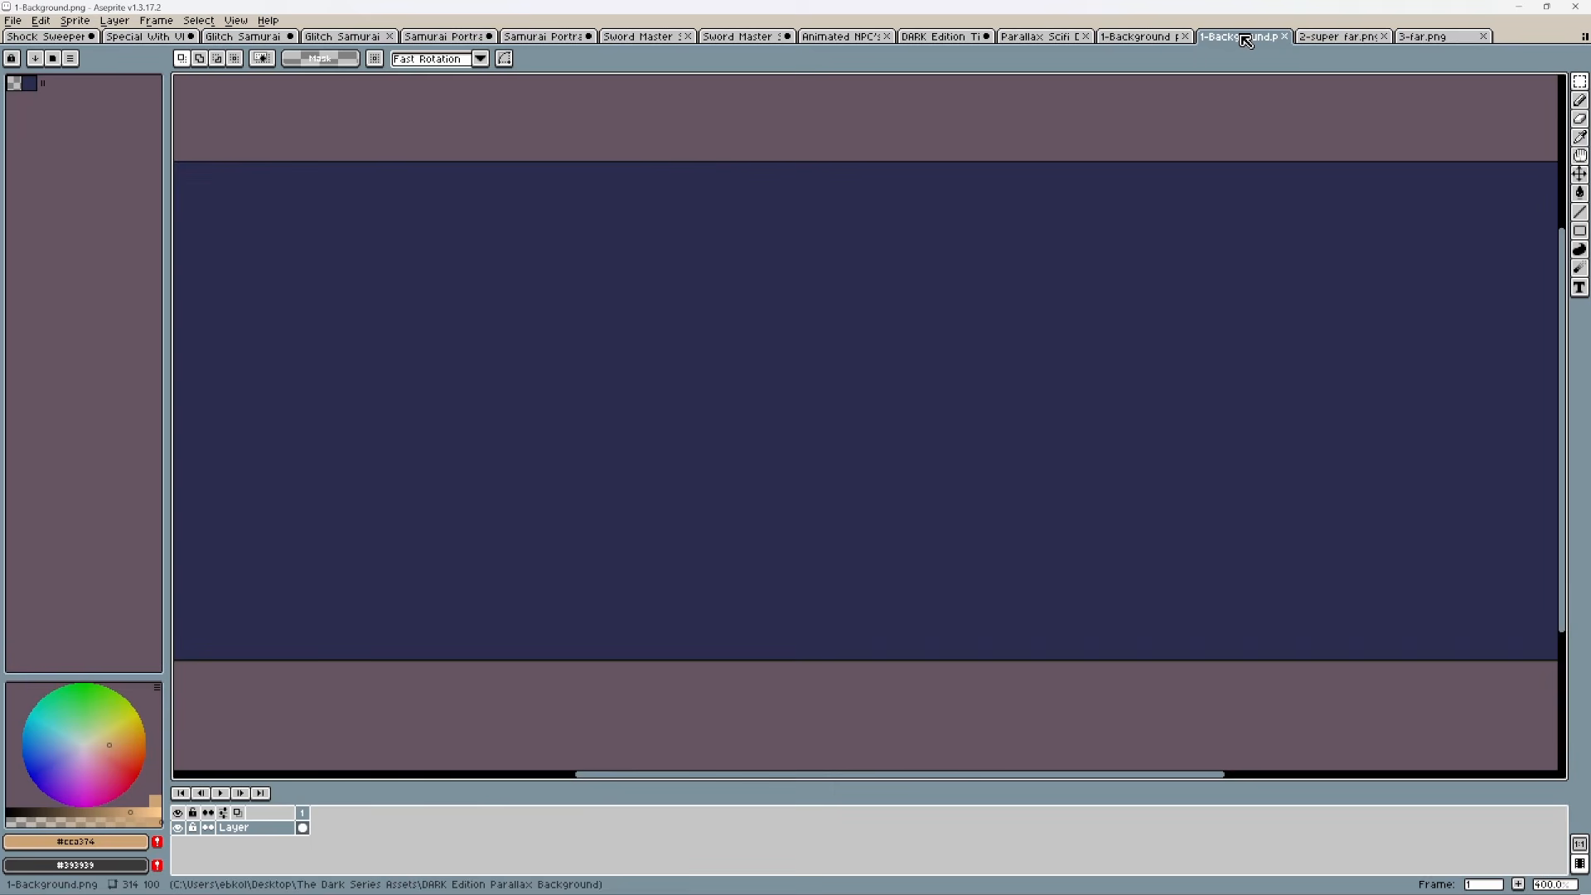
pyautogui.click(1330, 40)
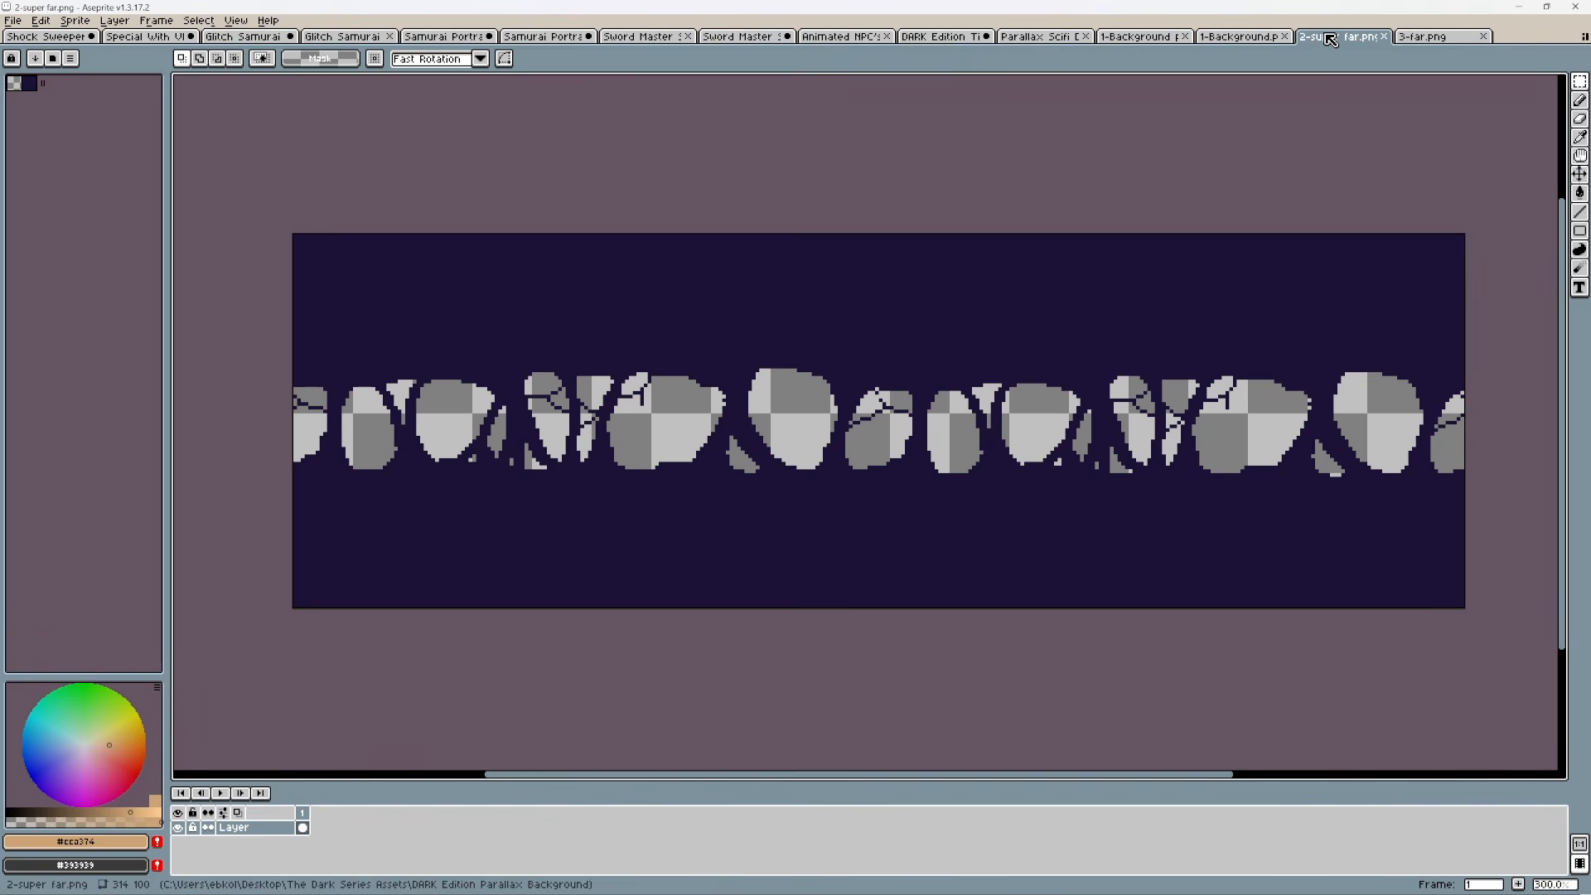
# Step: In 3-far.png, try replacing the dark purple #1b142e with a bright blue such as #3953e6 using Replace Color
pyautogui.click(1442, 41)
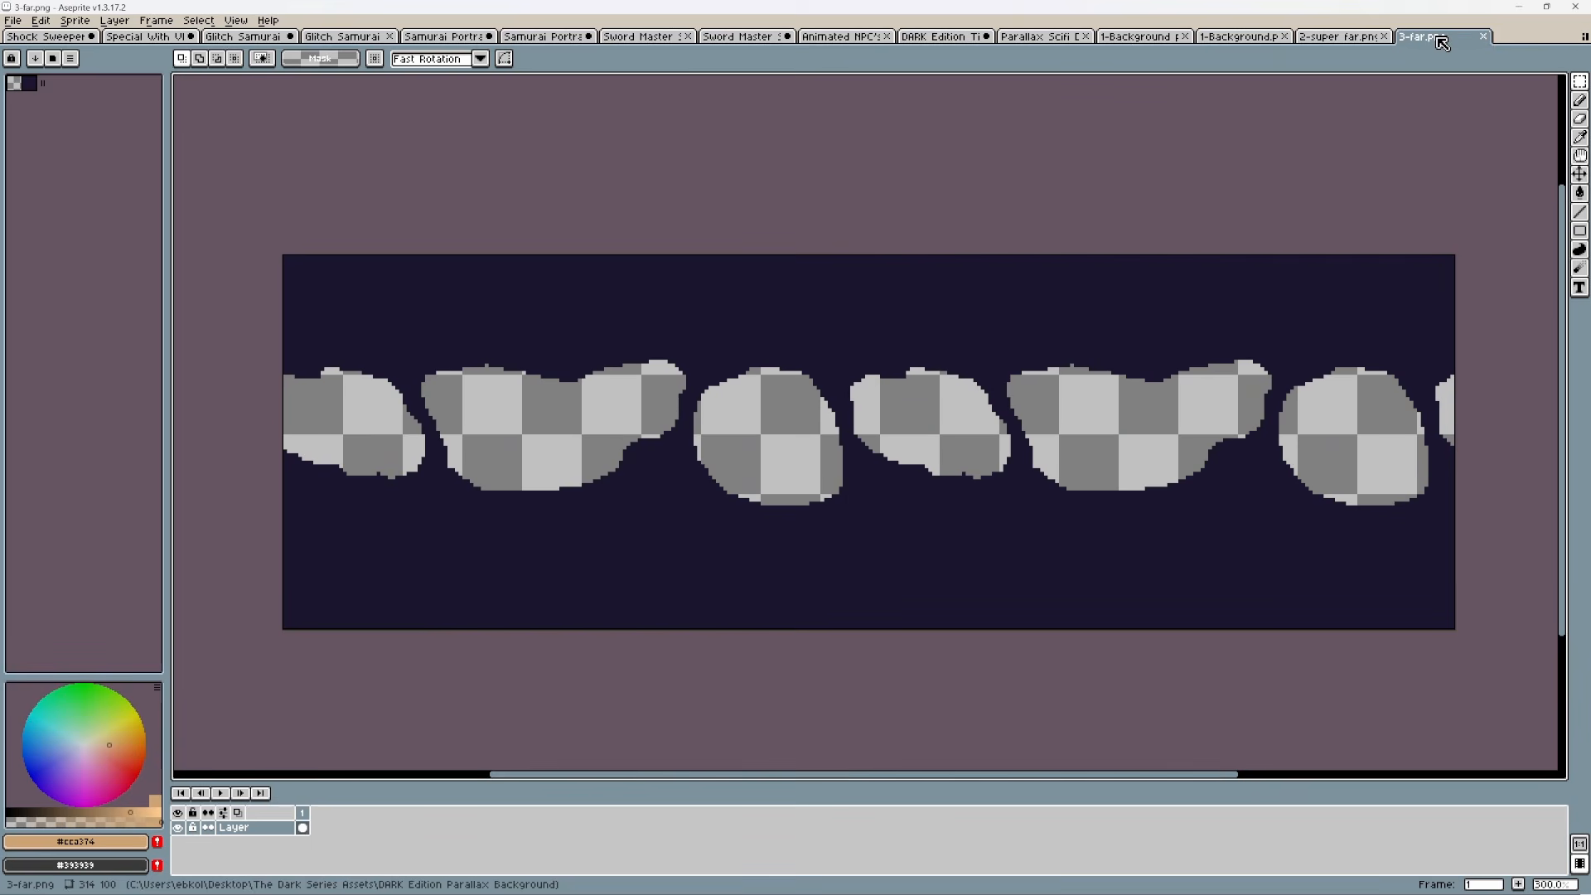
pyautogui.press('i')
pyautogui.click(887, 561)
pyautogui.hotkey('shift', 'r')
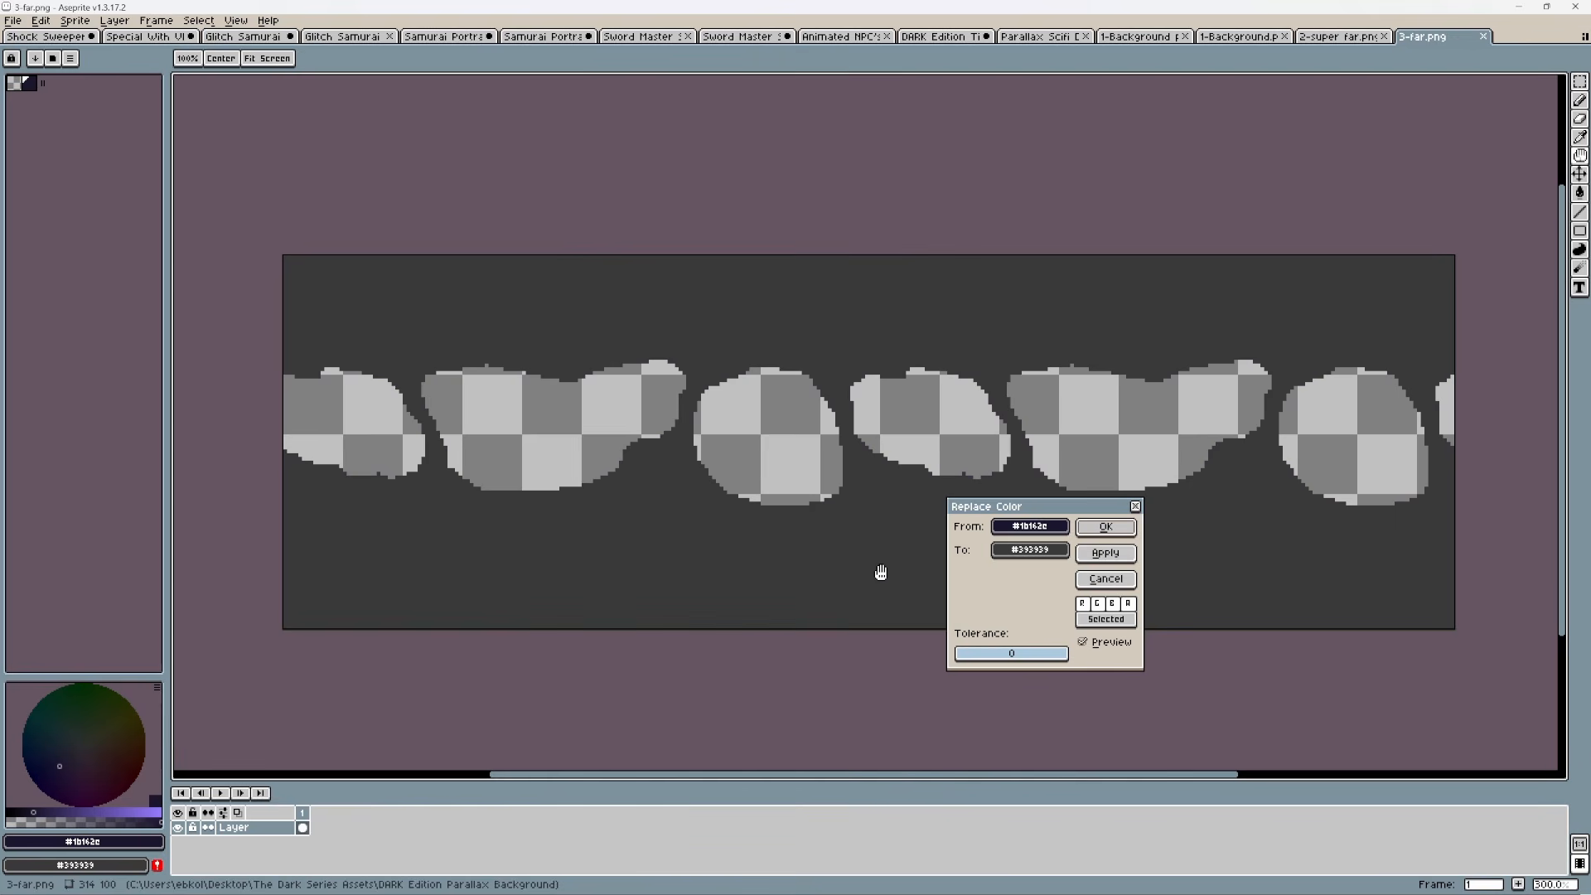
pyautogui.click(1021, 550)
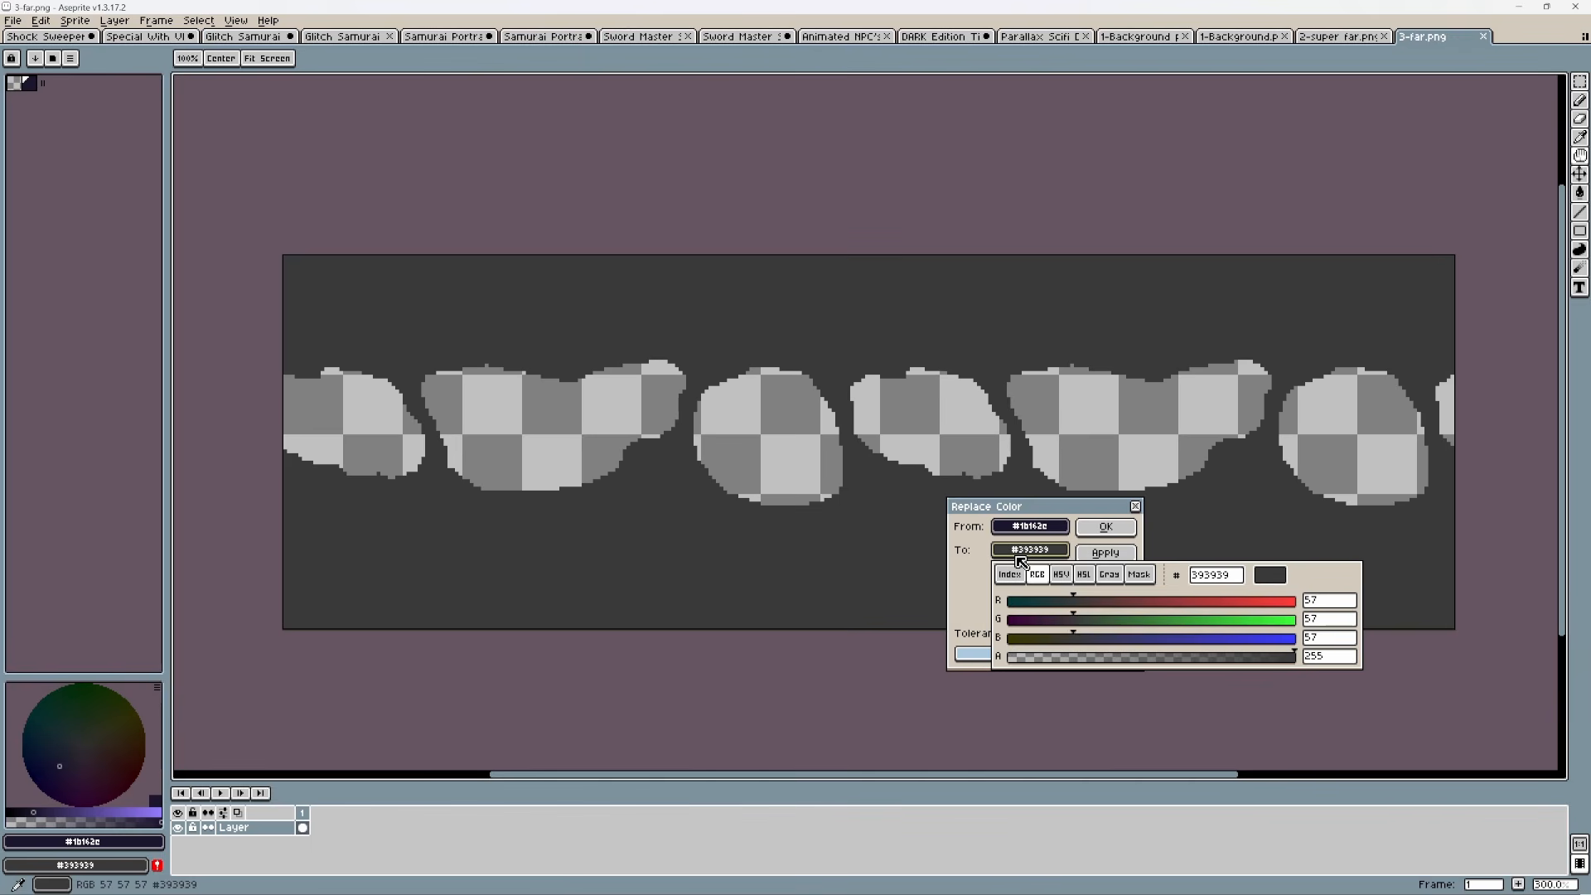
pyautogui.click(1148, 623)
pyautogui.click(1102, 621)
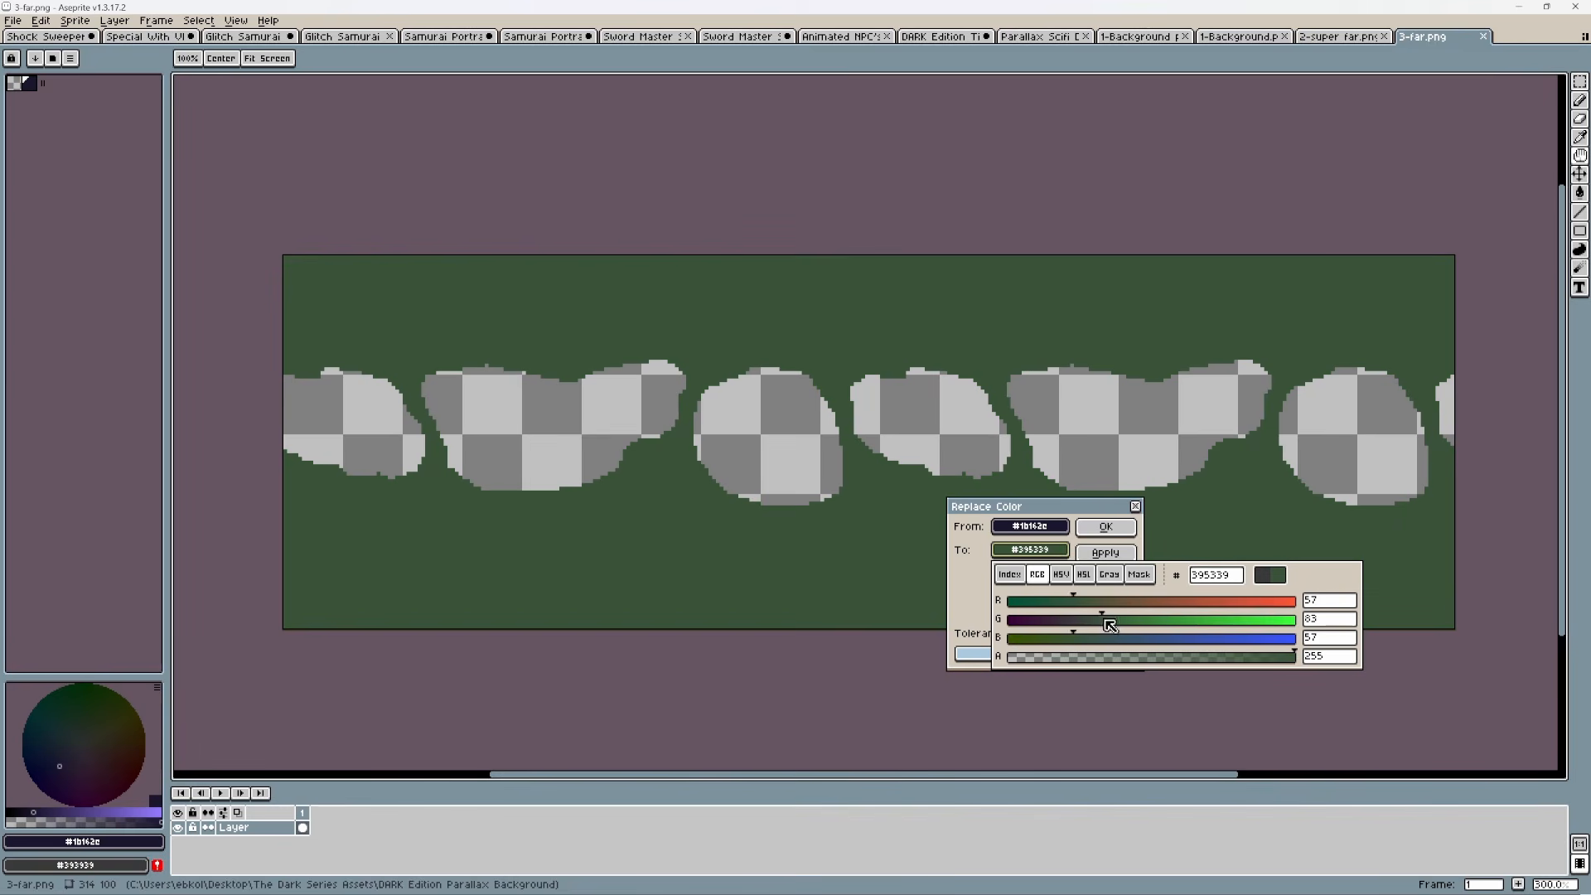
pyautogui.click(1203, 639)
pyautogui.click(1266, 640)
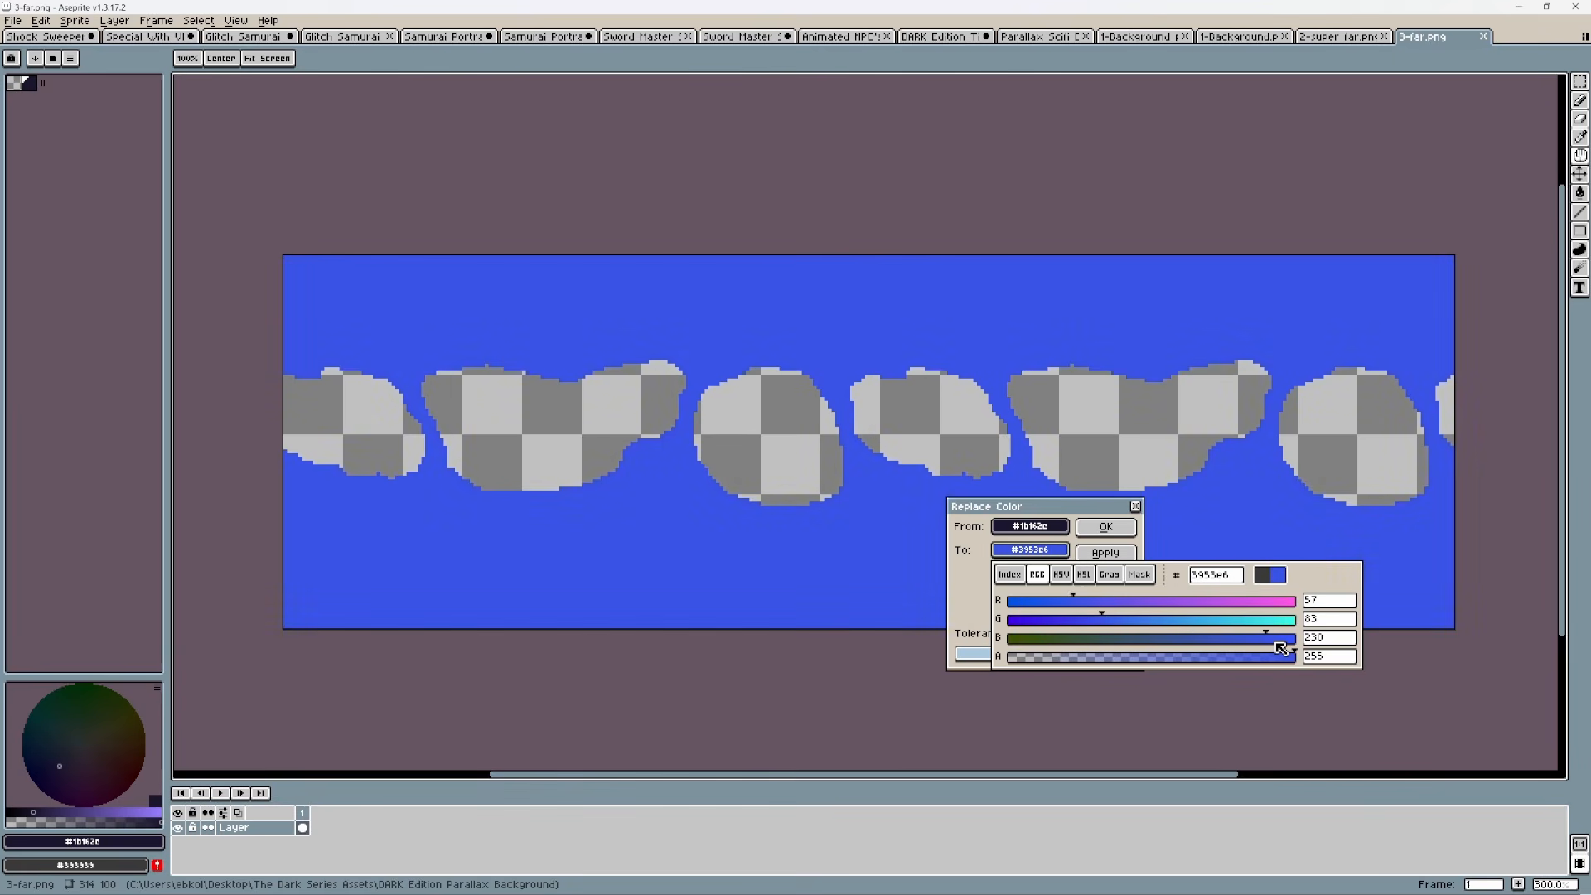
pyautogui.click(1028, 621)
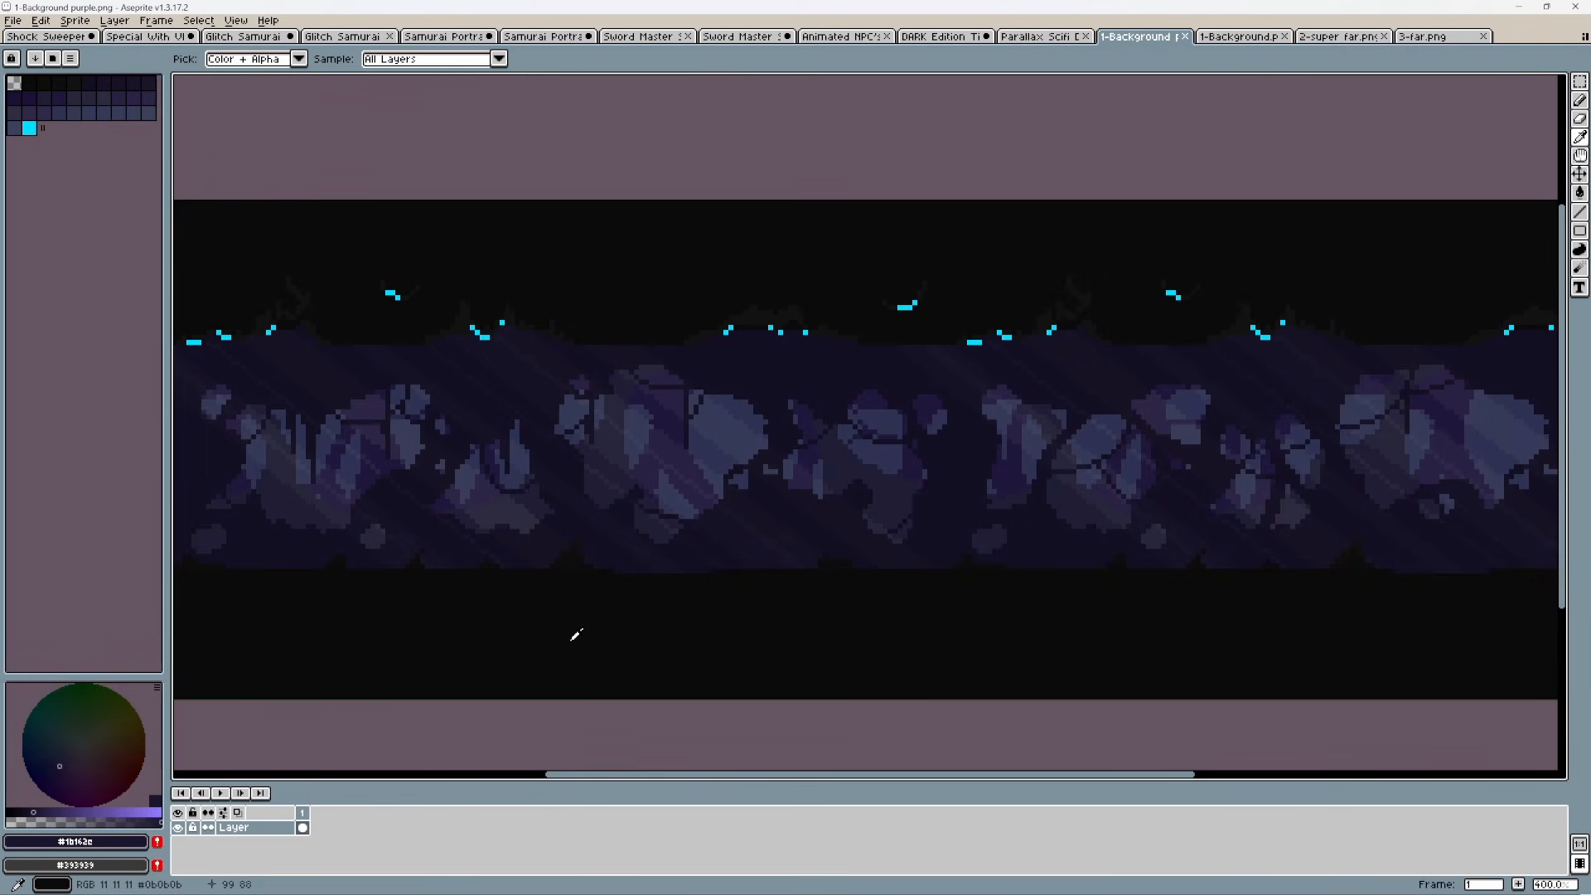
# Step: Return from the purple background to the Parallax Scifi Dark background file
pyautogui.click(1025, 38)
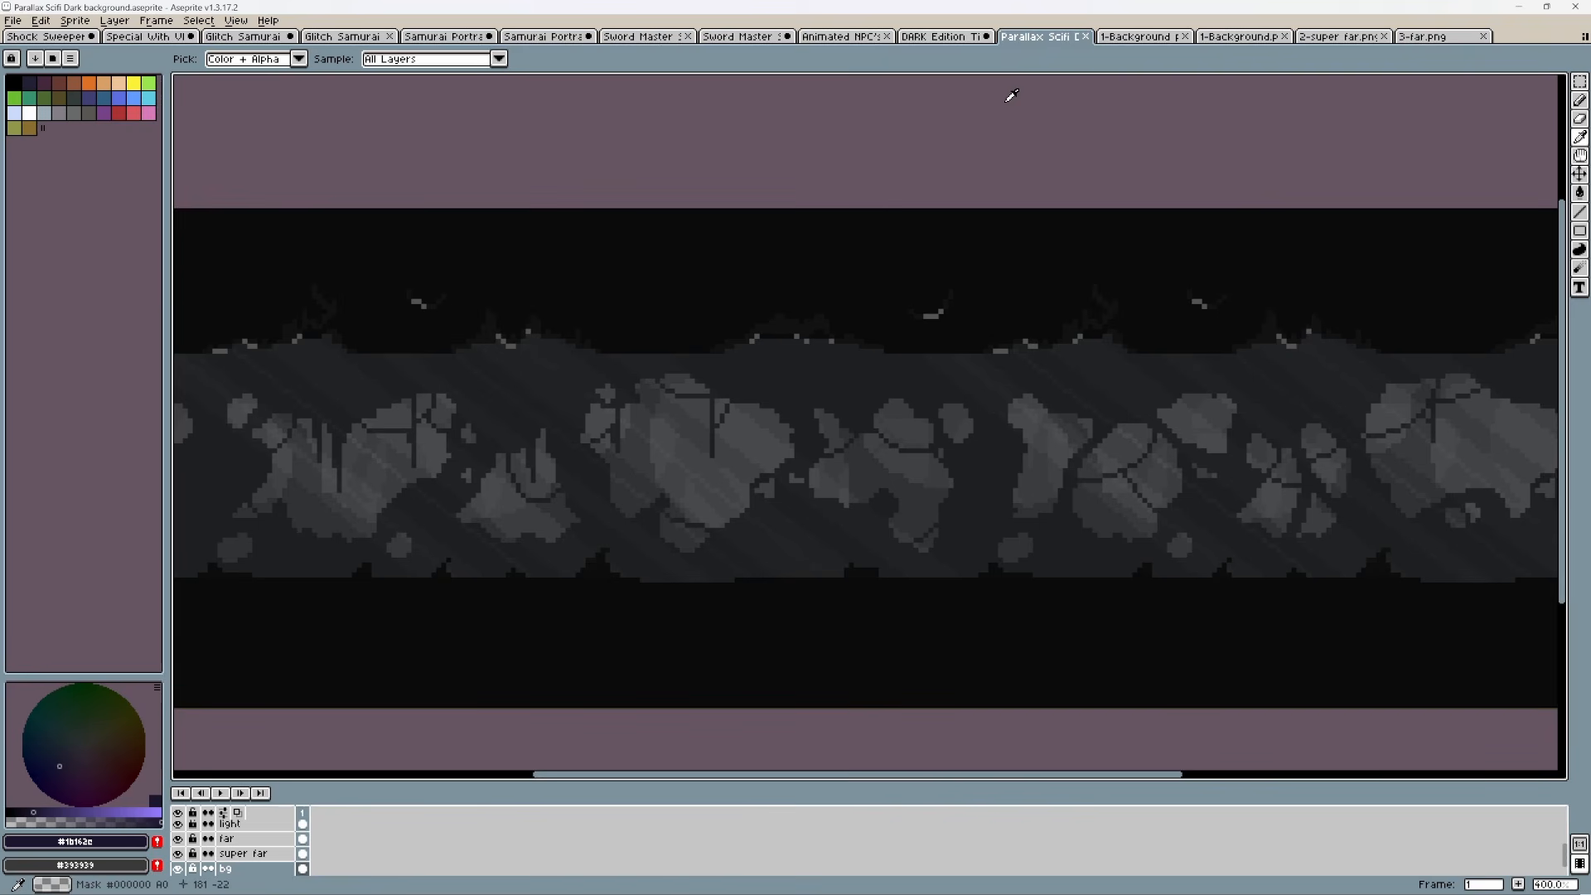